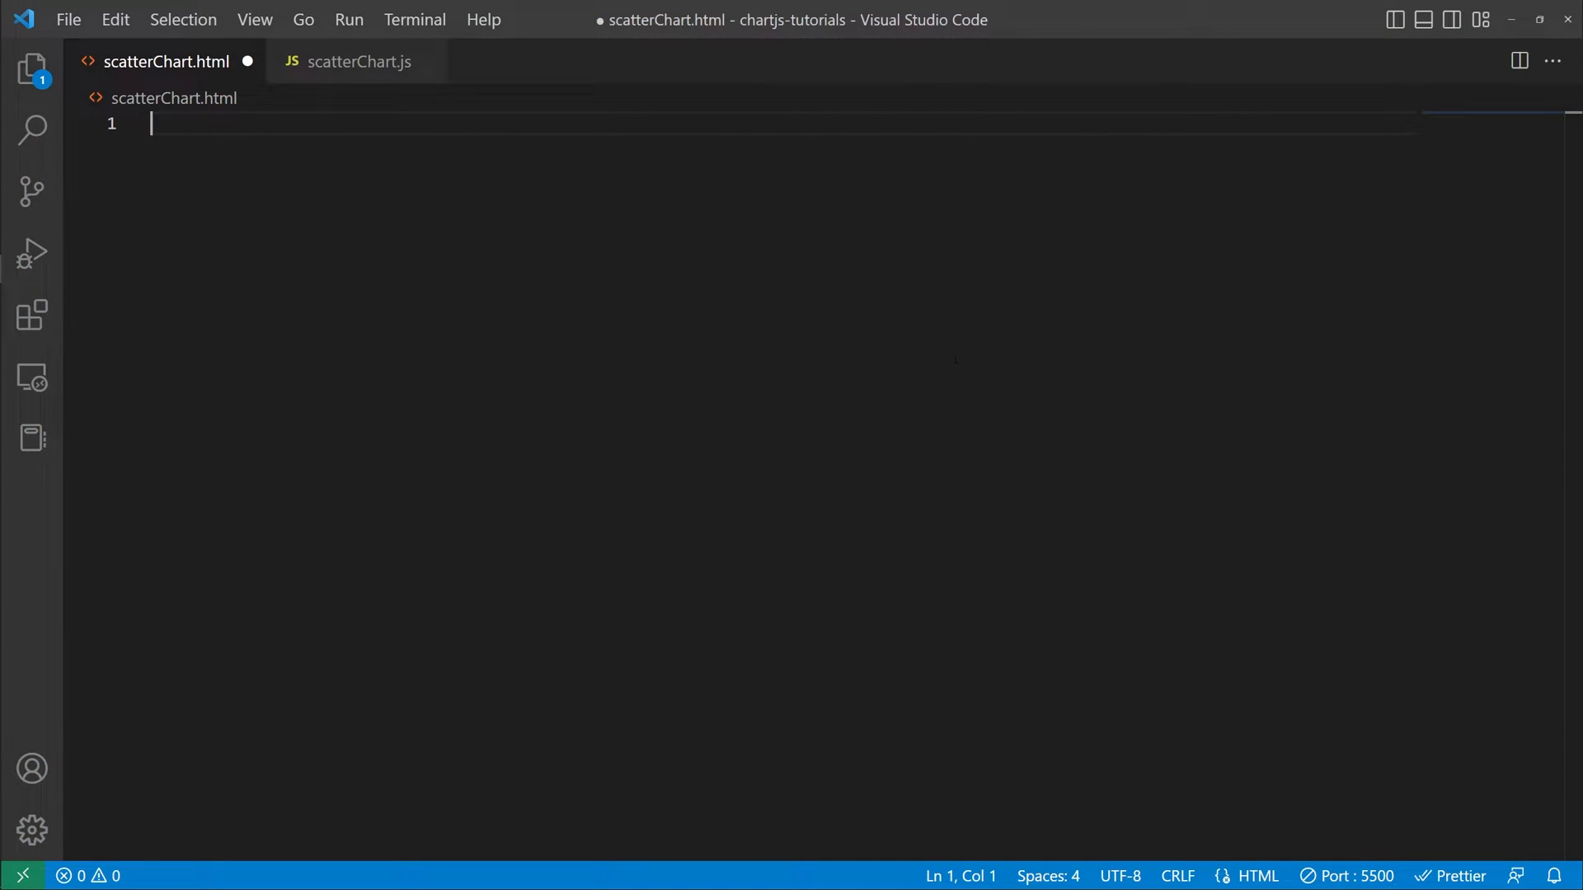
- Insert the HTML skeleton loading Bootstrap, Chart.js and scatterChart.js with a centered row div
text(<!DOCTYPE html> <html lang="en"> <head>     <meta charset="UTF-8">     <meta http-equiv="X-UA-Compatible" content="IE=edge">     <meta name="viewport" content="width=device-width, initial-scale=1.0">     <title>Scatter Charts with ChartJS</title> </head> <body>          </body> </html>)
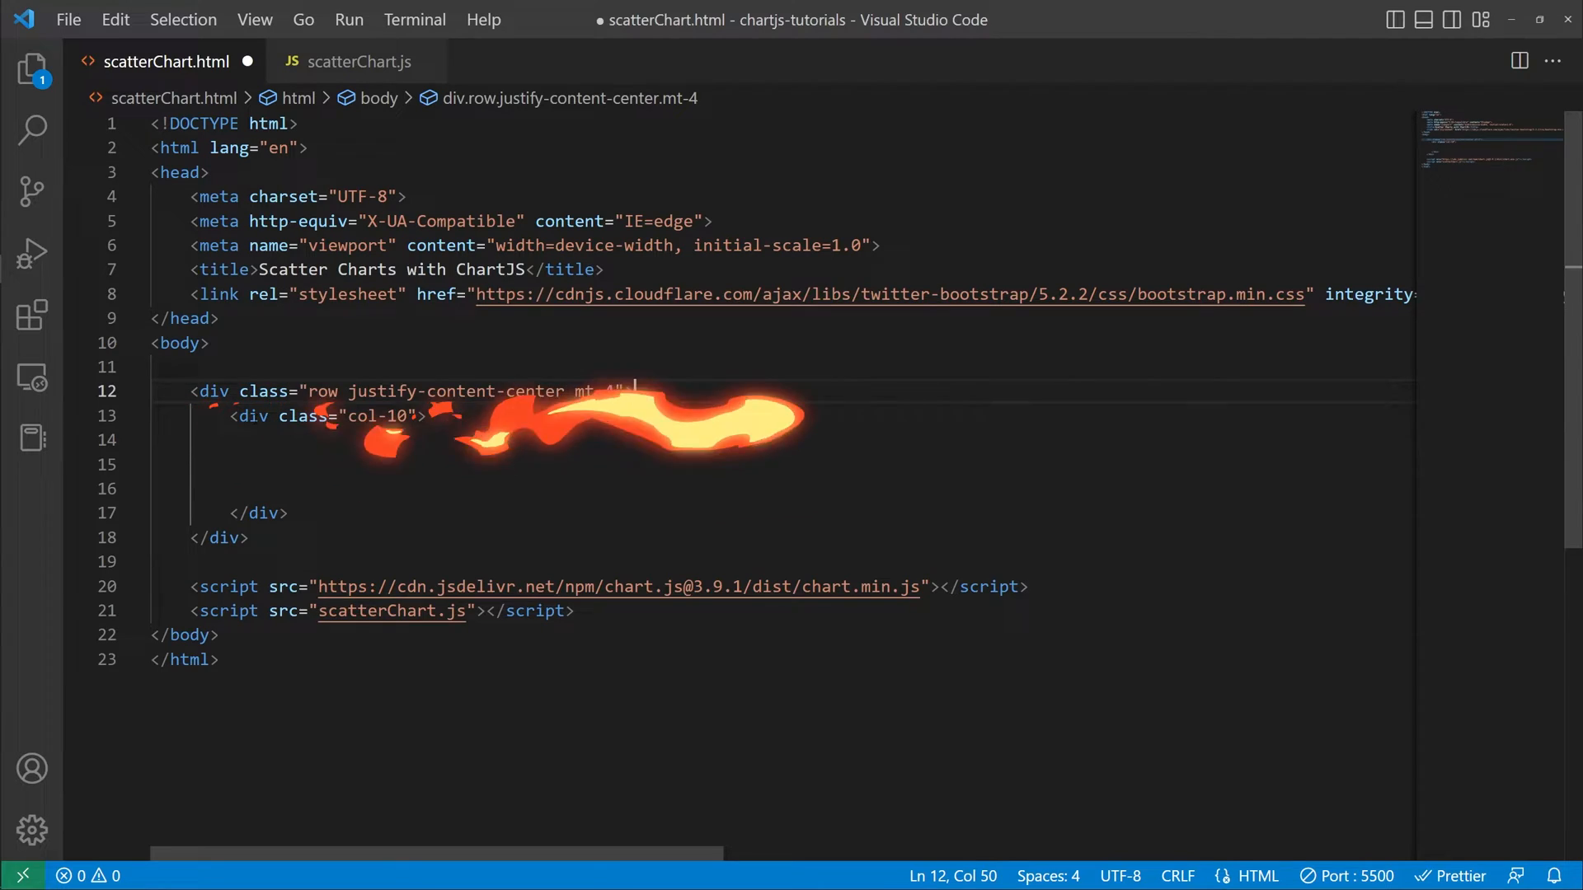
- Nest the col-10 column, card and centered card-body holding <canvas id="myChart">, then save
key(ctrl+v)
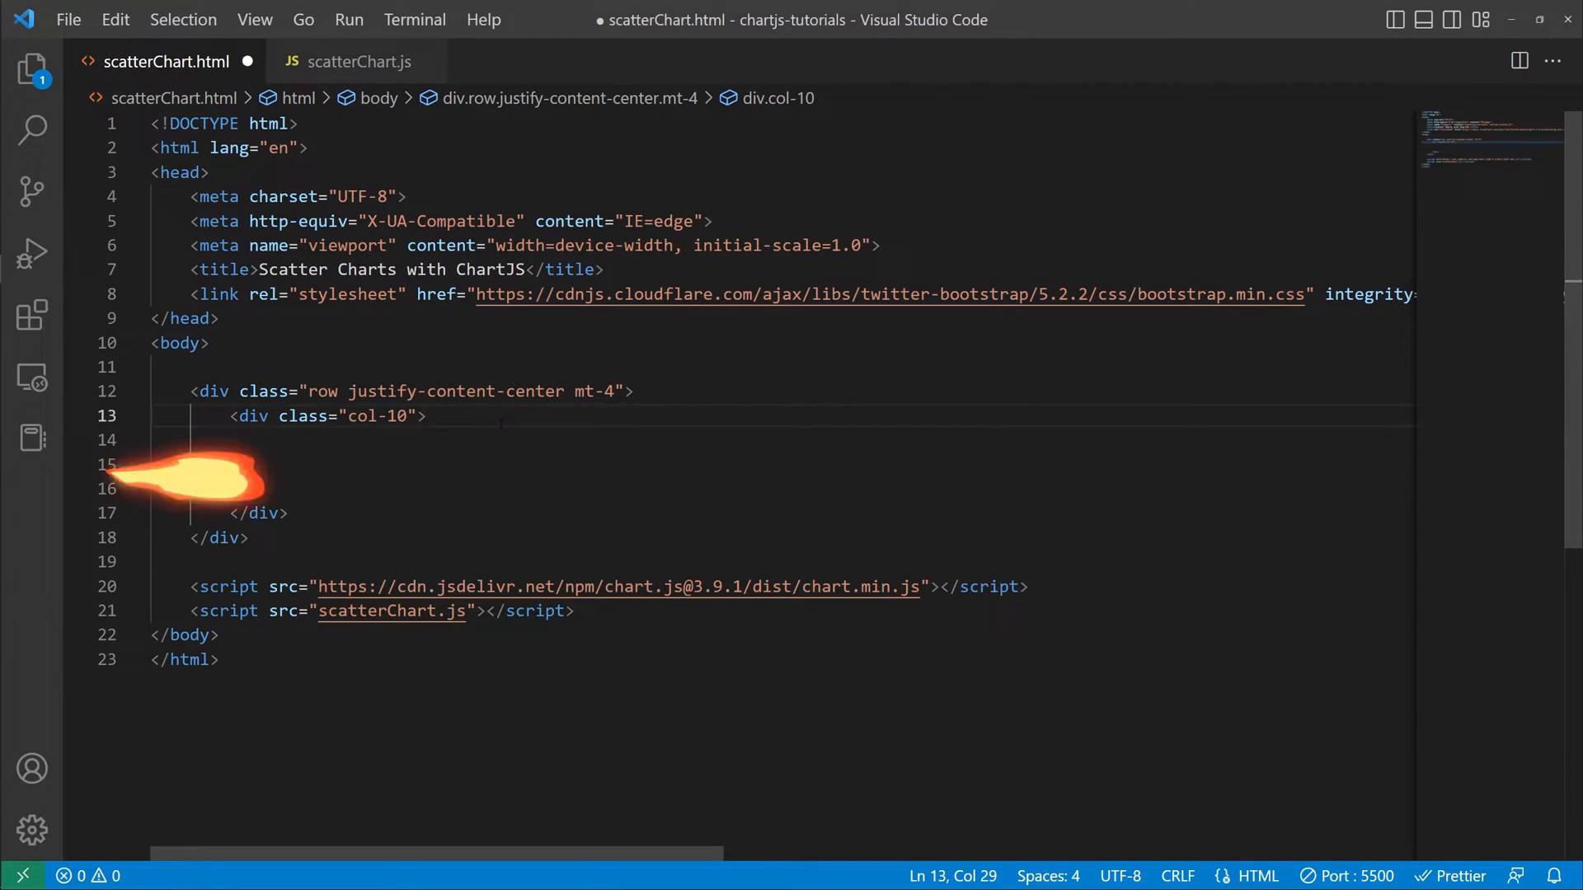
click(580, 438)
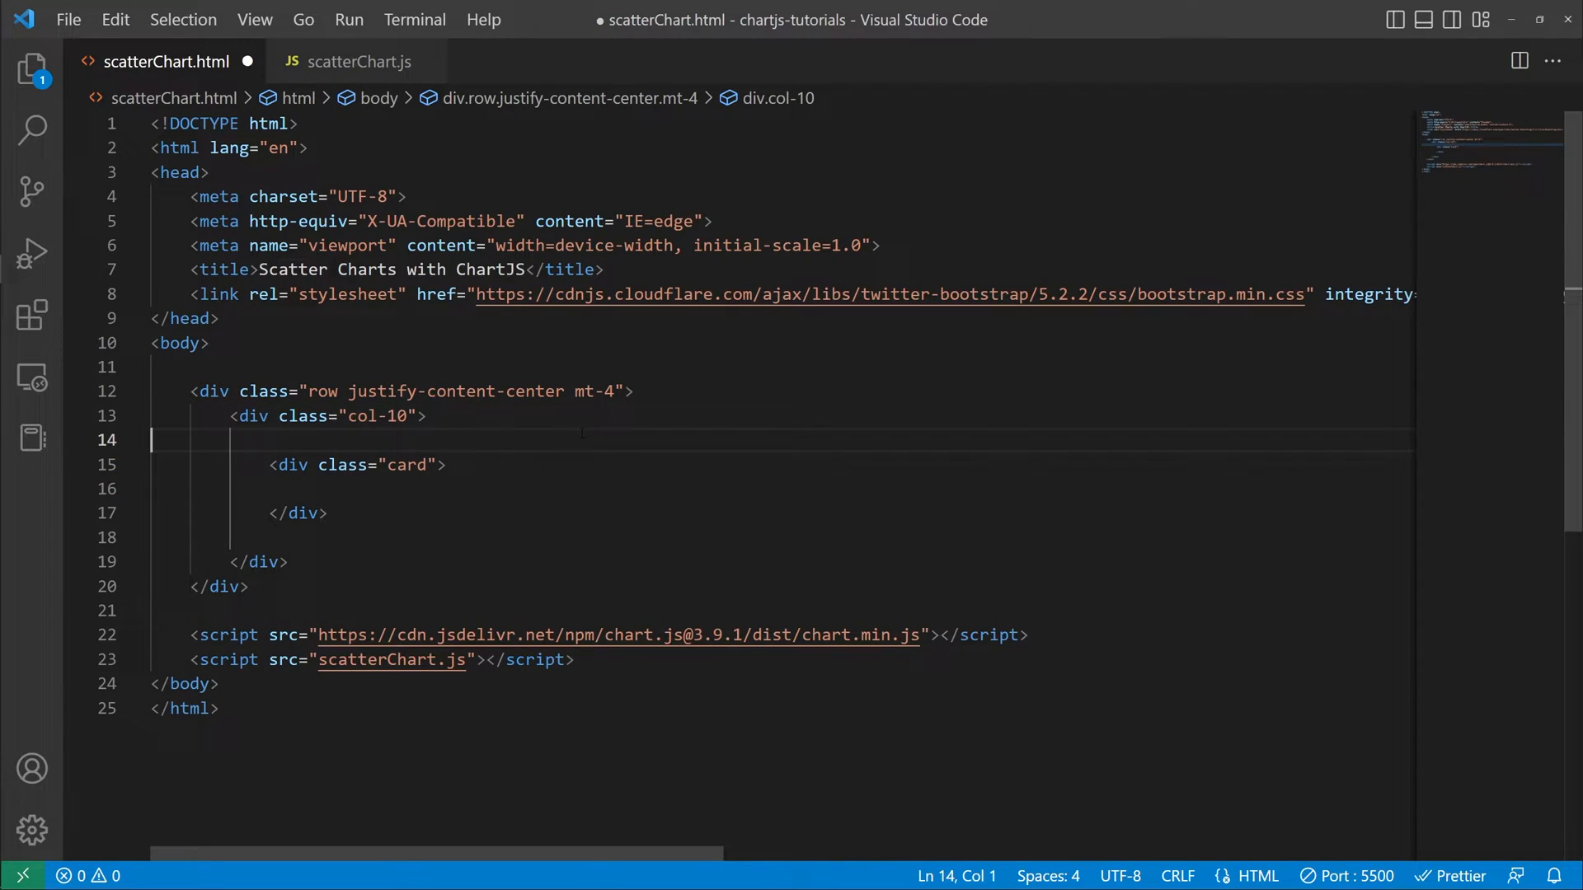
text(<div class="card-body d-flex justify-content-center">                                        </div>)
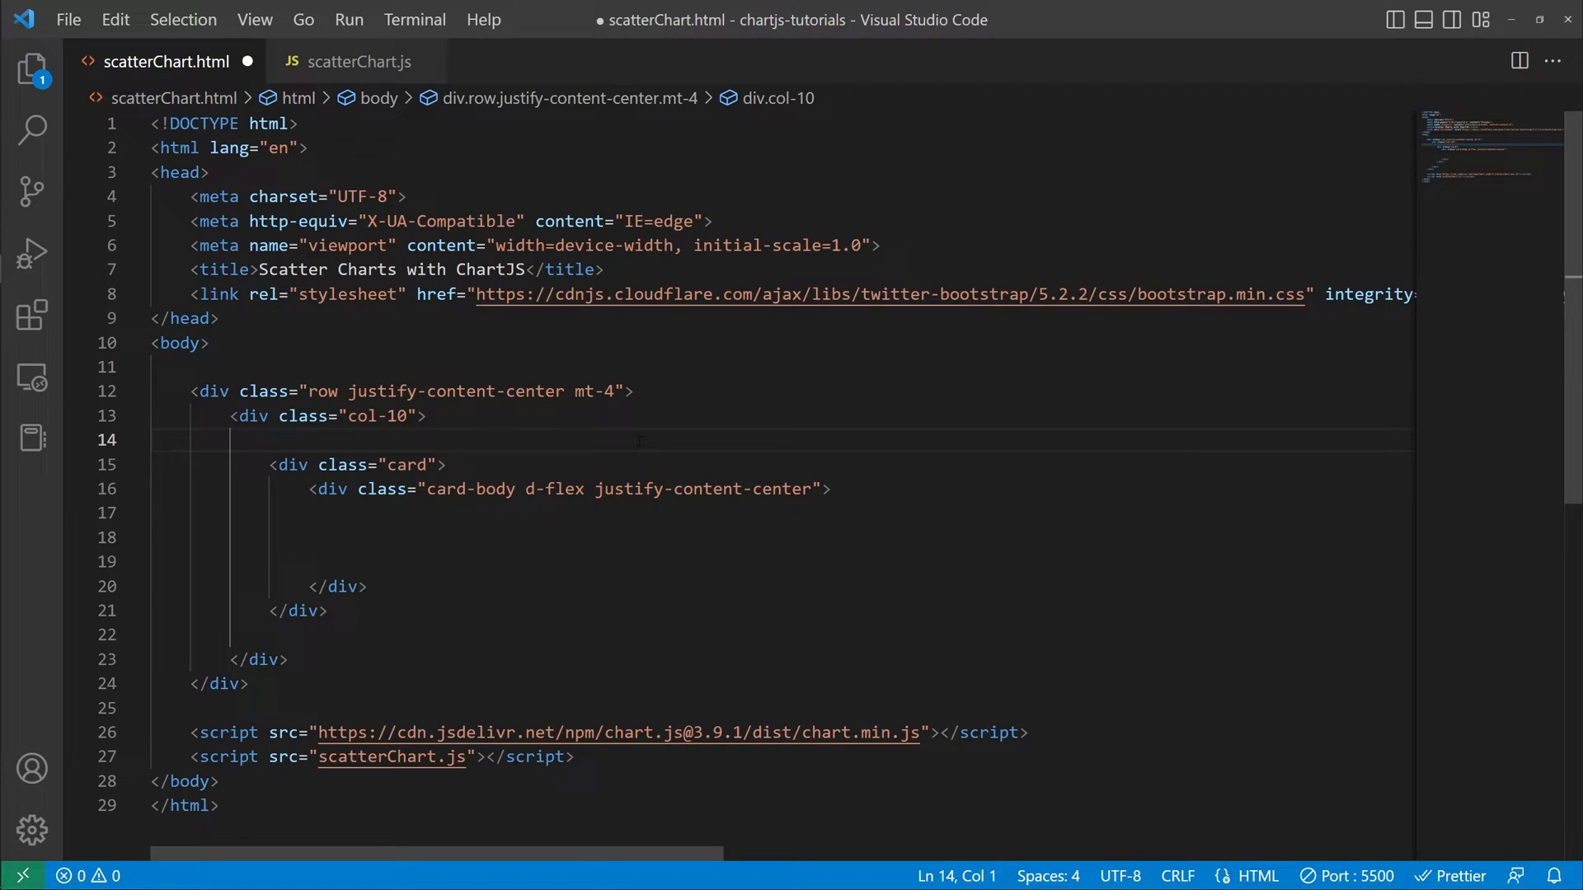
click(737, 537)
key(ctrl+v)
key(ctrl+s)
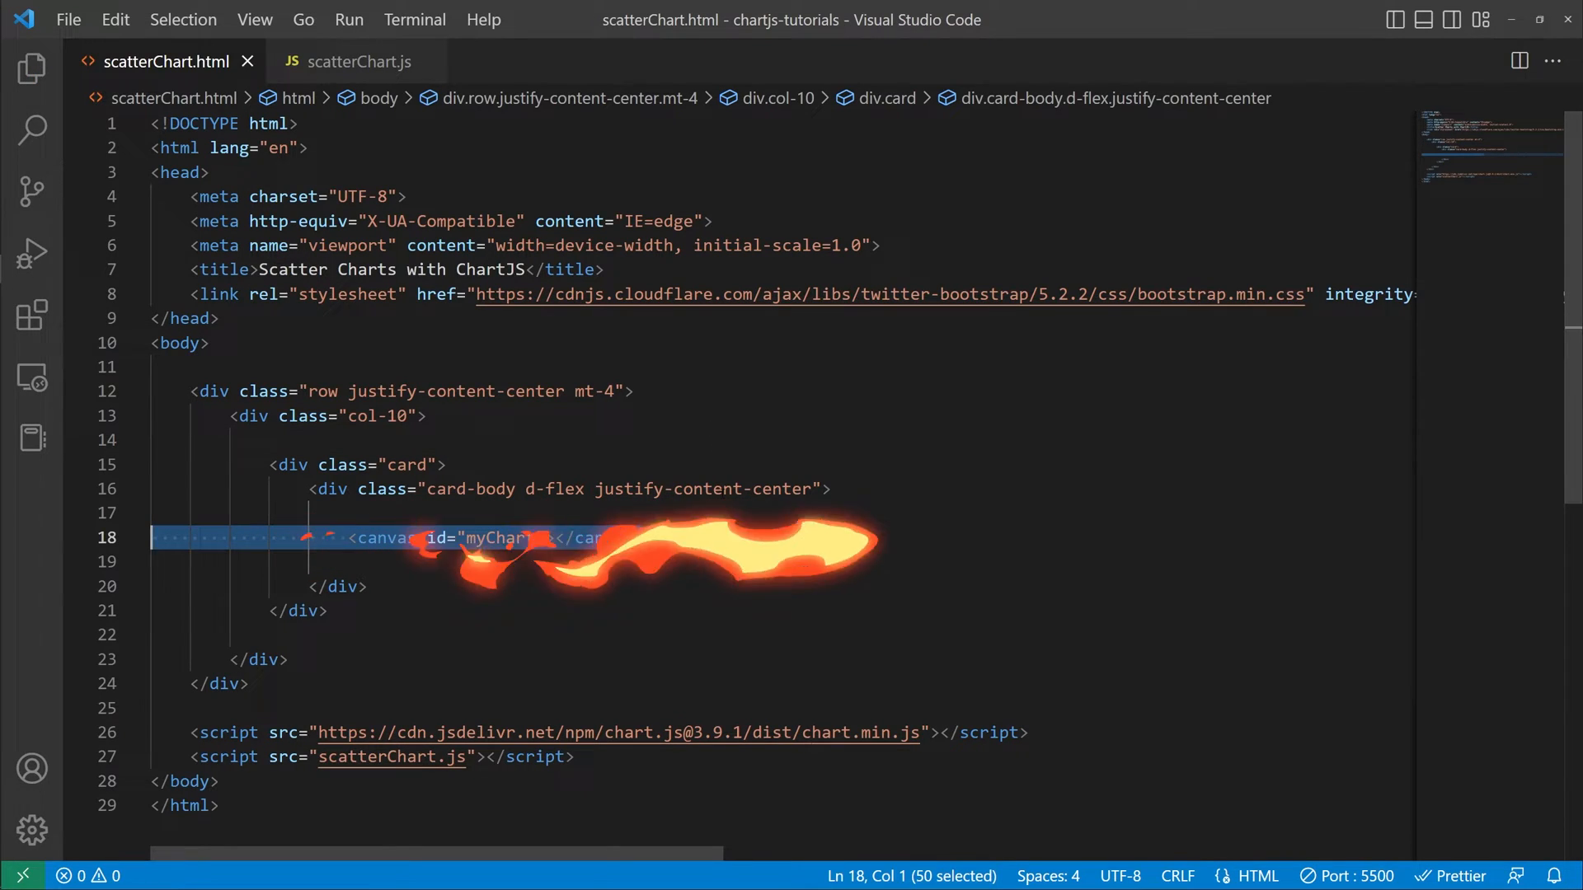
- Check the canvas id myChart in the saved page
key(End)
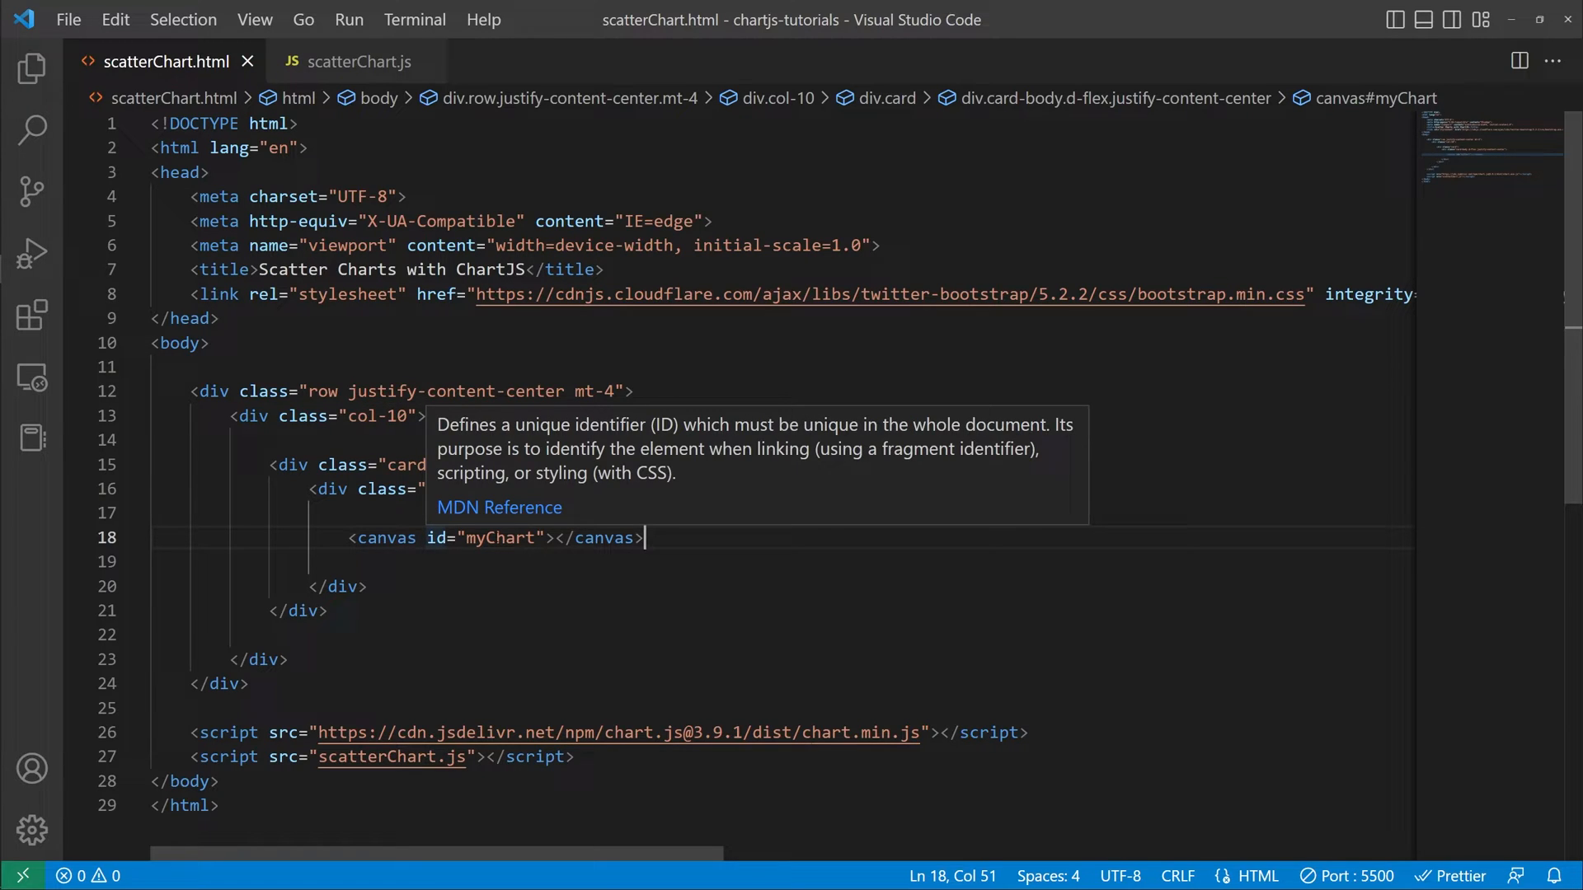
double_click(501, 538)
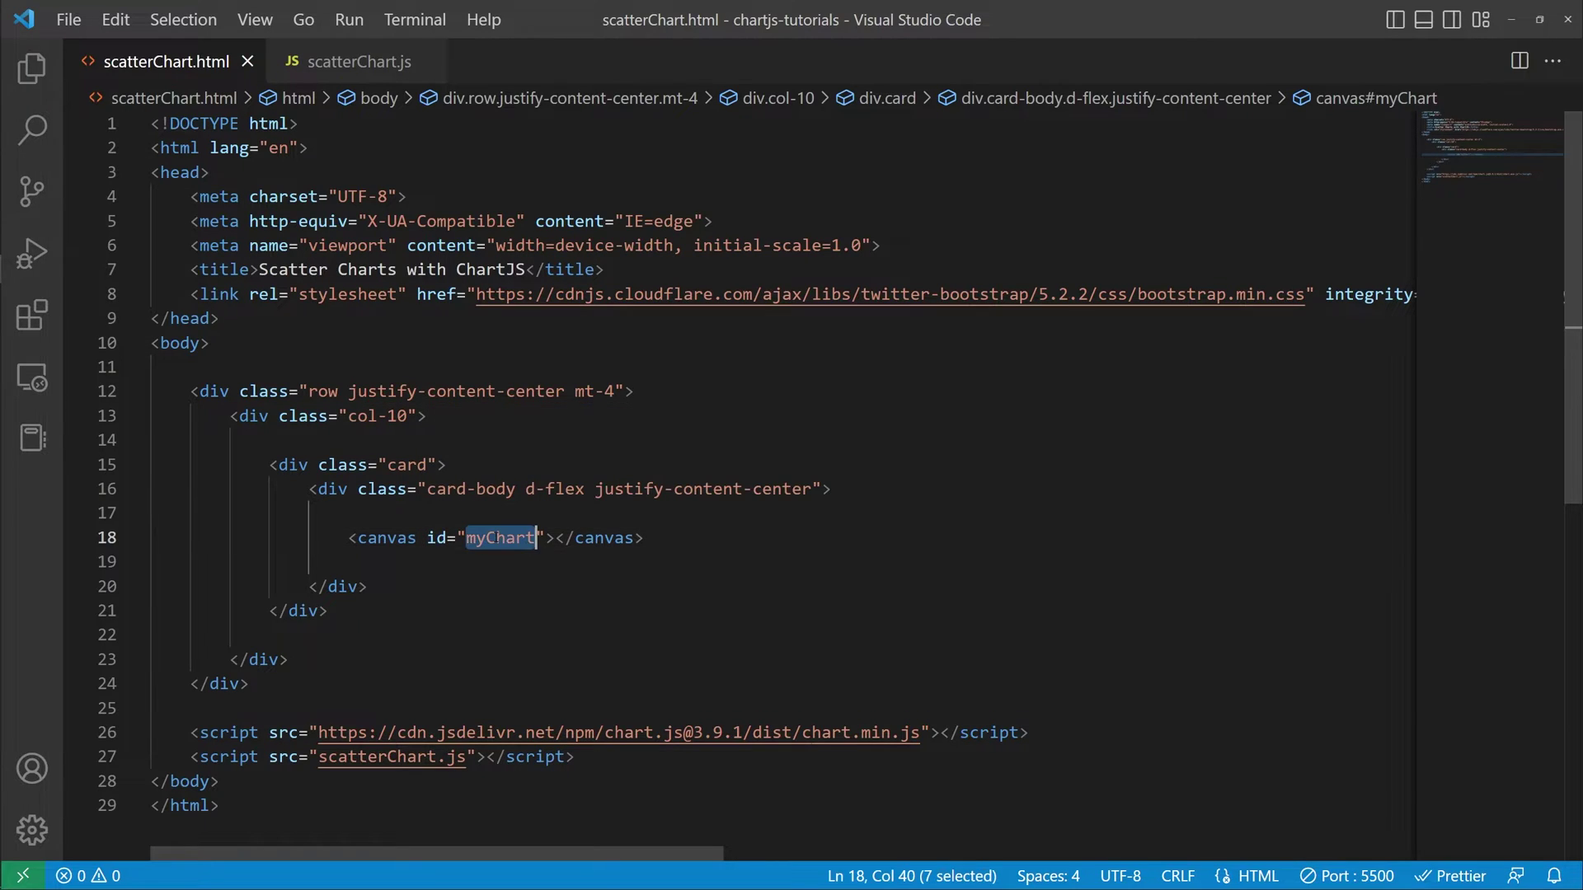
click(730, 517)
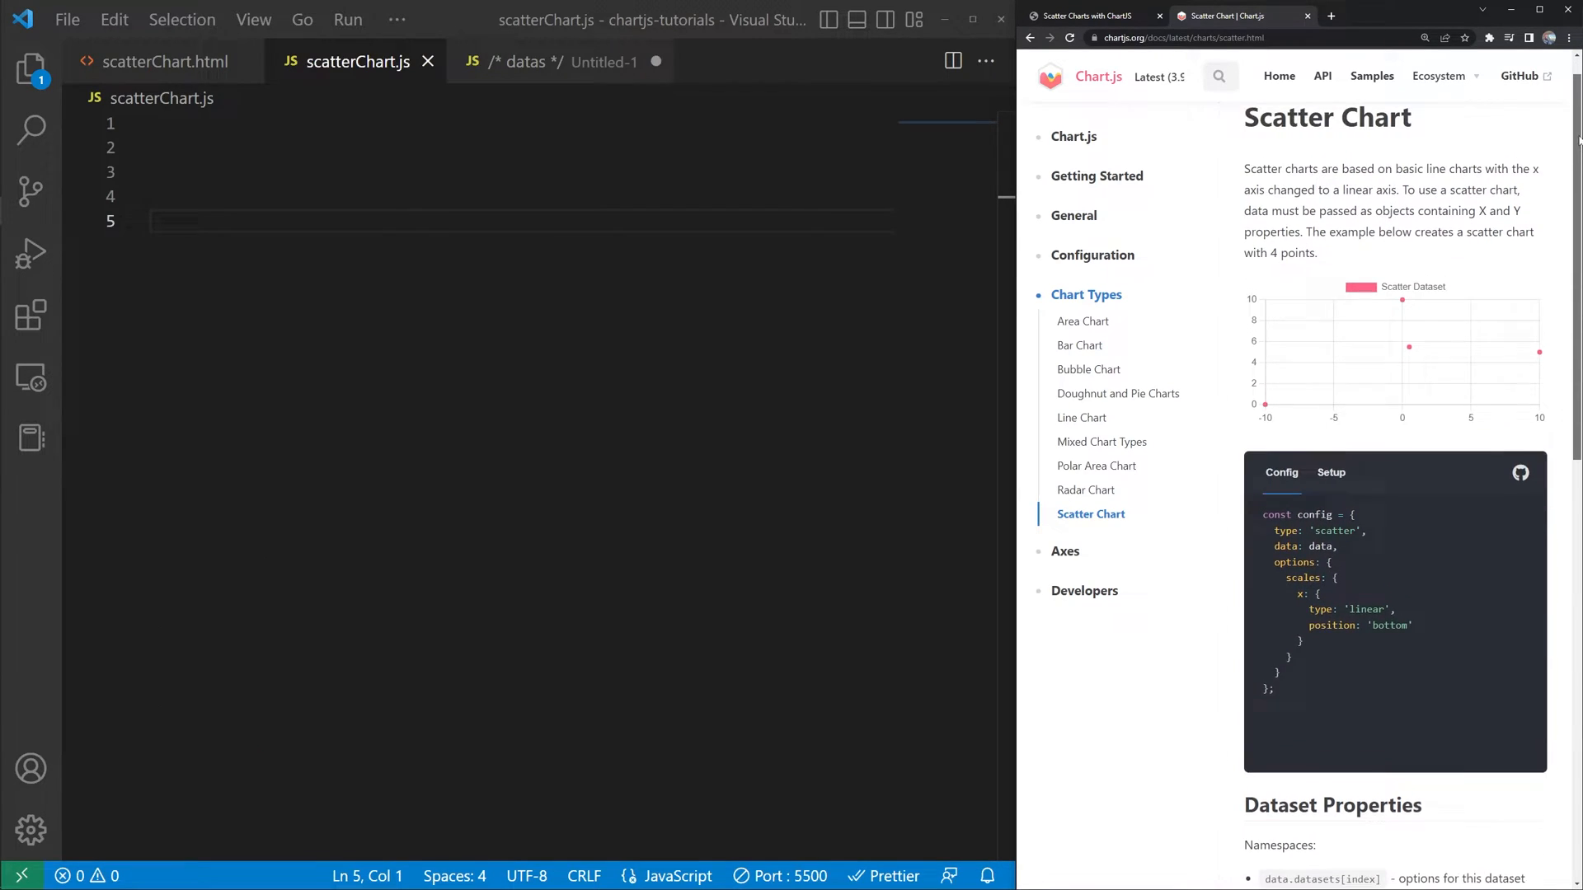
drag(1580, 105, 1580, 258)
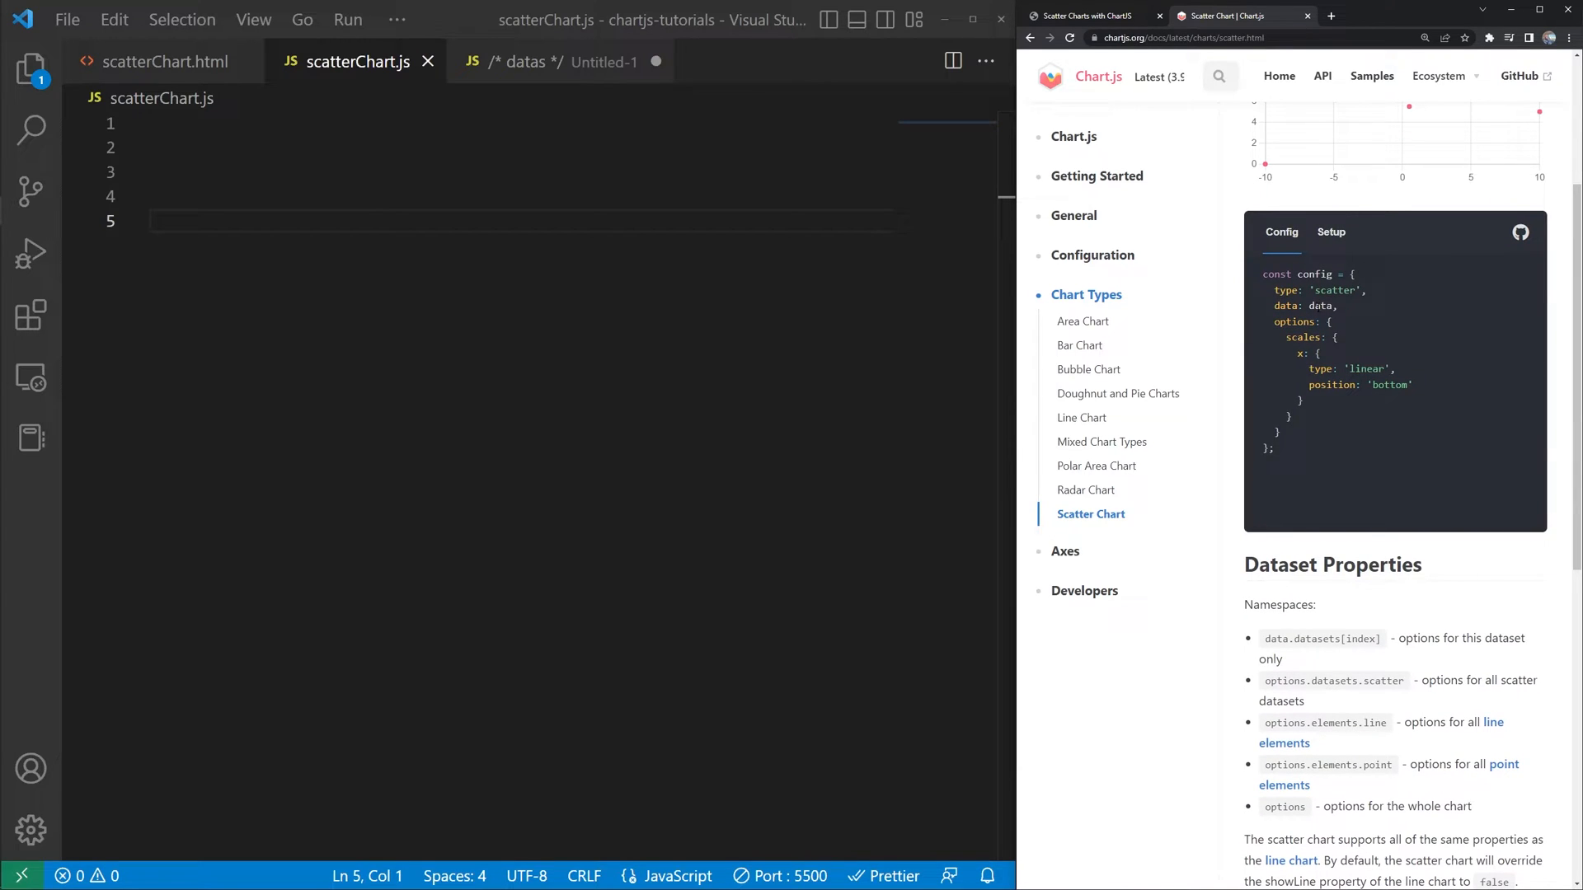
- View the Setup data example in the Chart.js scatter docs, then return to the local chart page
click(1329, 237)
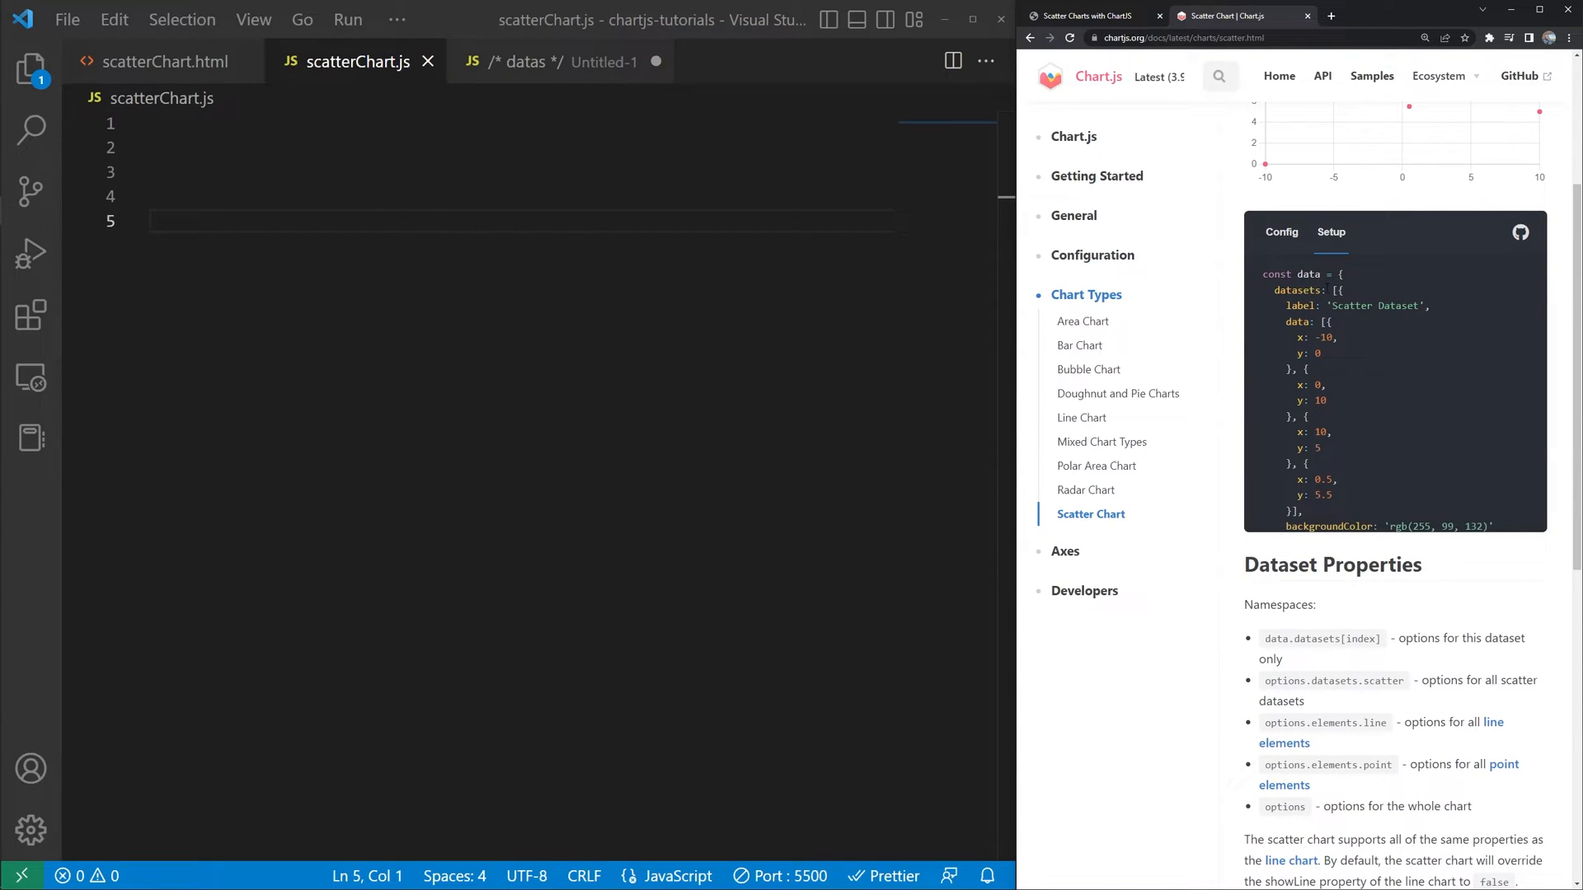
drag(1579, 247, 1578, 261)
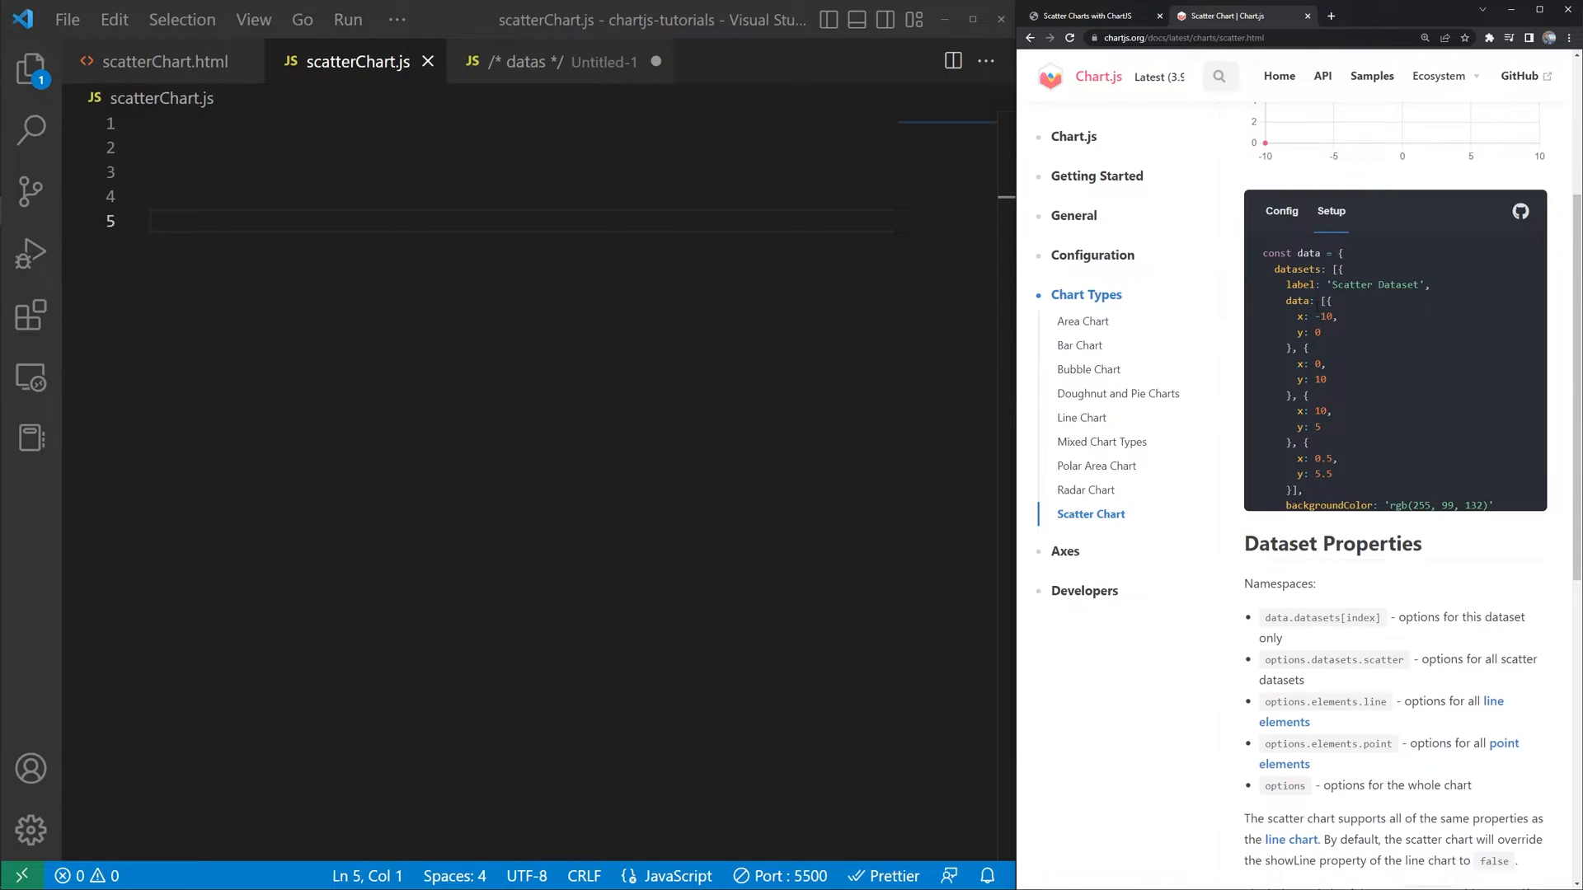
drag(1321, 301, 1294, 349)
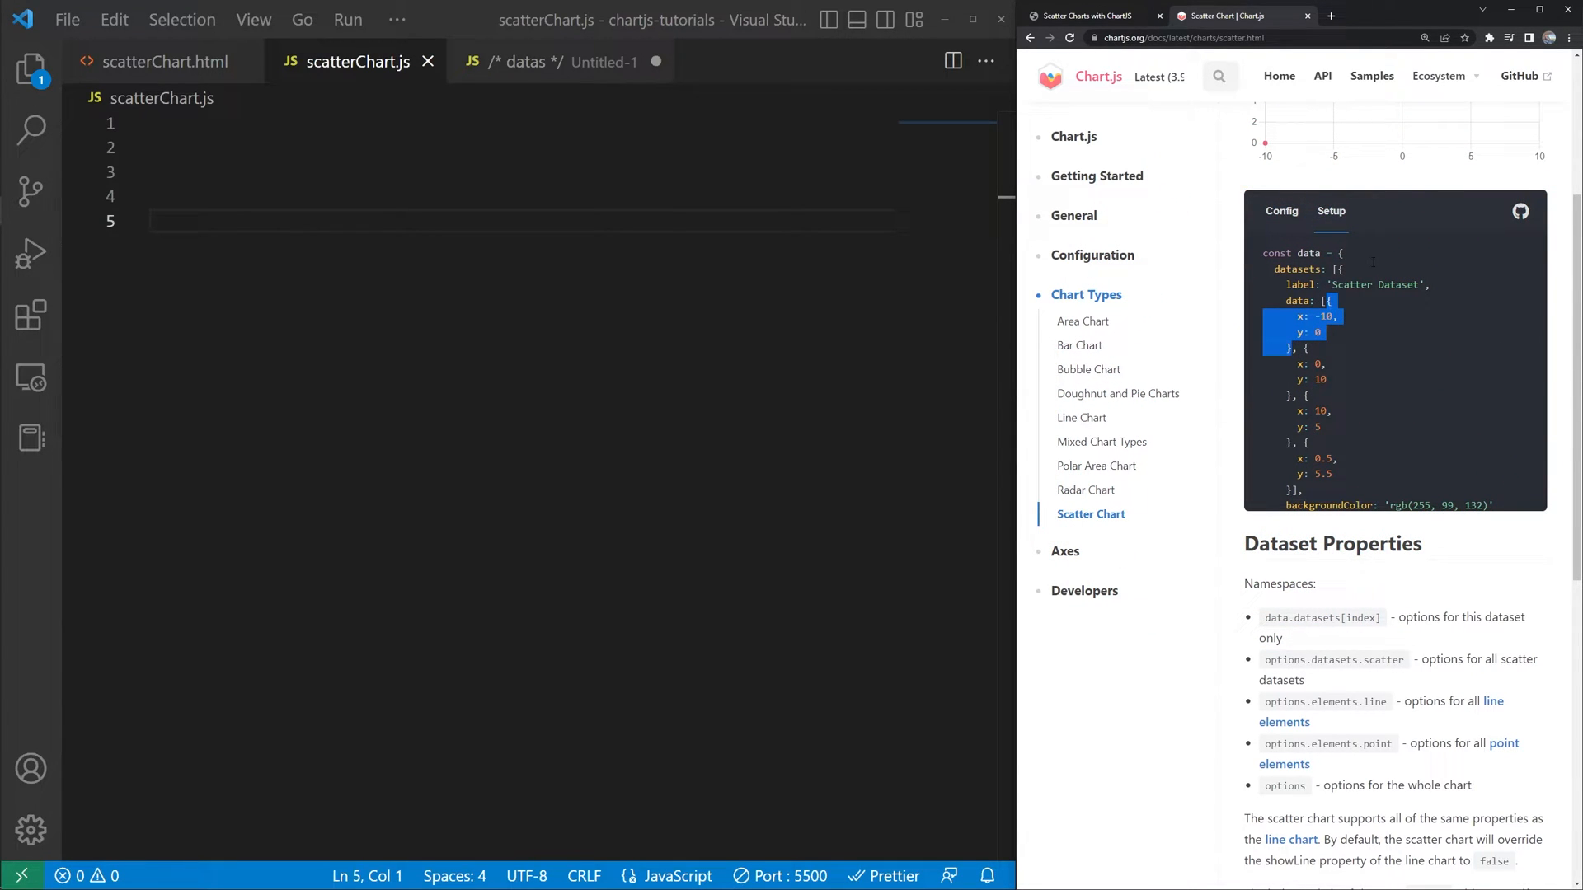
click(1087, 16)
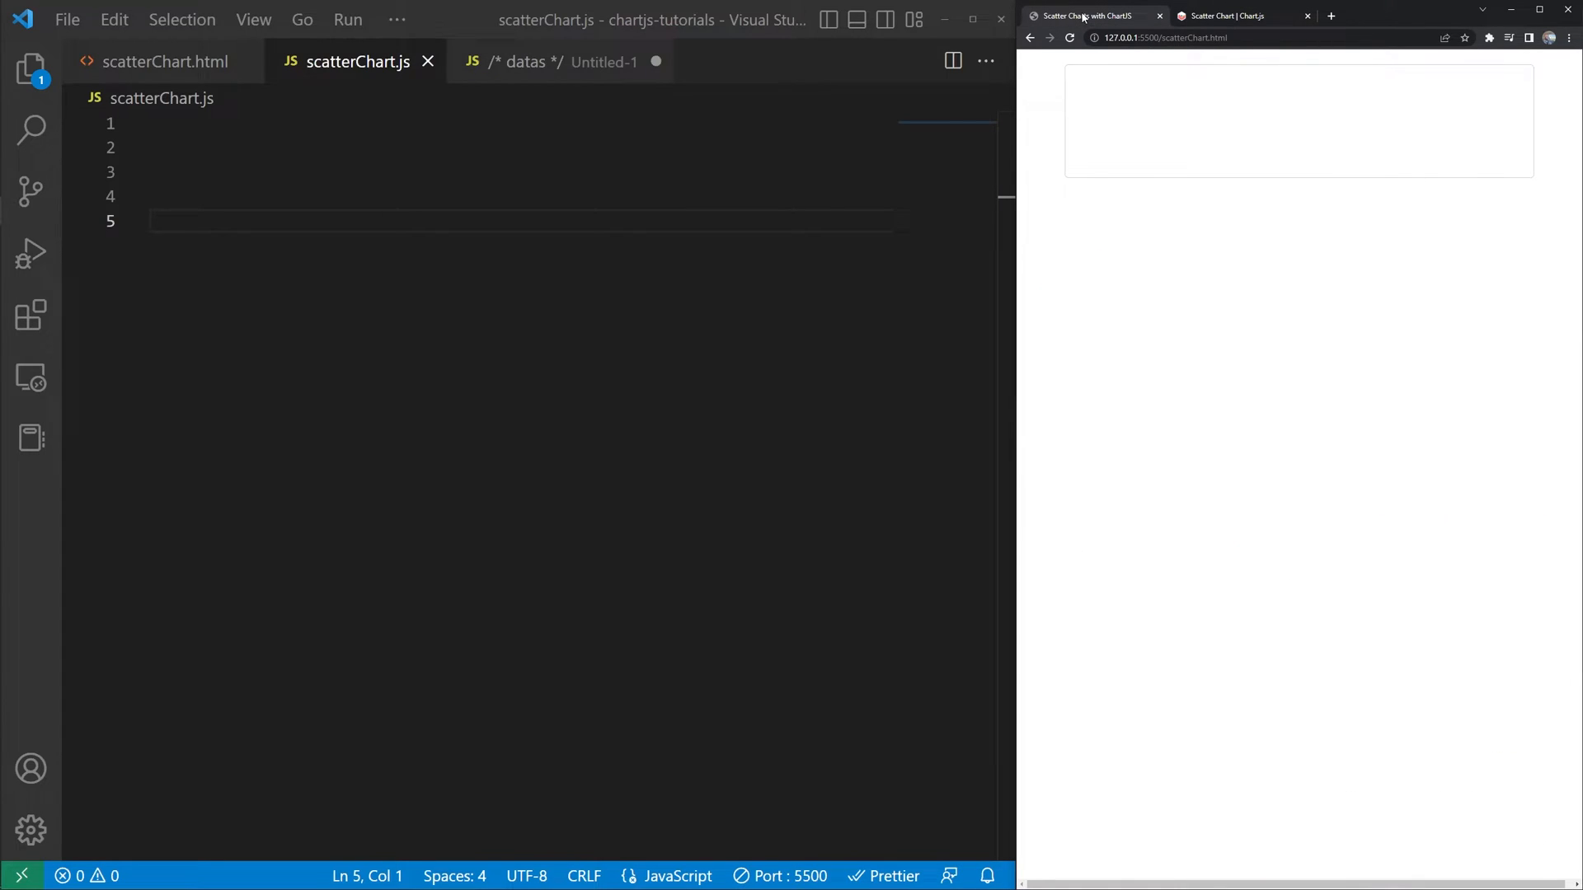
- Add the /* datas */ comment and an empty const scatter_data array in scatterChart.js
key(alt+Tab)
text(/* datas */)
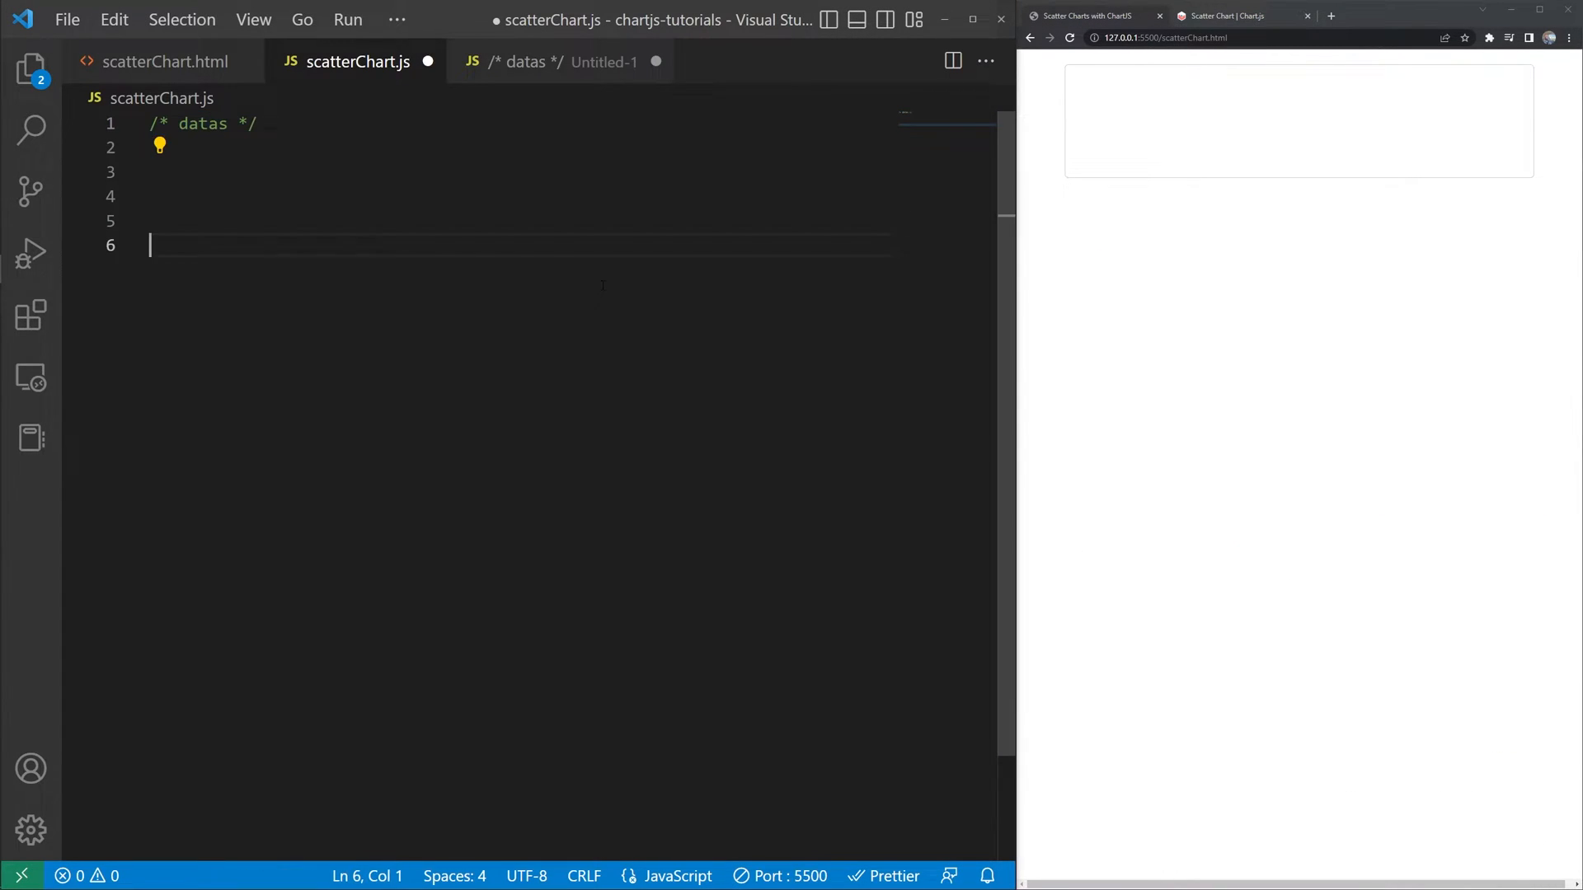
text(const scatter_data = [ ];)
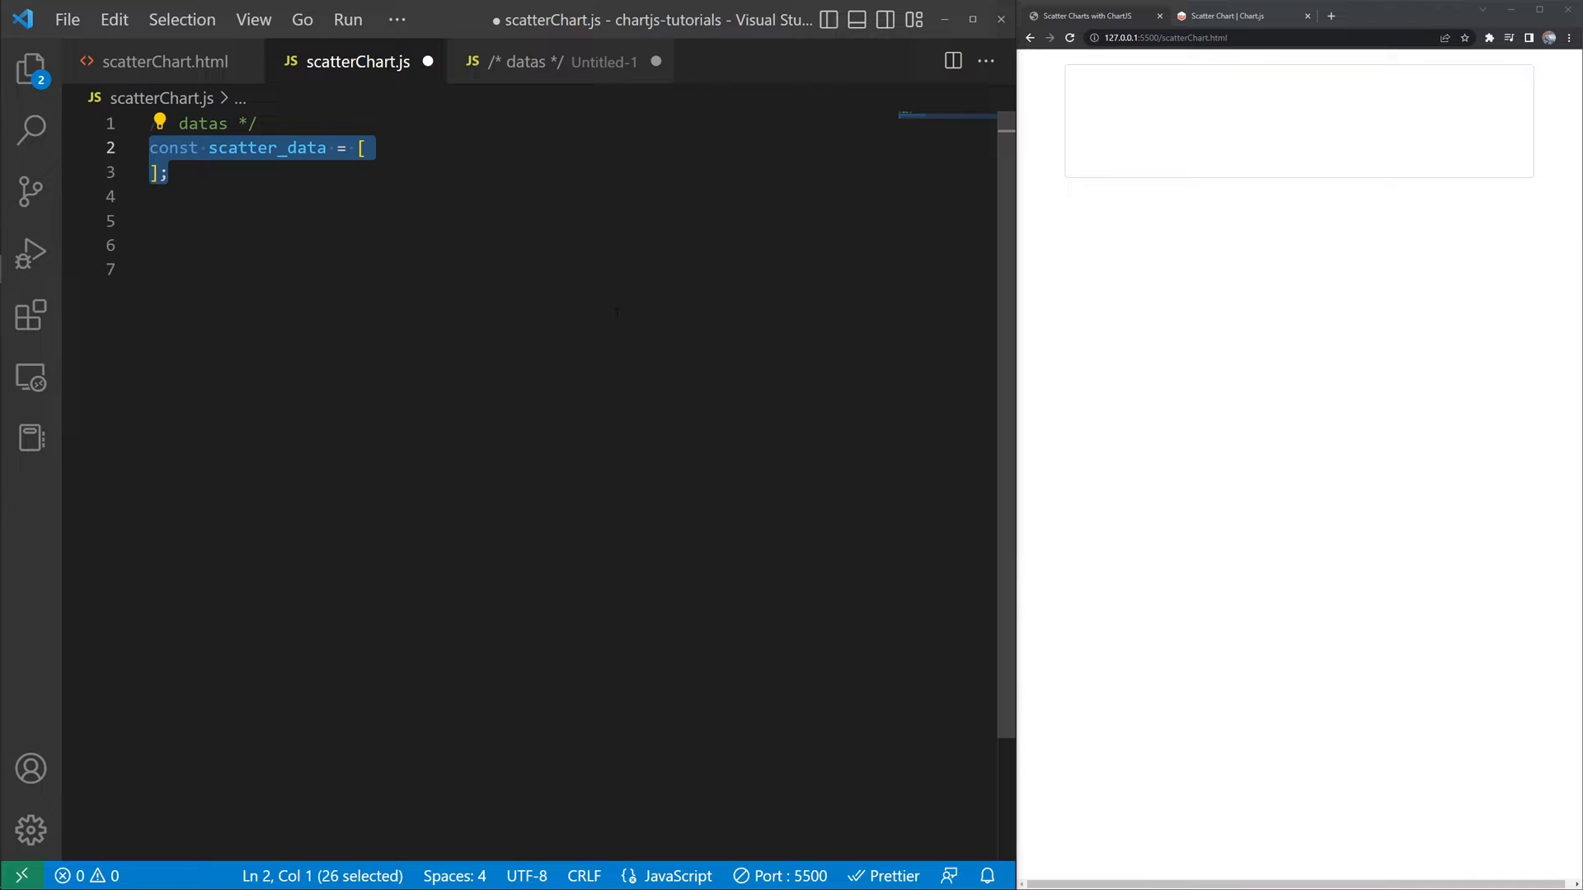
click(618, 312)
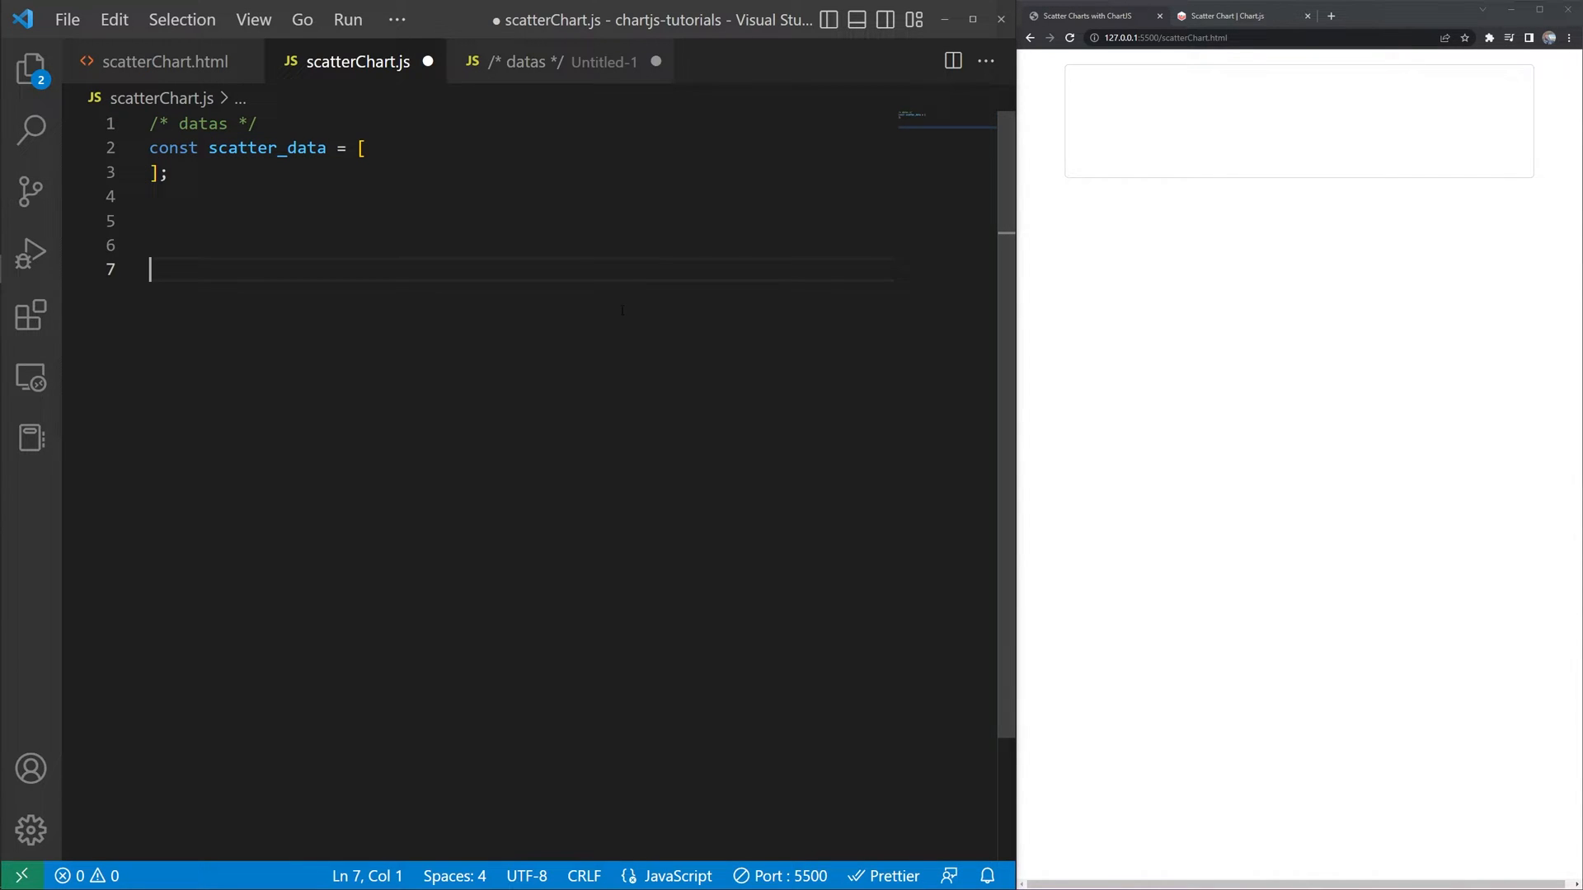
- Fill scatter_data with nine {x, y} point objects
text({x:5, y:1},)
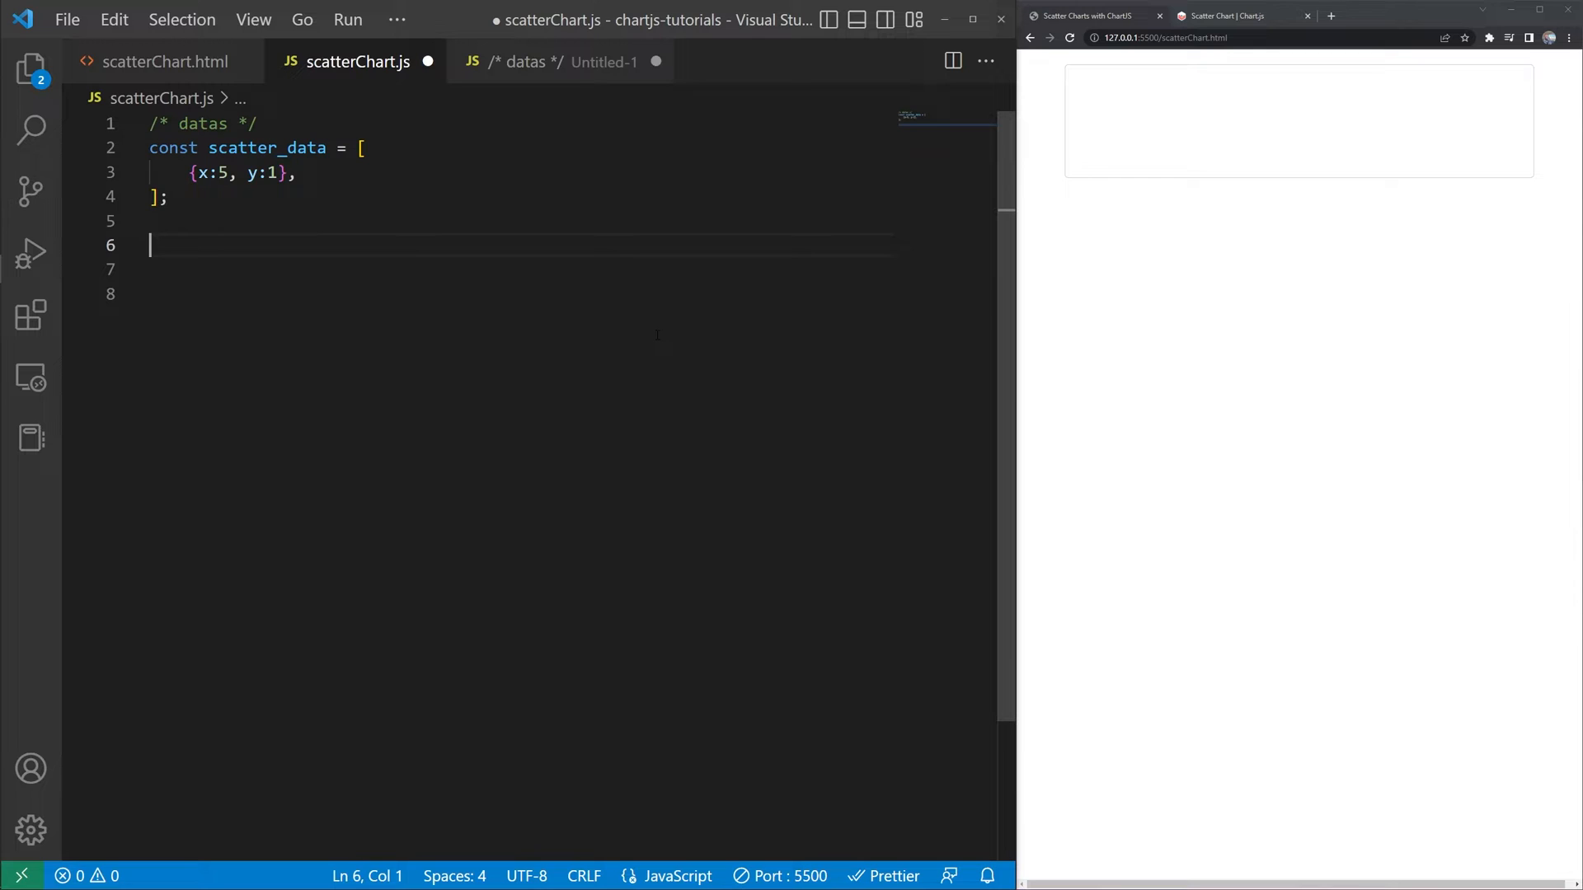
key(ctrl+v)
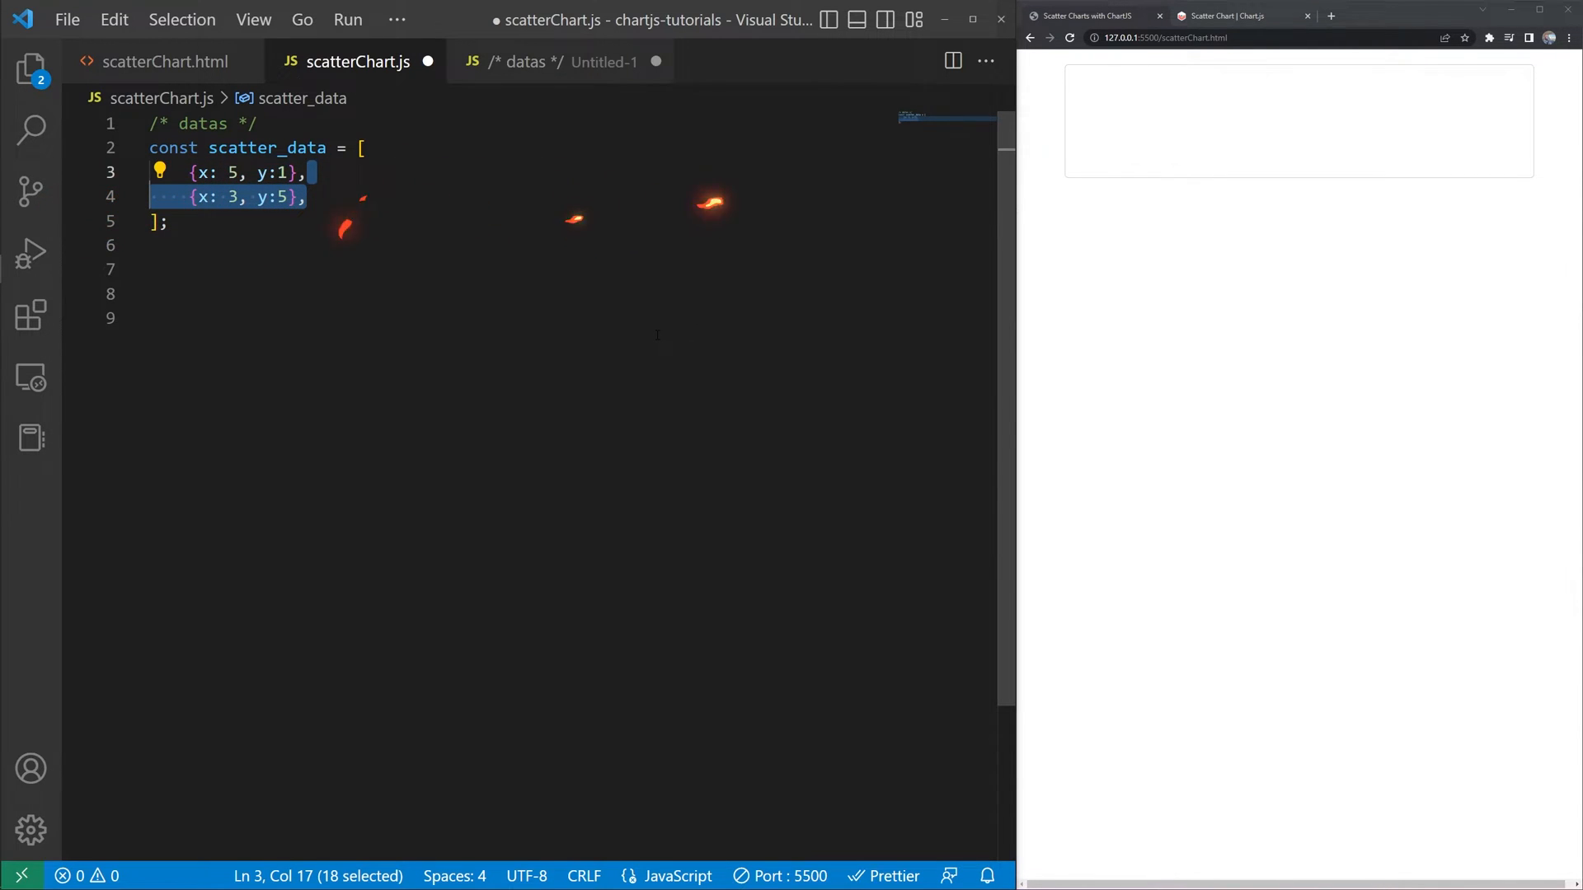
text({x: 7, y:3},)
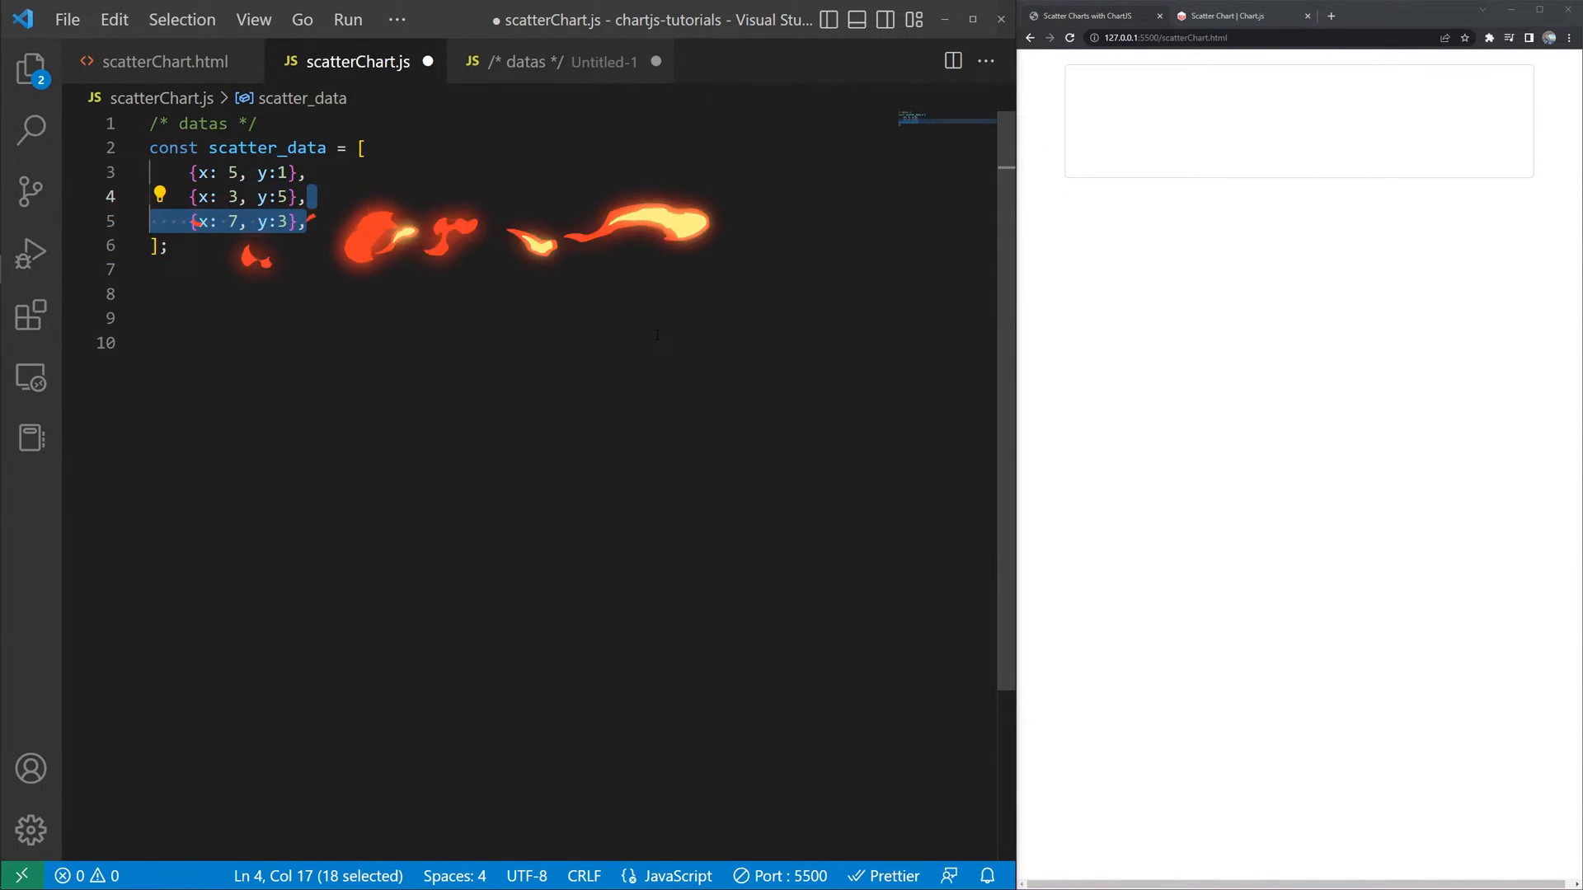
click(659, 337)
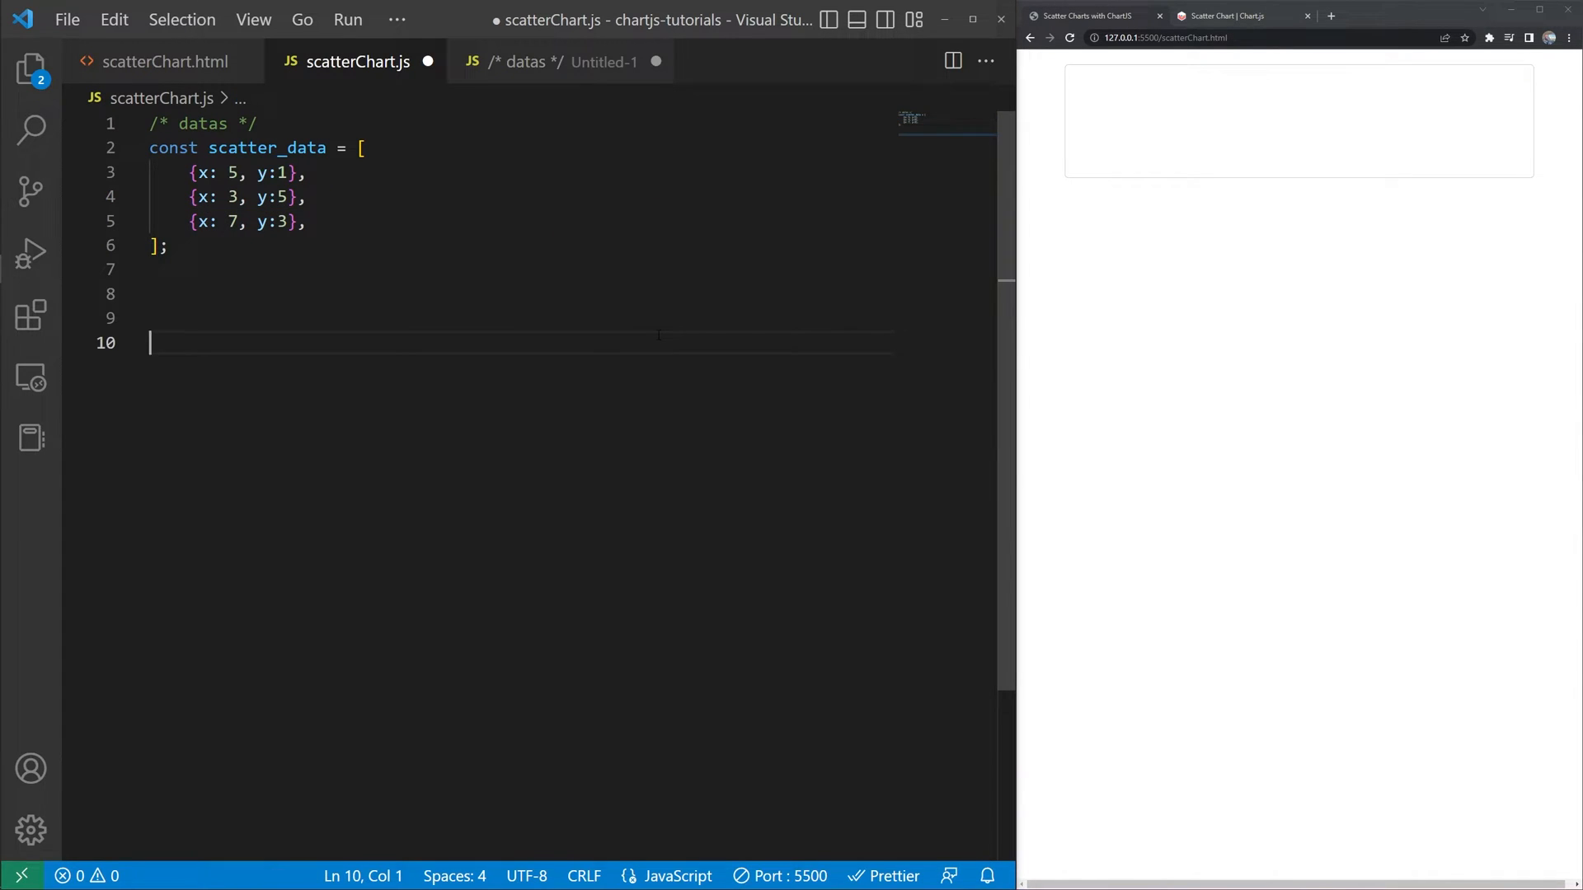
click(659, 221)
key(ctrl+v)
click(671, 356)
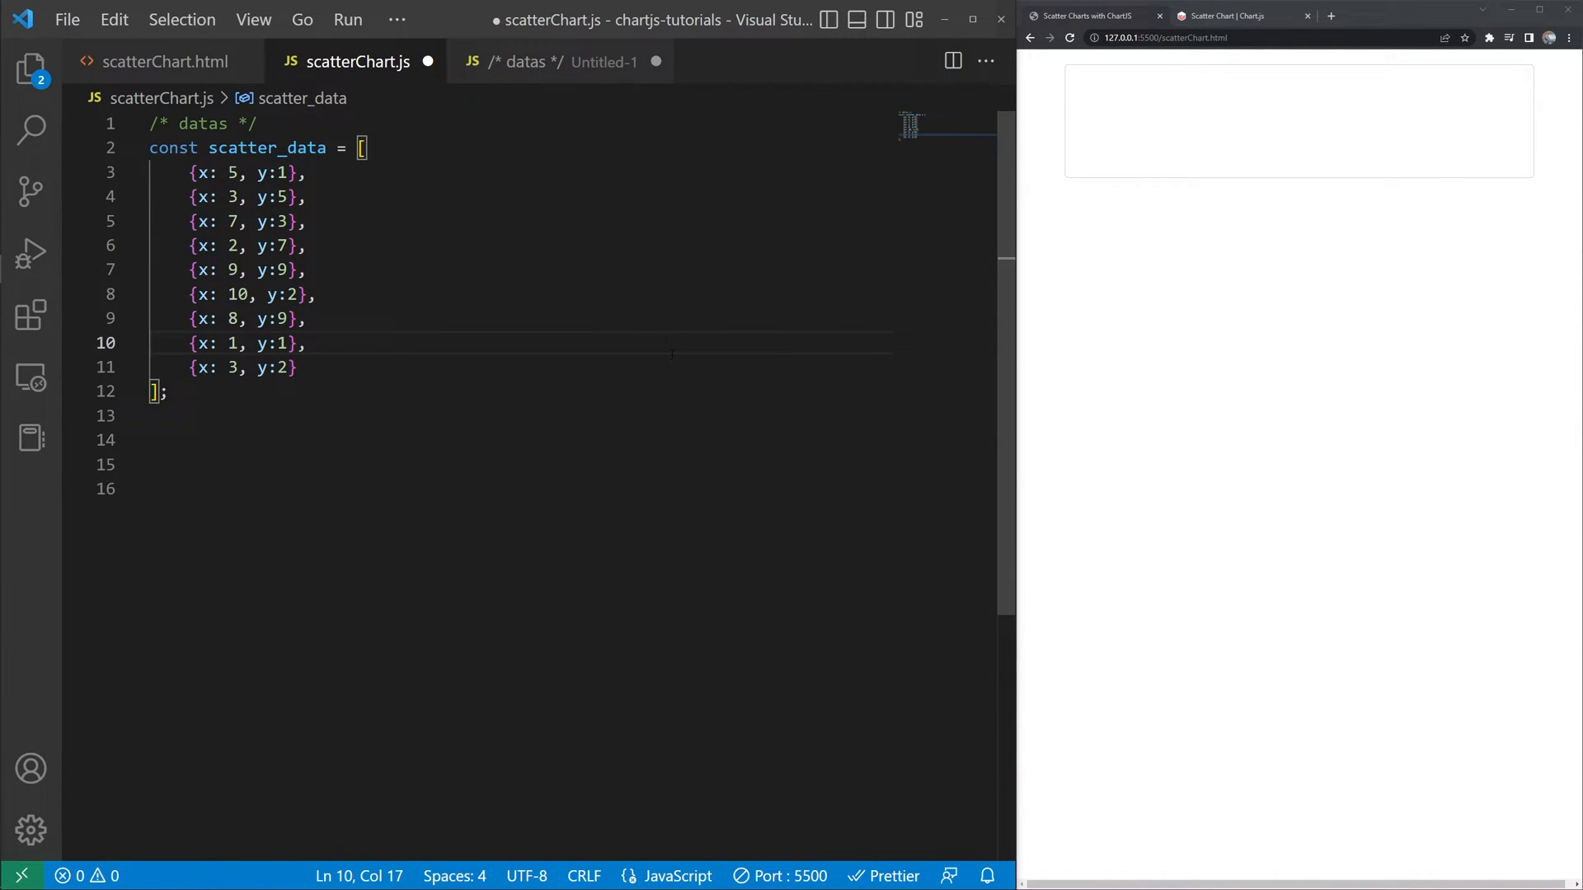
- Add the create-our-chart block with new Chart('myChart', {}) below the array
click(693, 447)
key(ctrl+v)
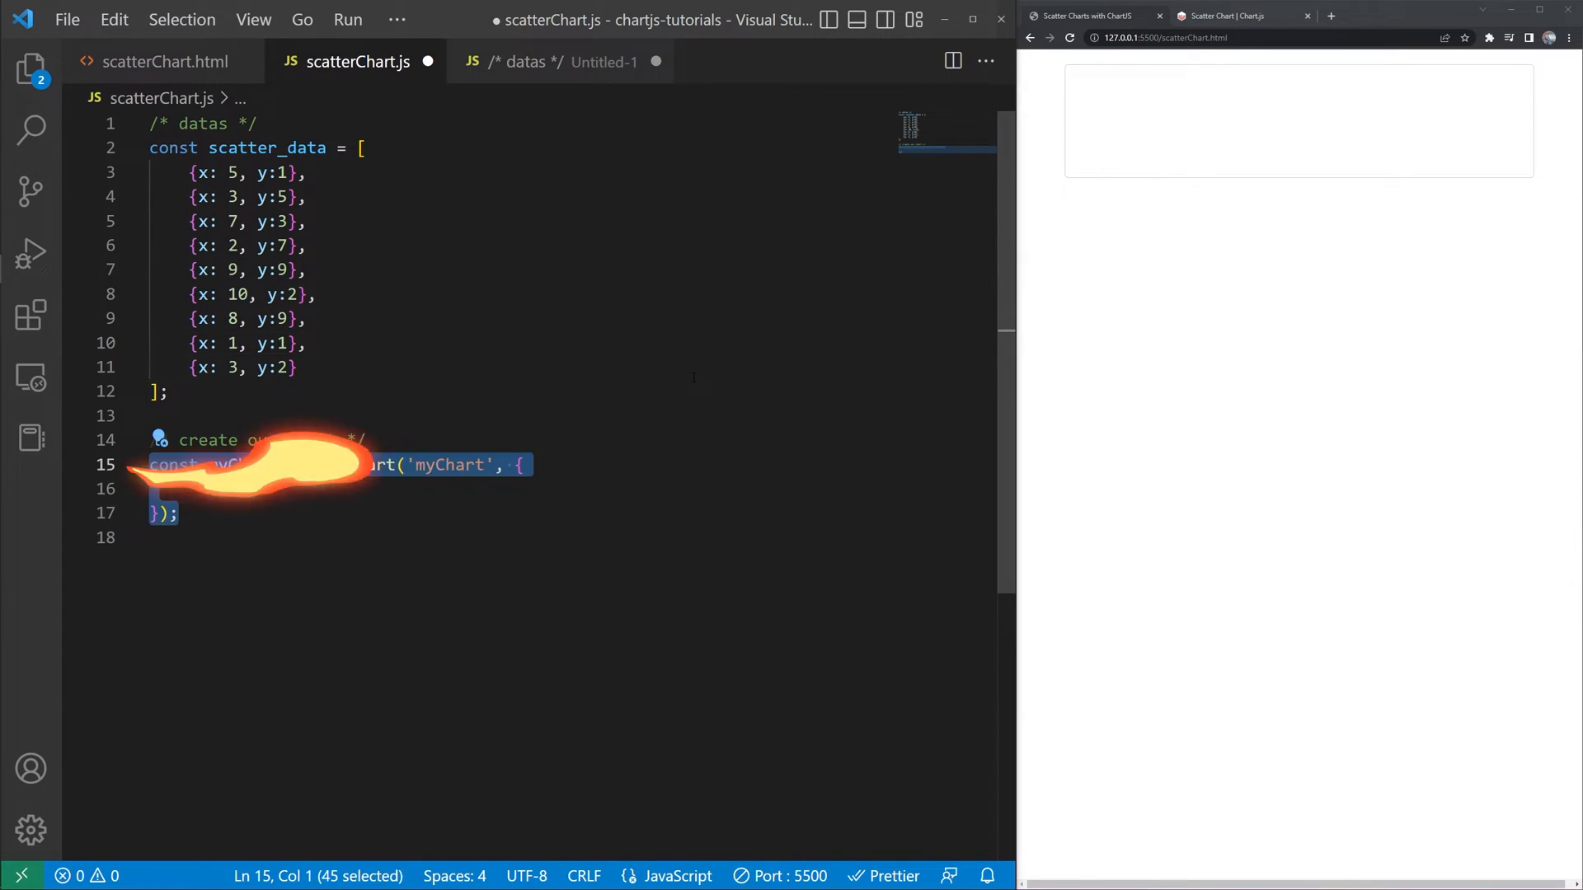
click(693, 380)
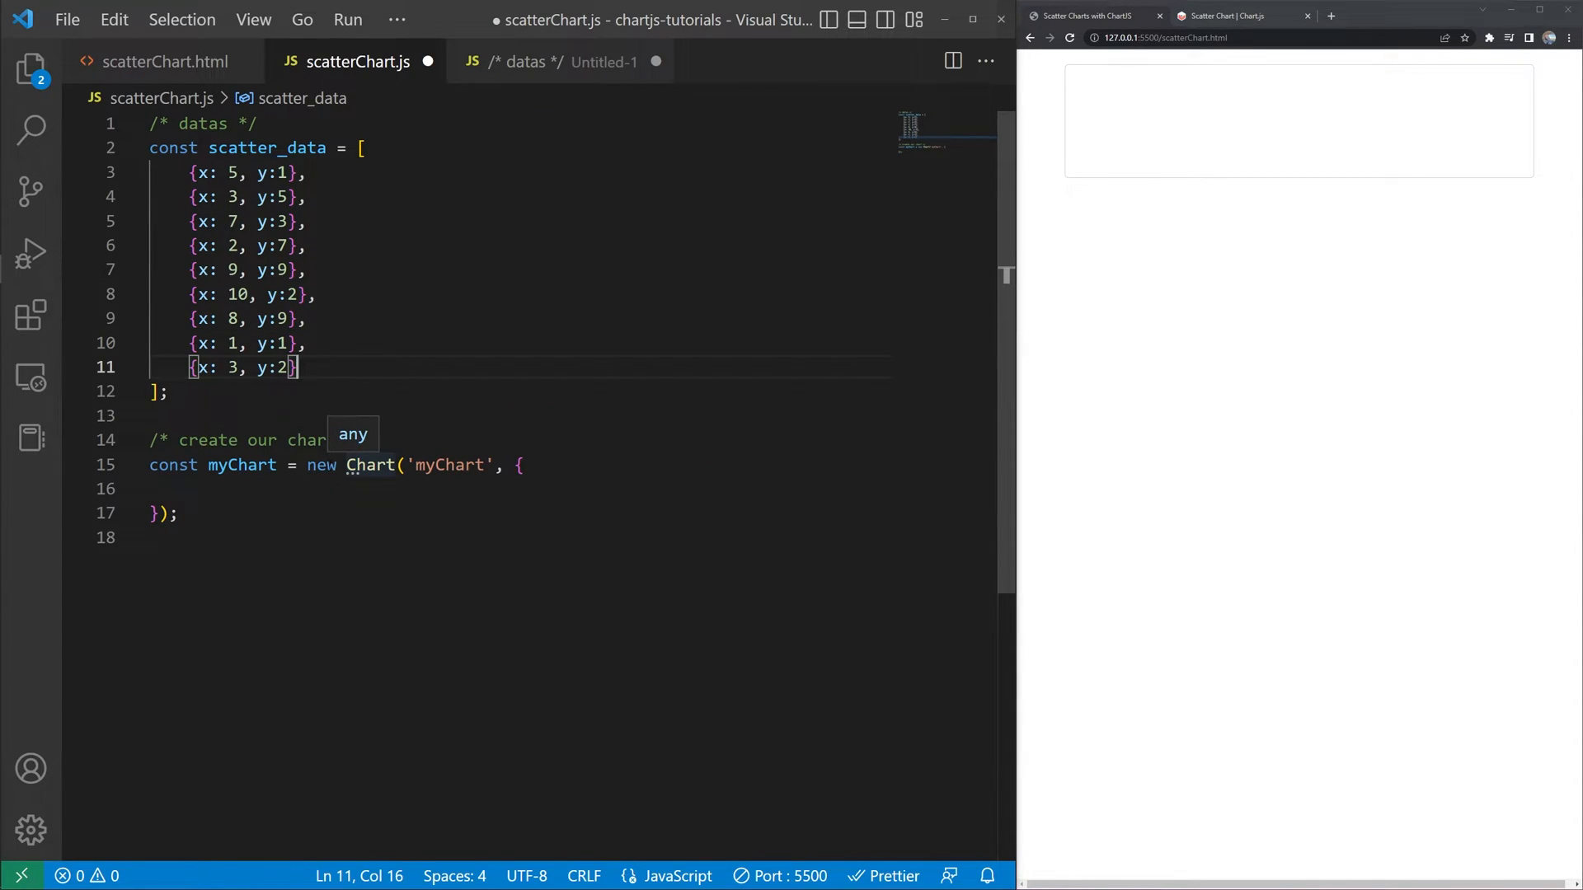
double_click(443, 465)
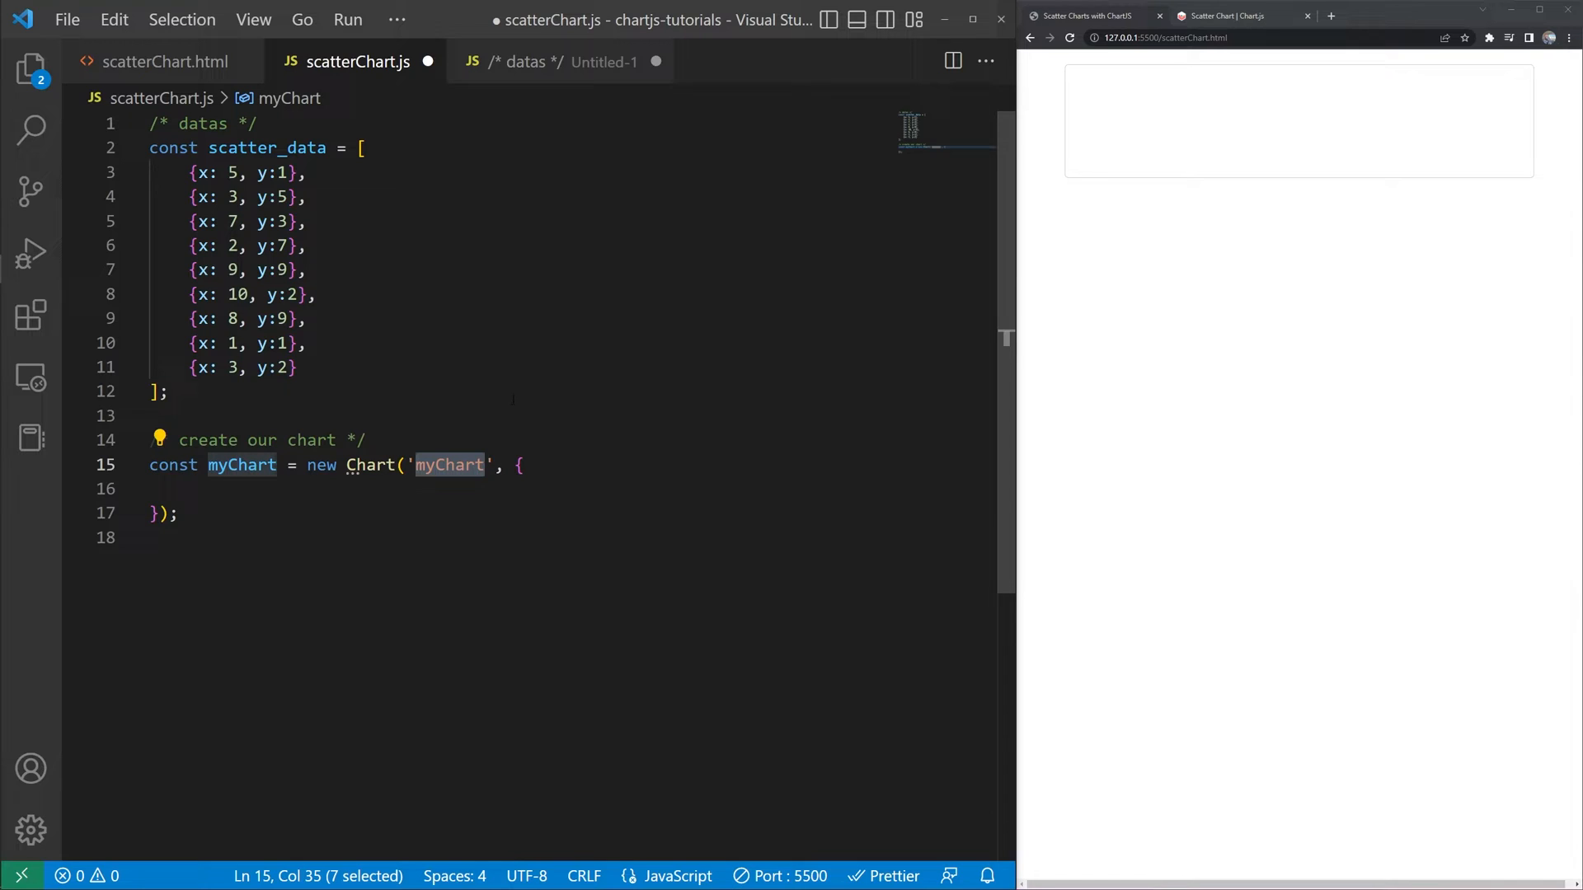
- Confirm the canvas id in scatterChart.html and return to fill the chart configuration
click(161, 60)
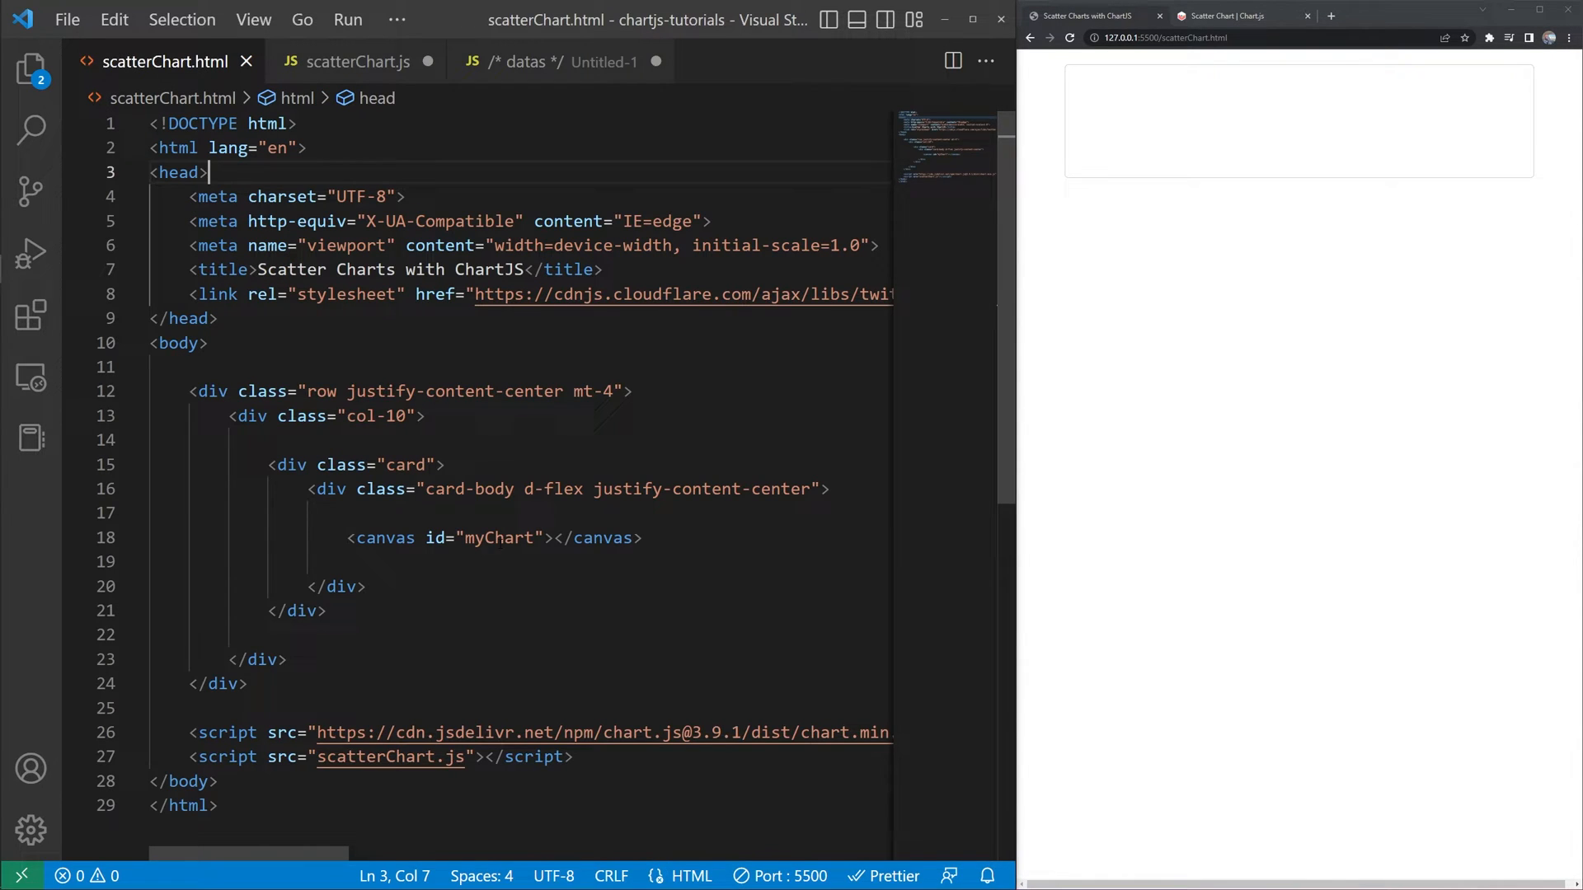
double_click(500, 538)
key(ctrl+Tab)
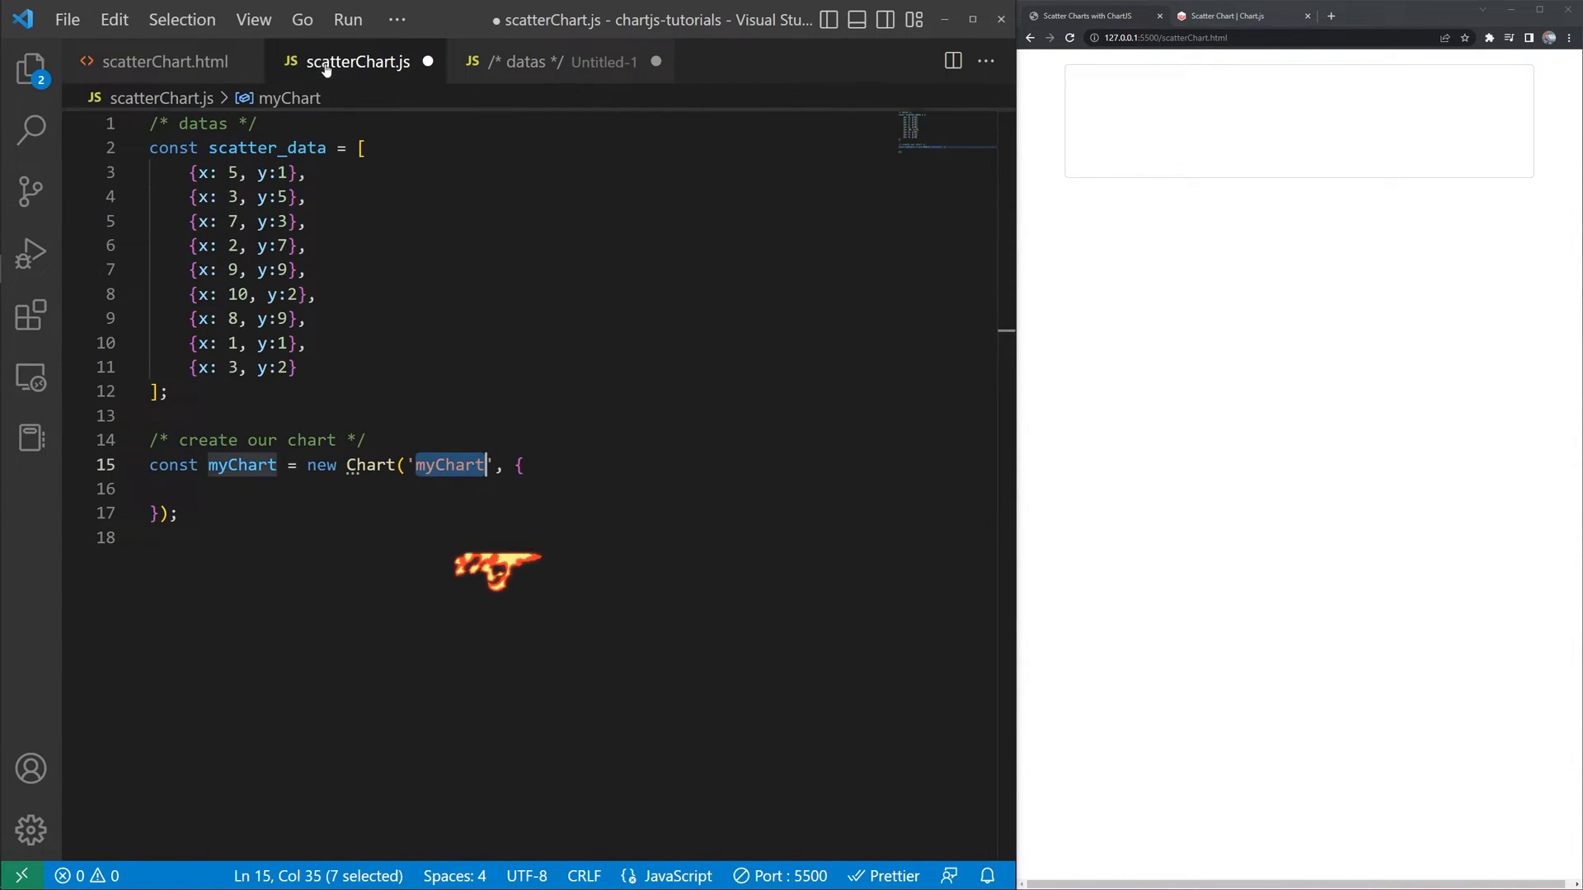
click(587, 479)
text(type: 'scatter',)
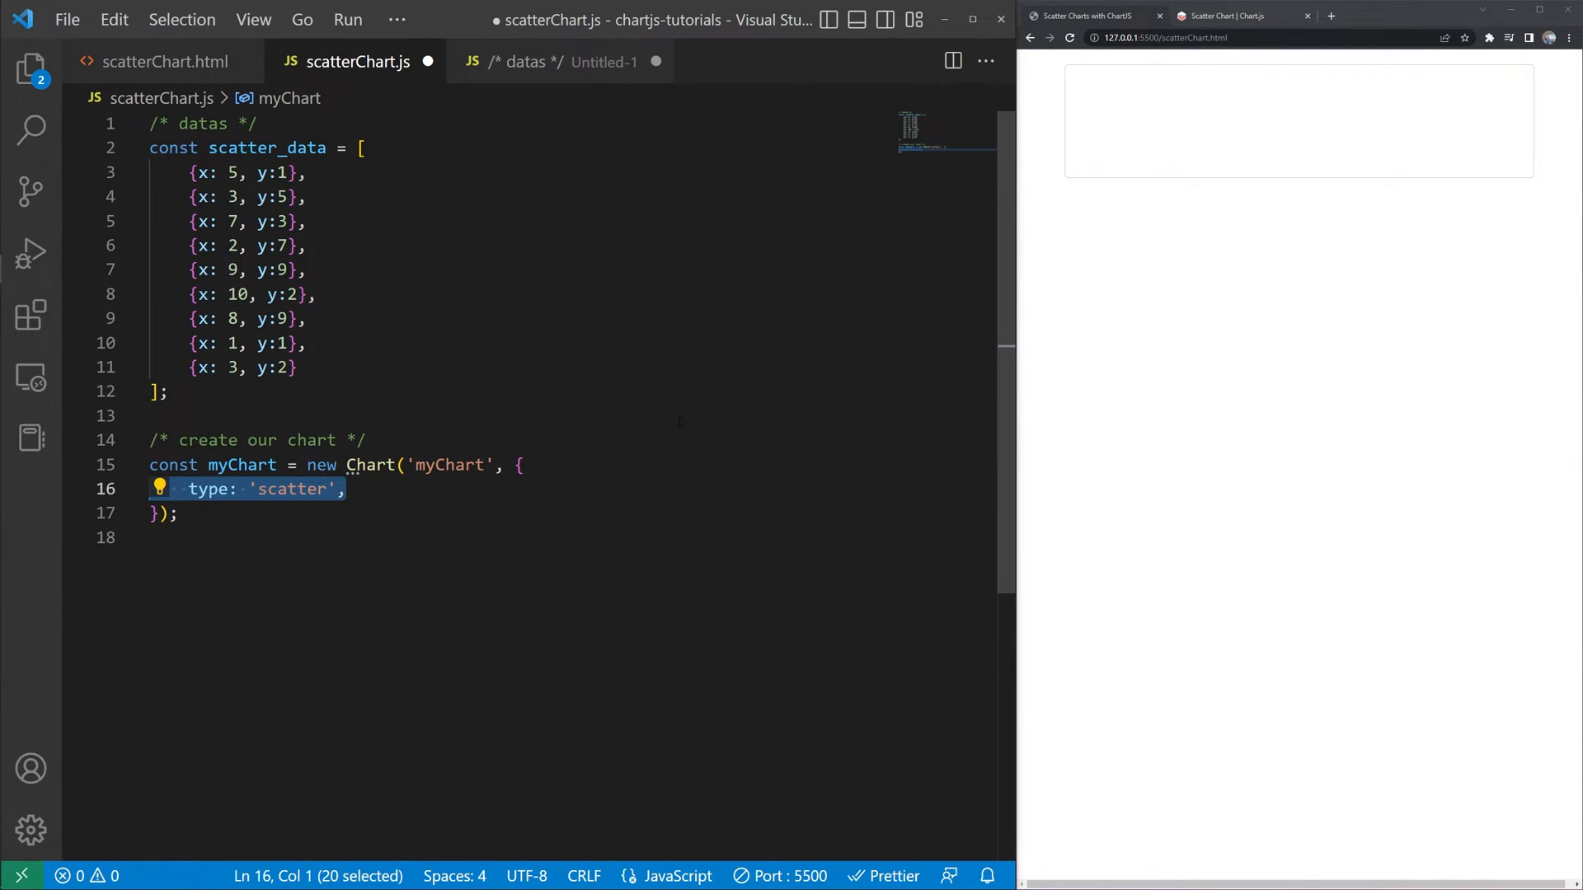
text(     data: {     },)
- Add datasets with Dataset 1 plotting scatter_data in backgroundColor rgb(255, 99, 132)
key(Left)
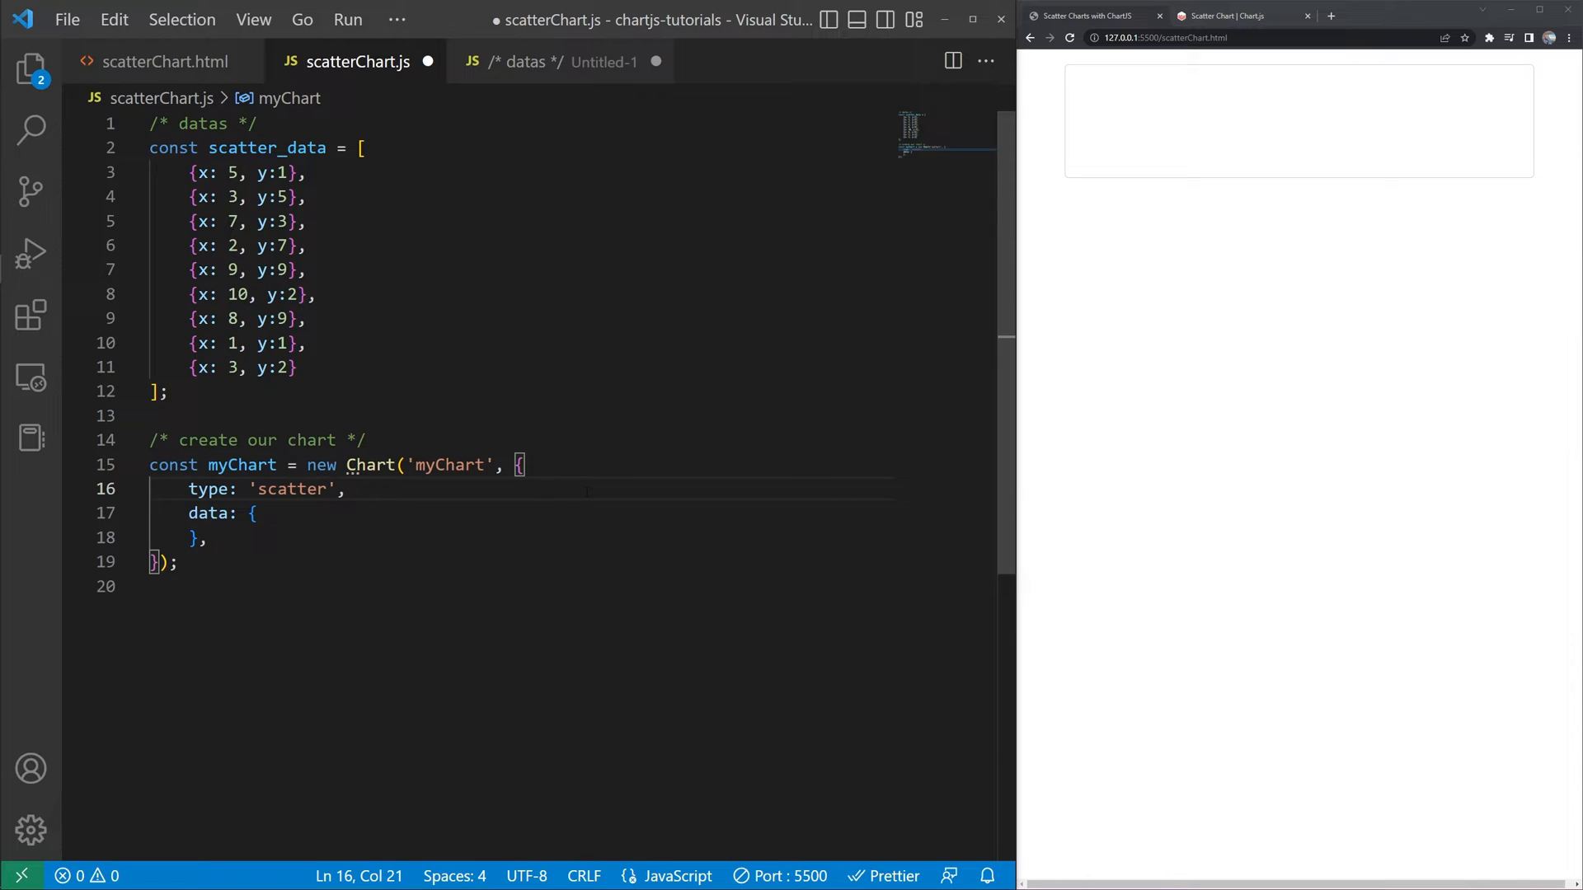
key(Down)
text(datasets: [         ])
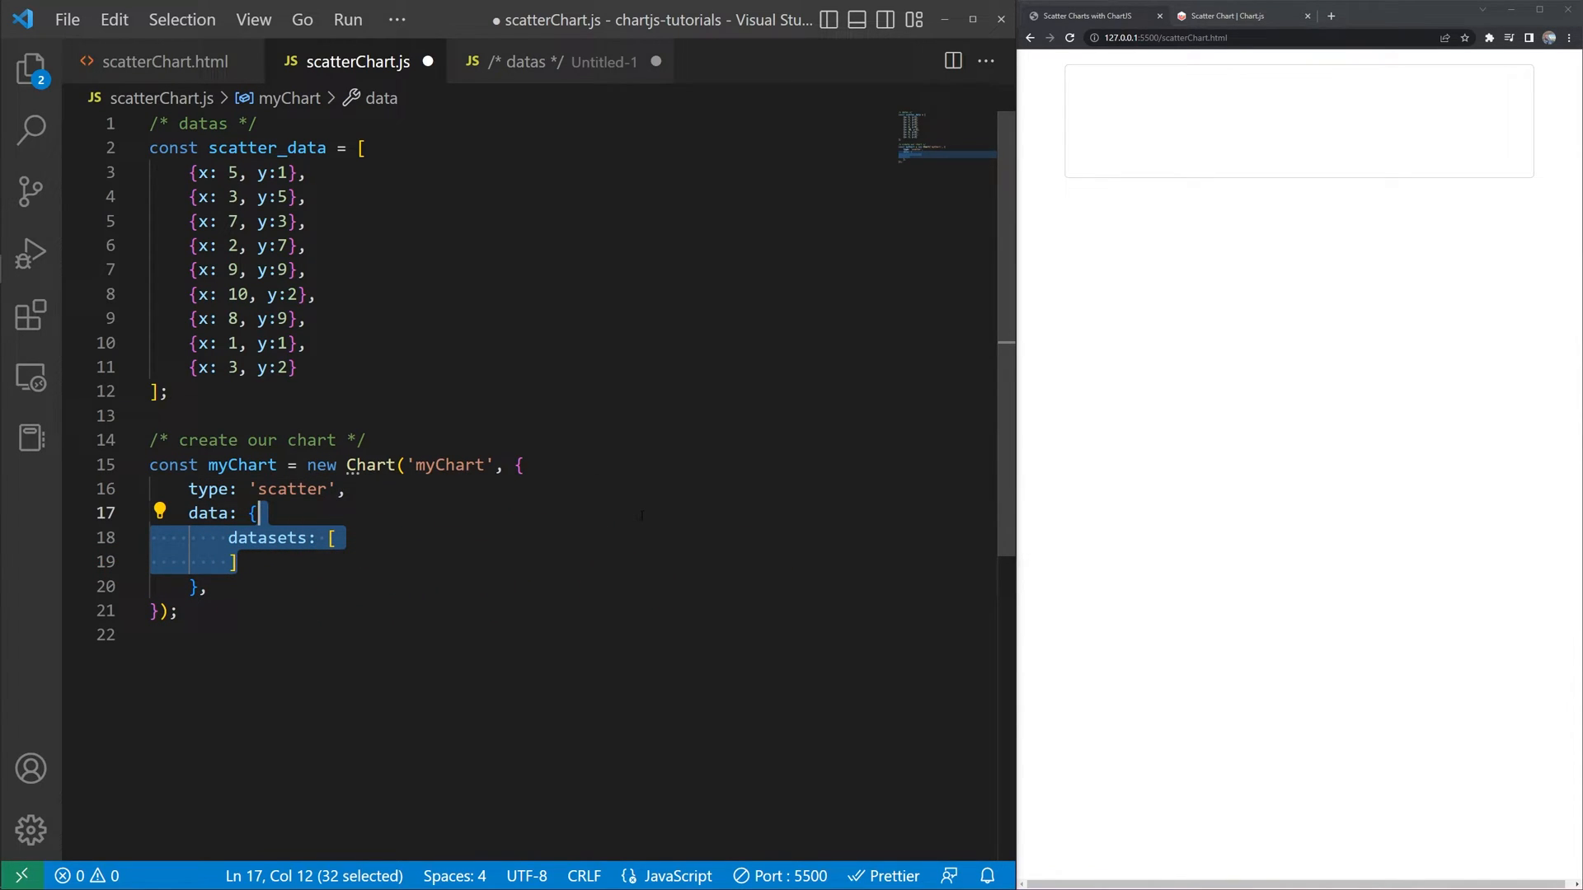
key(Left)
key(Down)
text({             },)
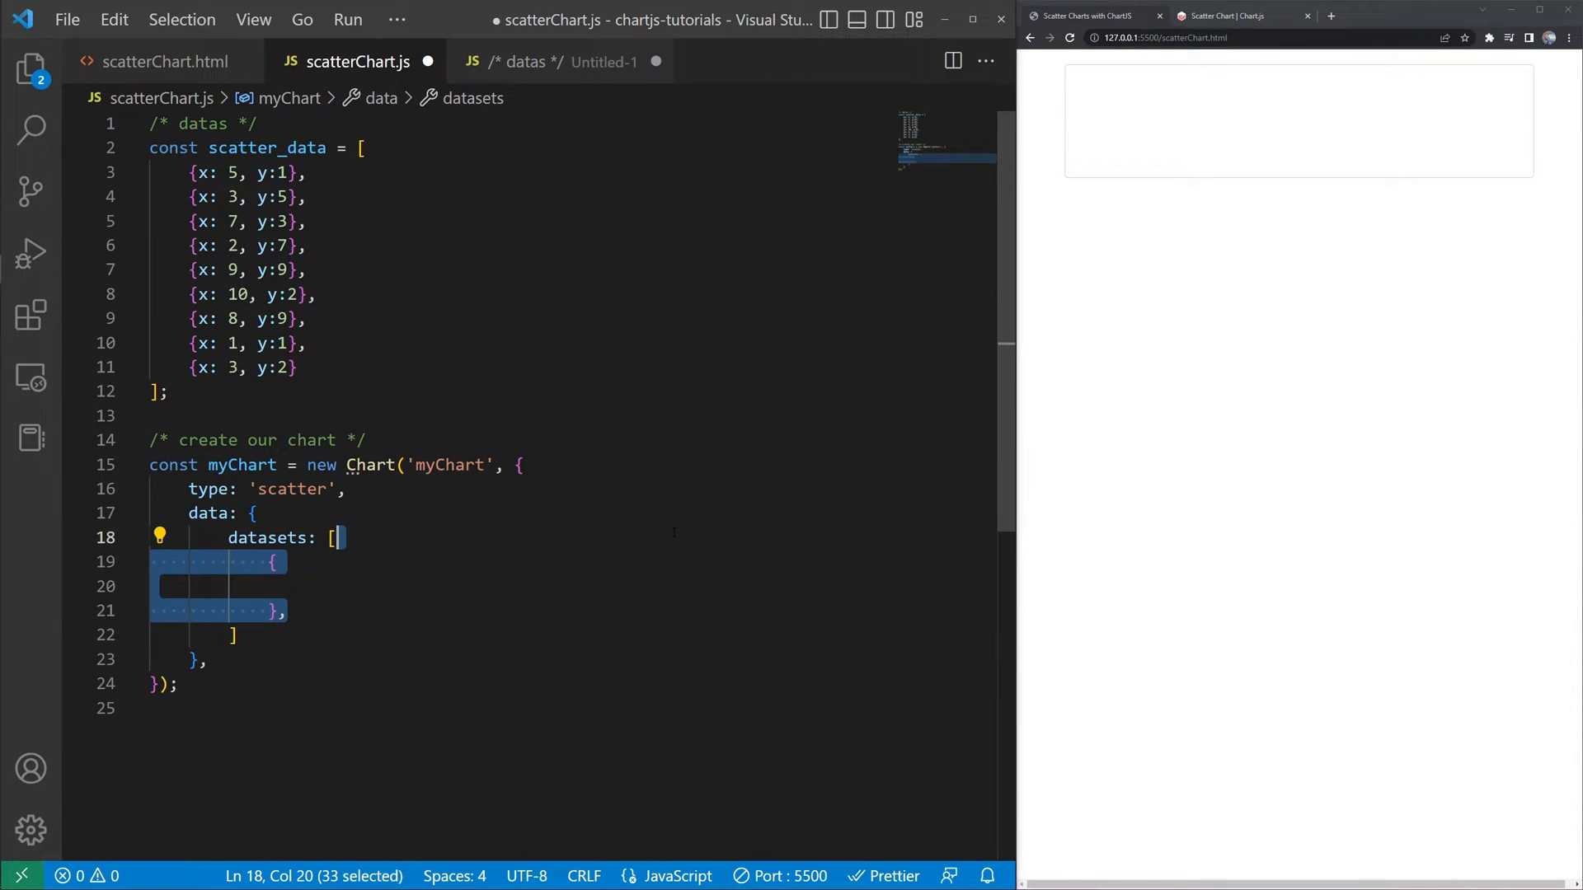
key(Left)
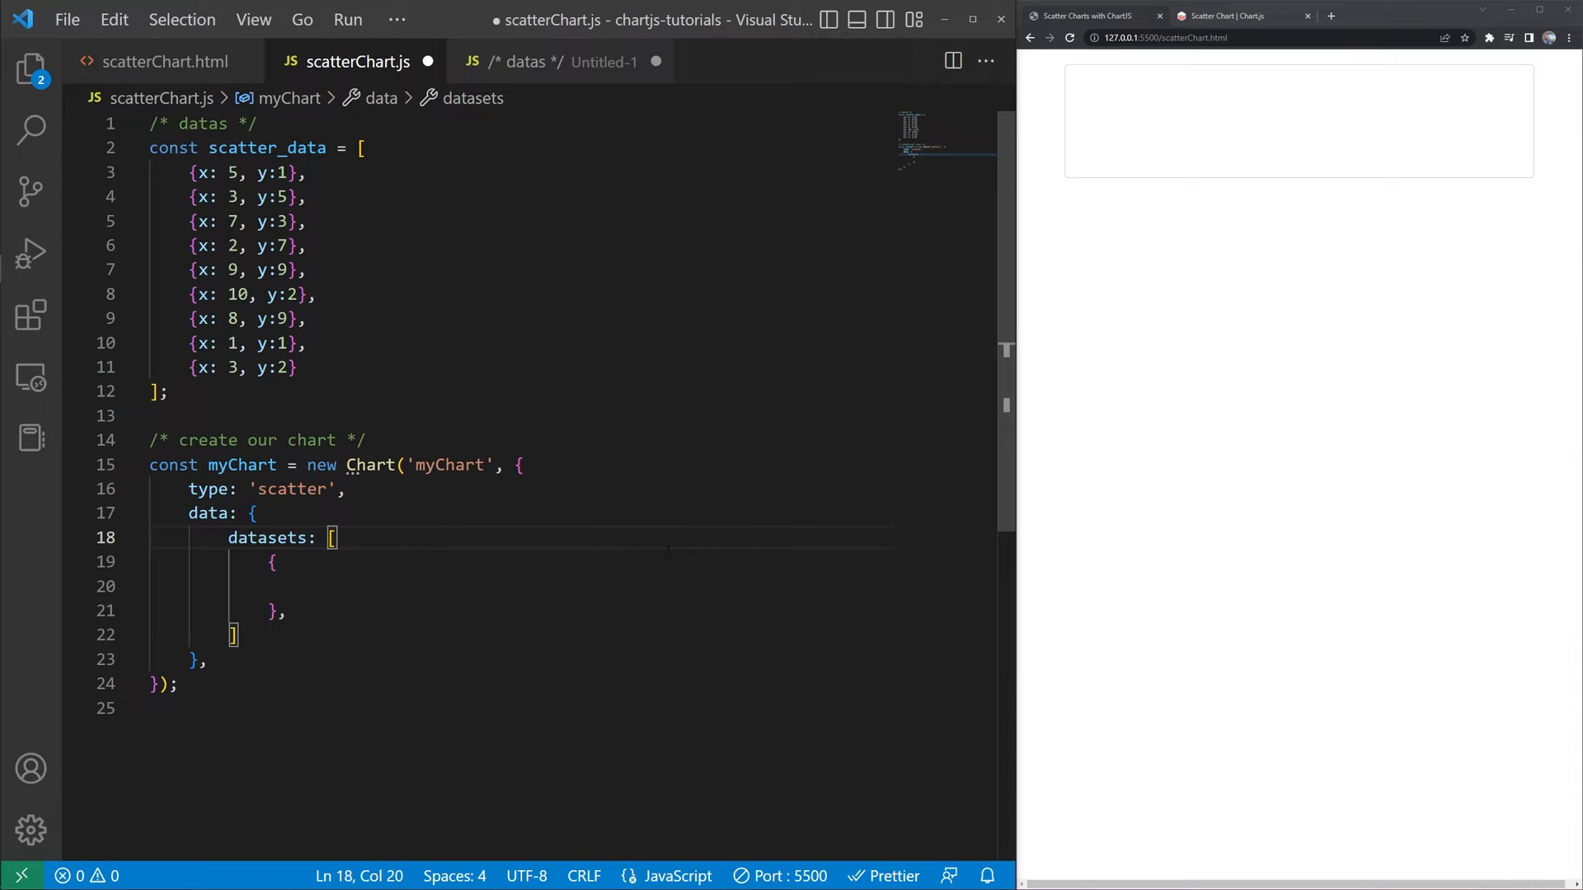
text(label: 'Dataset 1',)
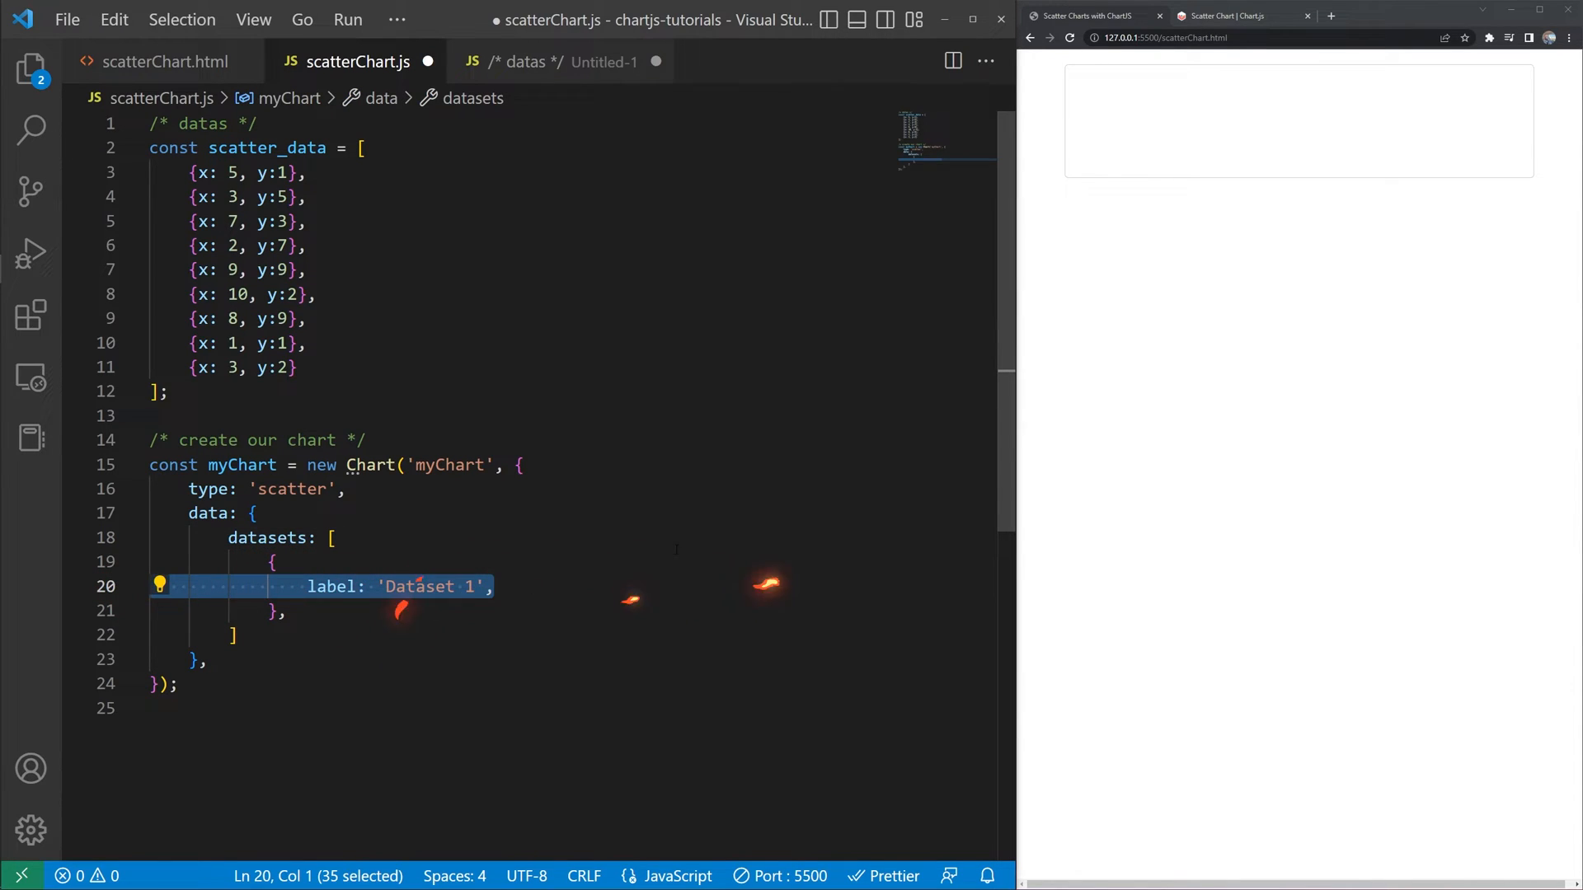
key(Left)
text(data: scatter_data,)
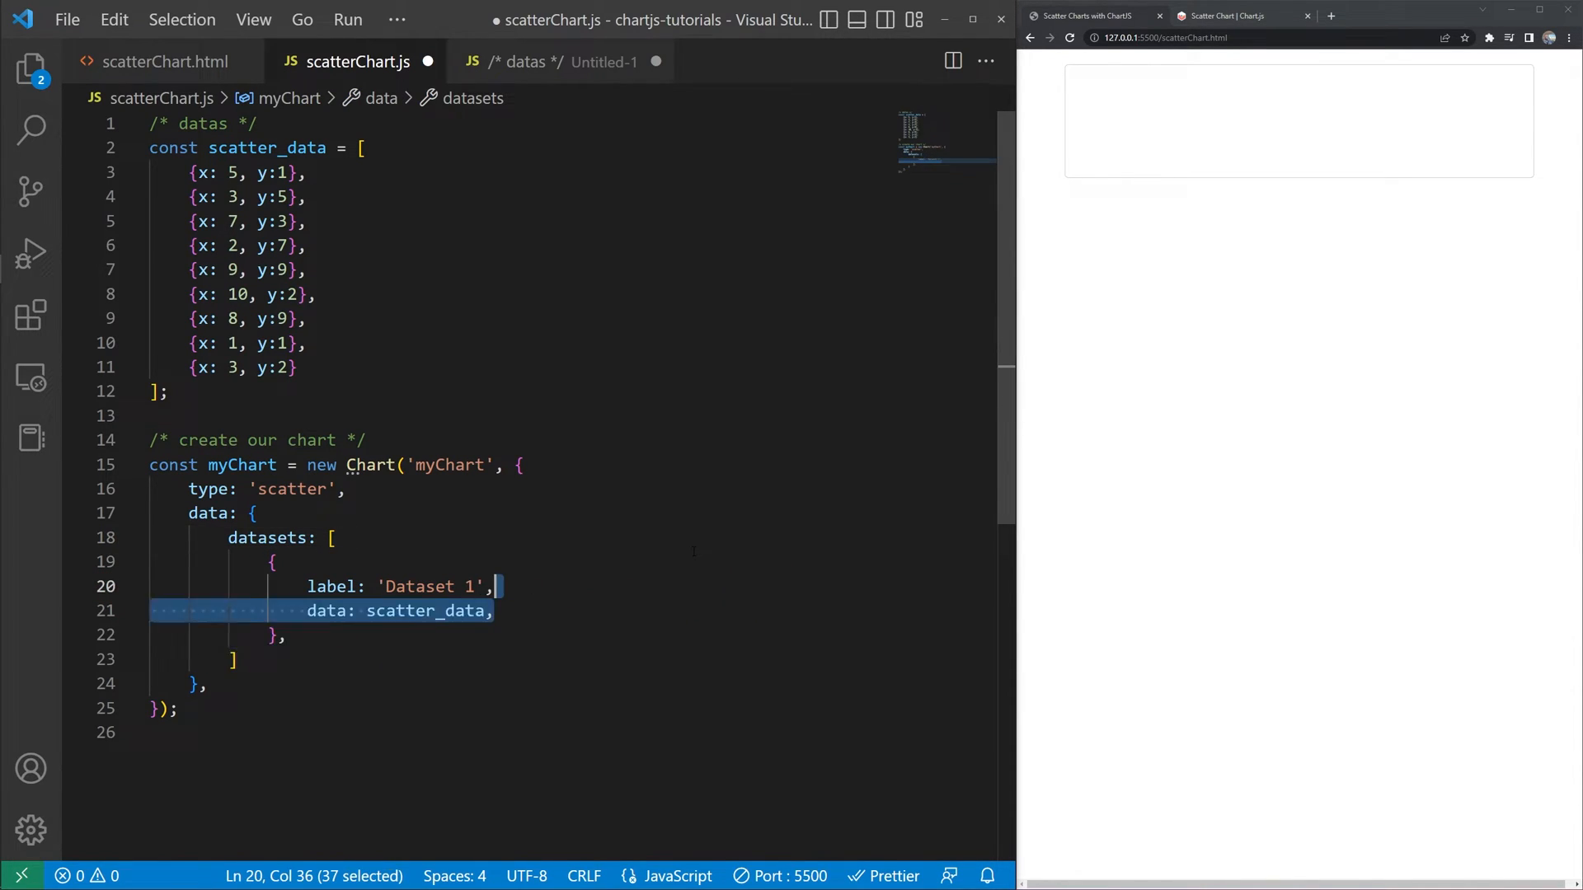
click(694, 552)
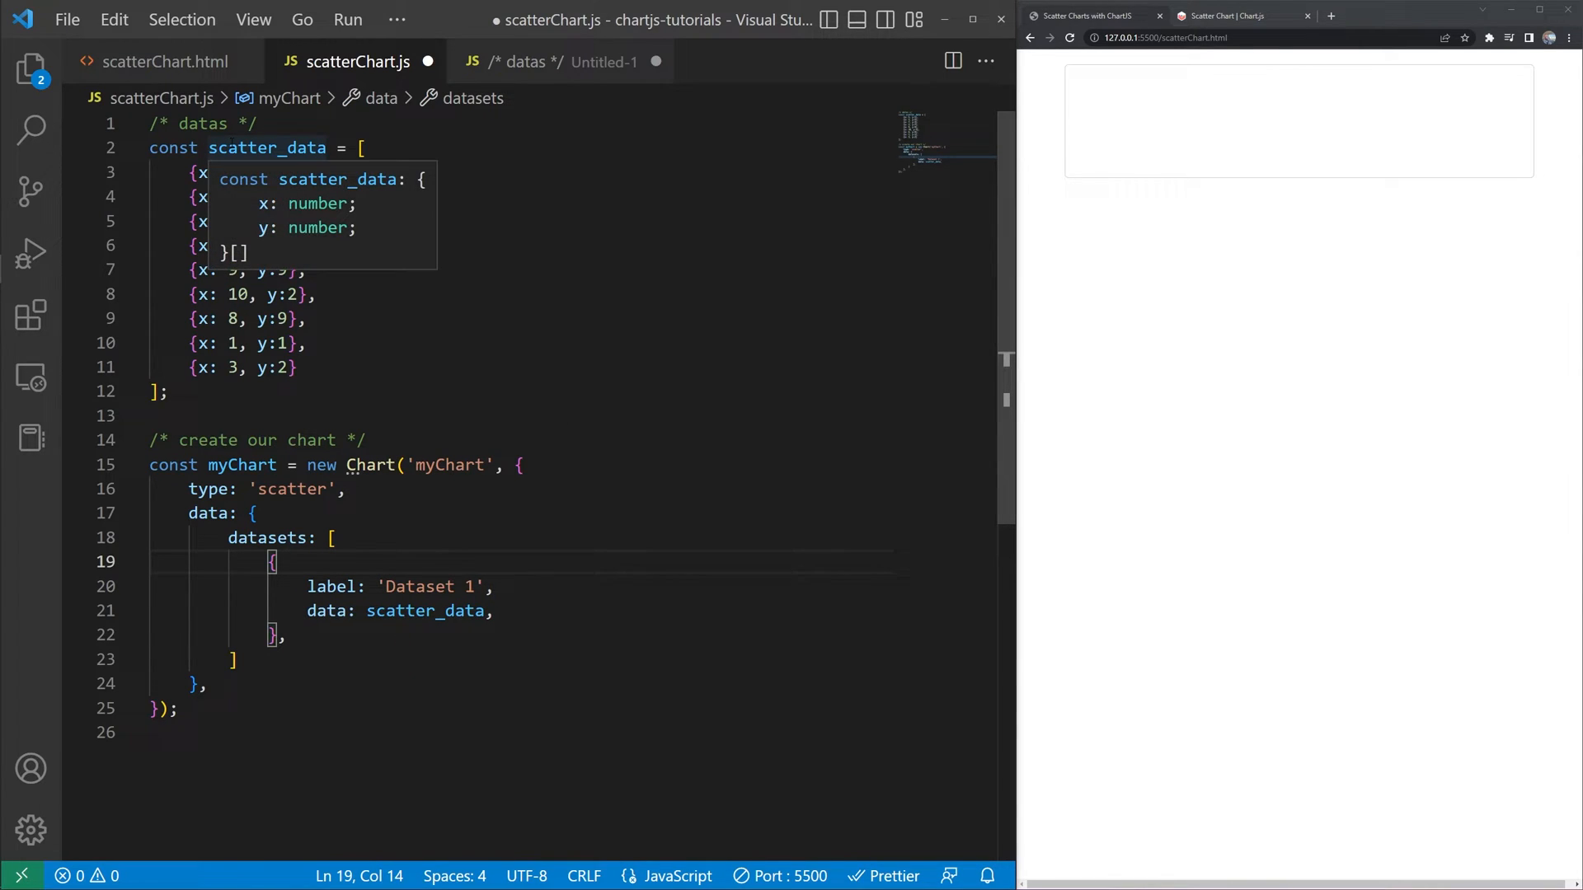
click(709, 441)
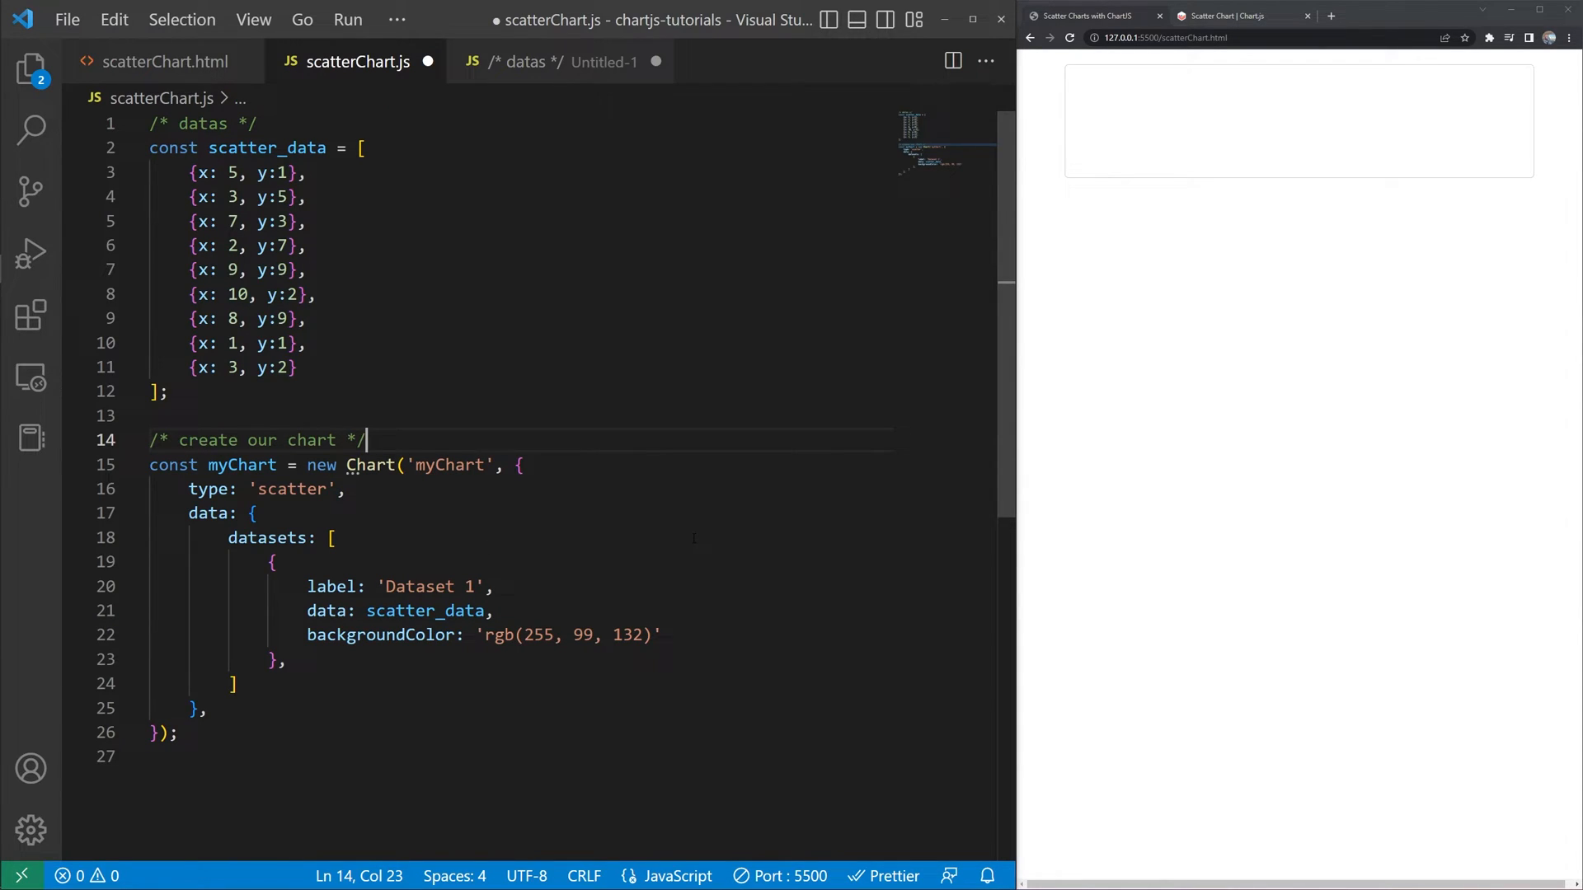
- Save the script so the pink scatter points render, and resize the editor/browser split
key(ctrl+s)
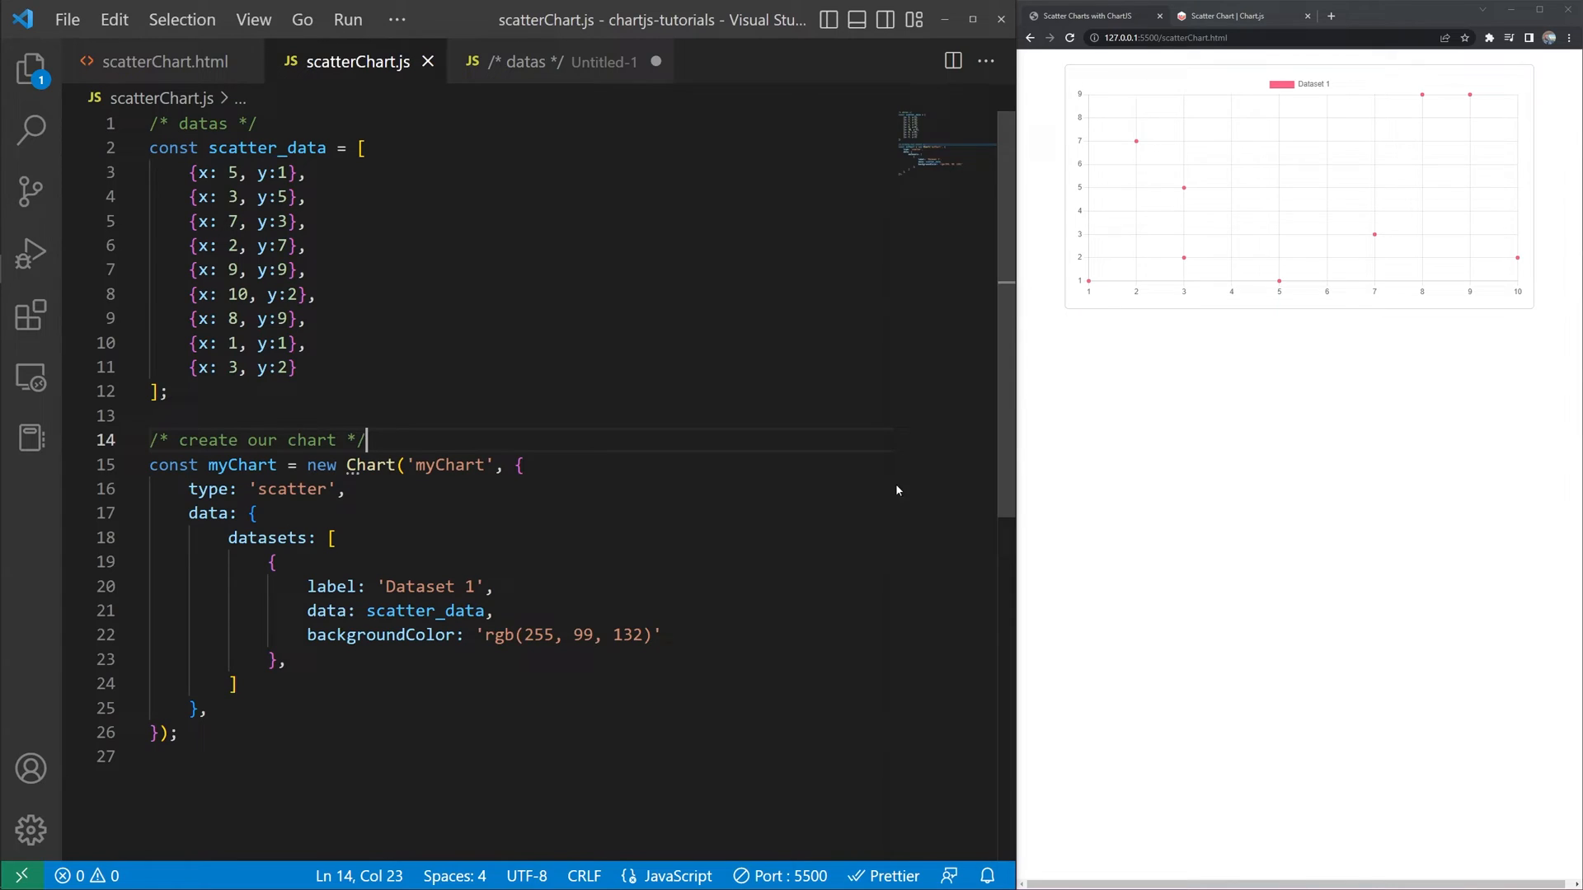
drag(1017, 495, 740, 495)
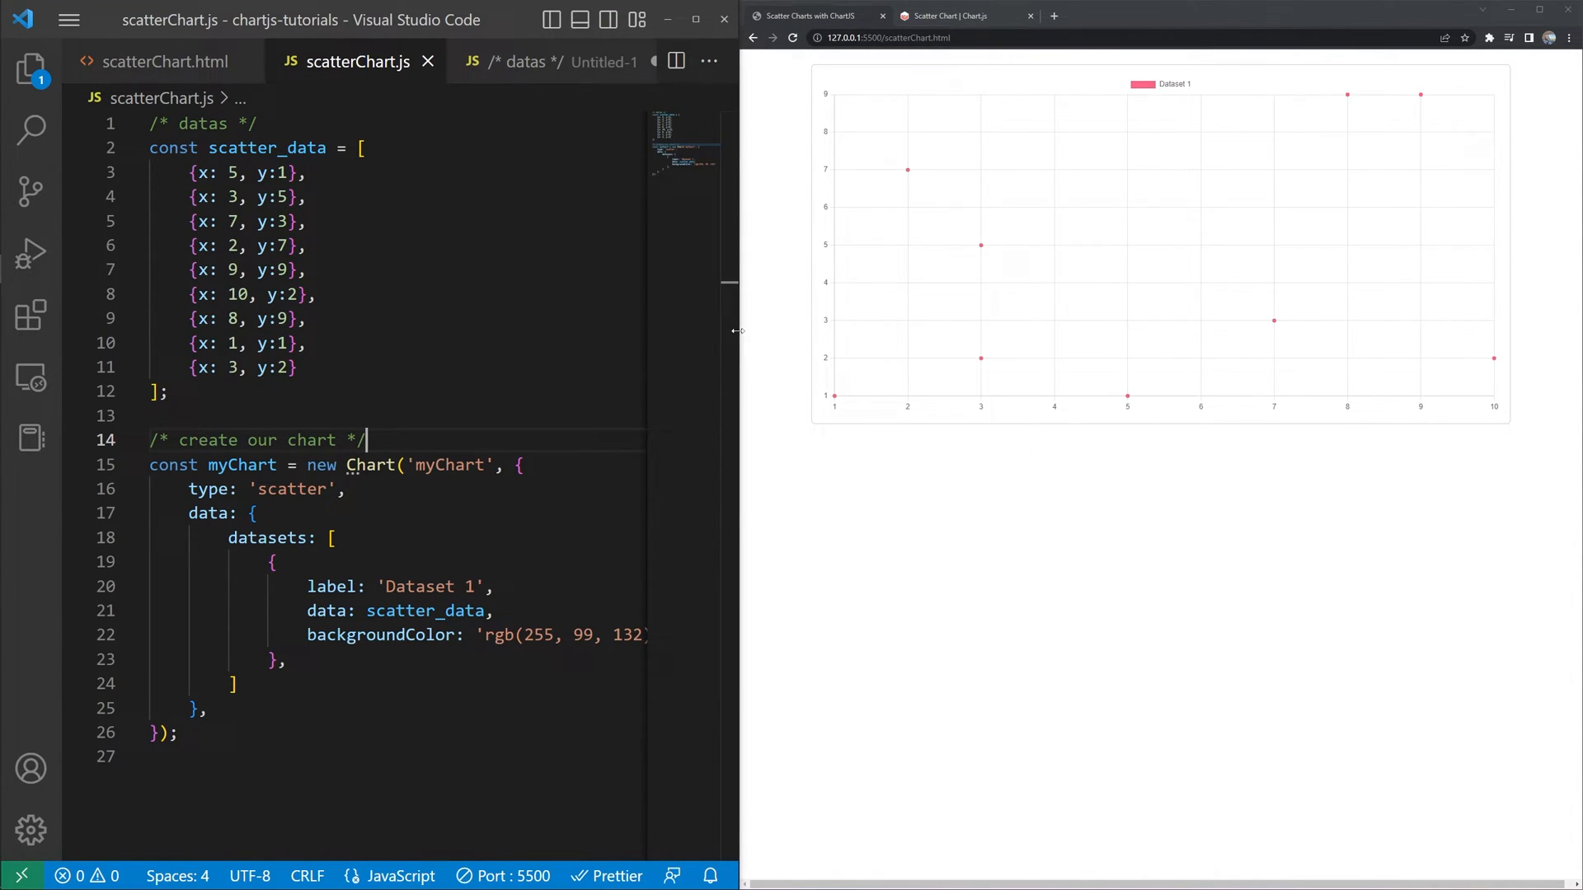
drag(737, 330, 956, 323)
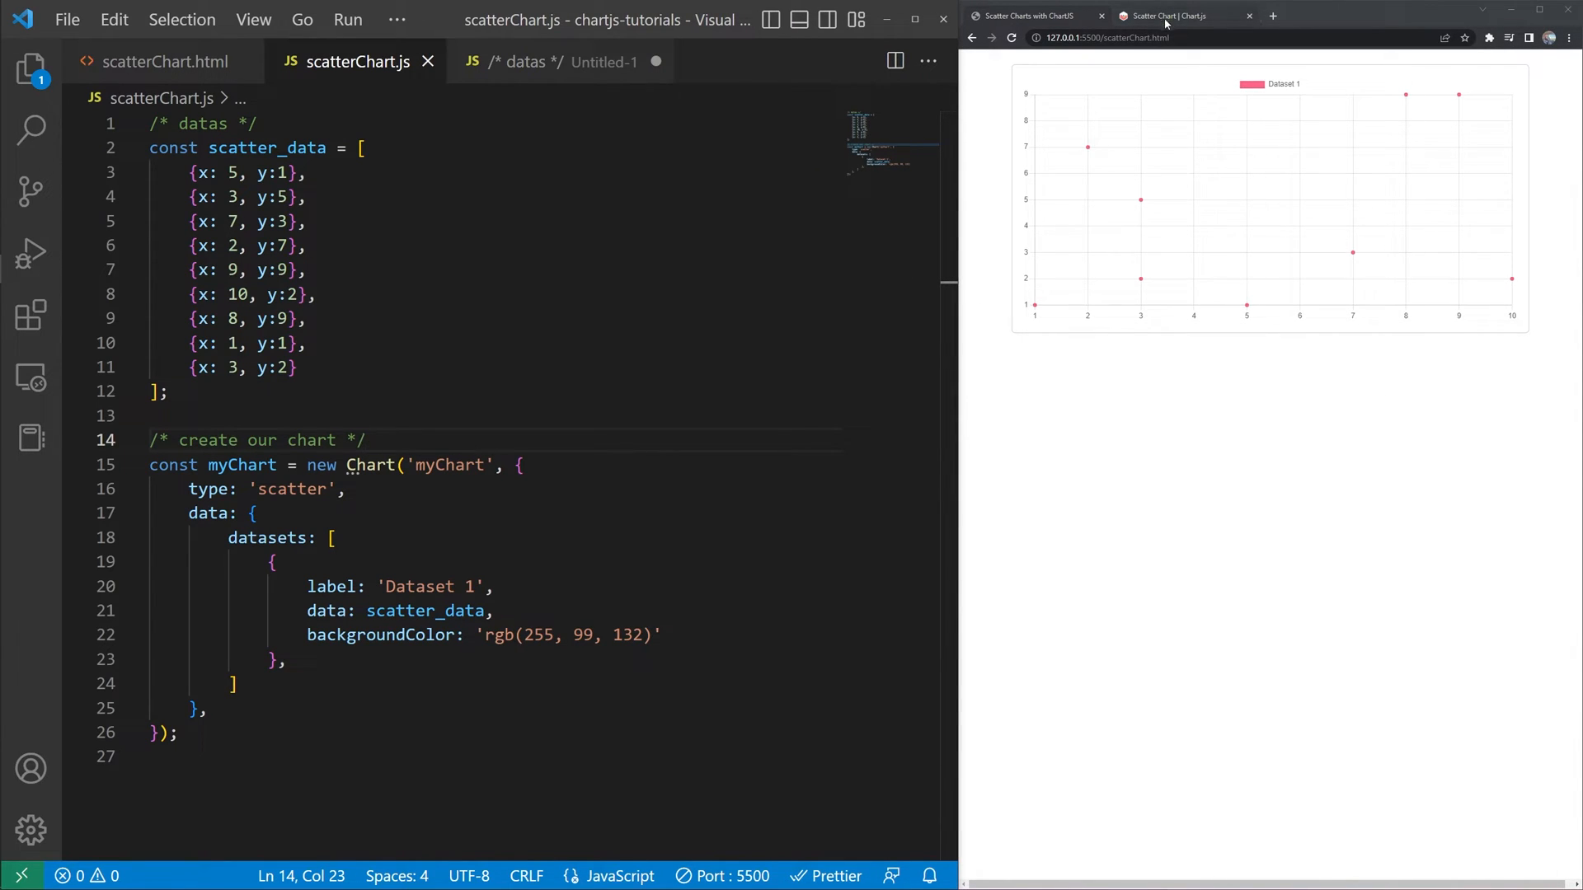
- Bring up the Chart.js point elements configuration reference
key(ctrl+Tab)
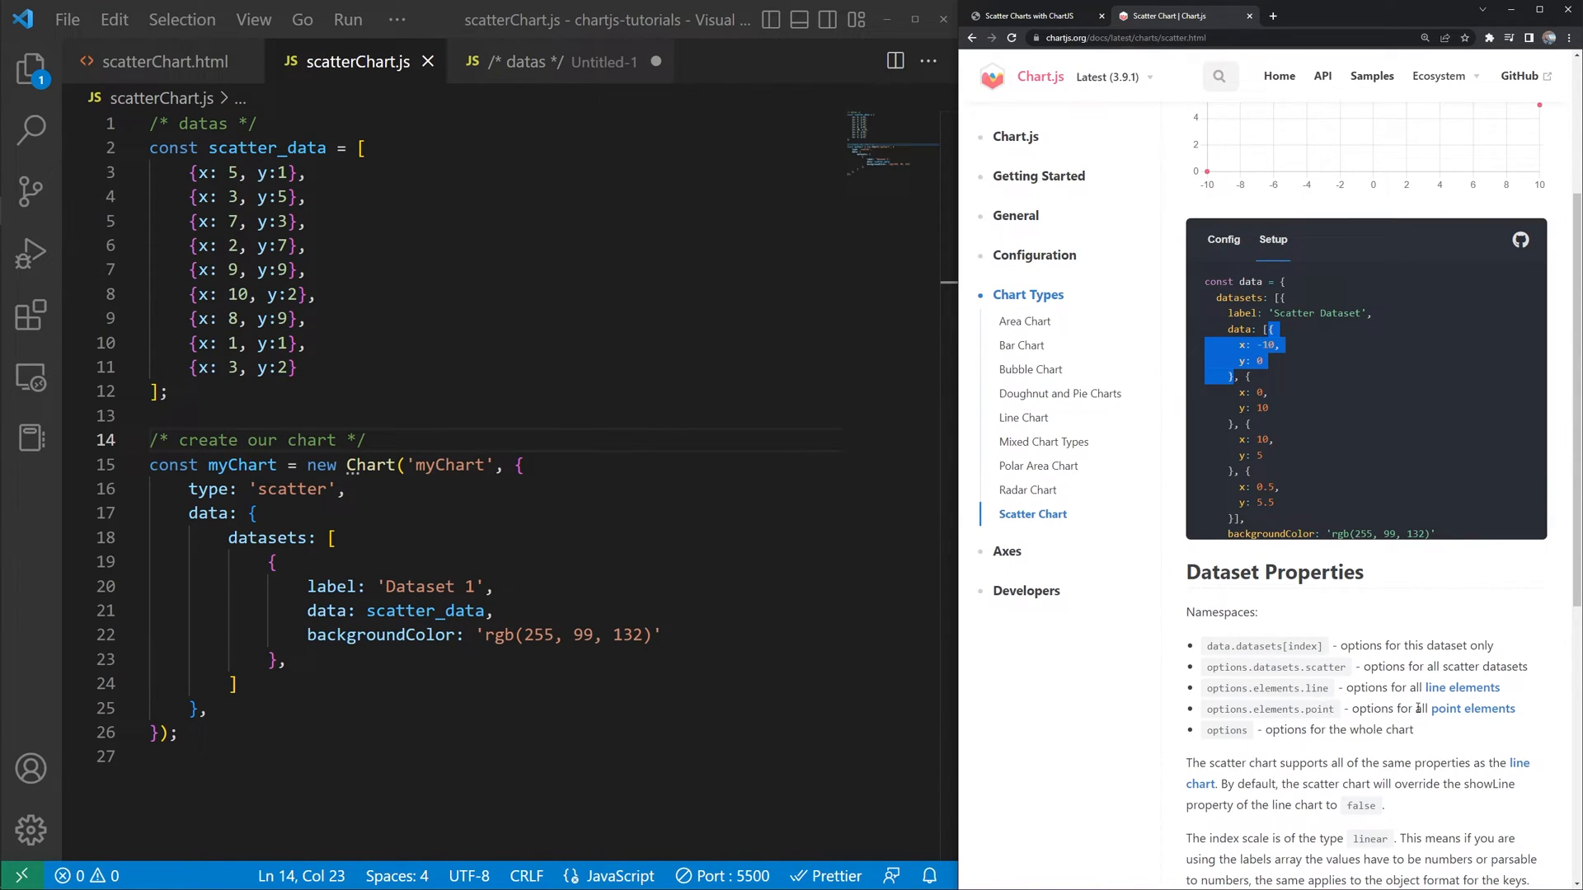
click(1472, 709)
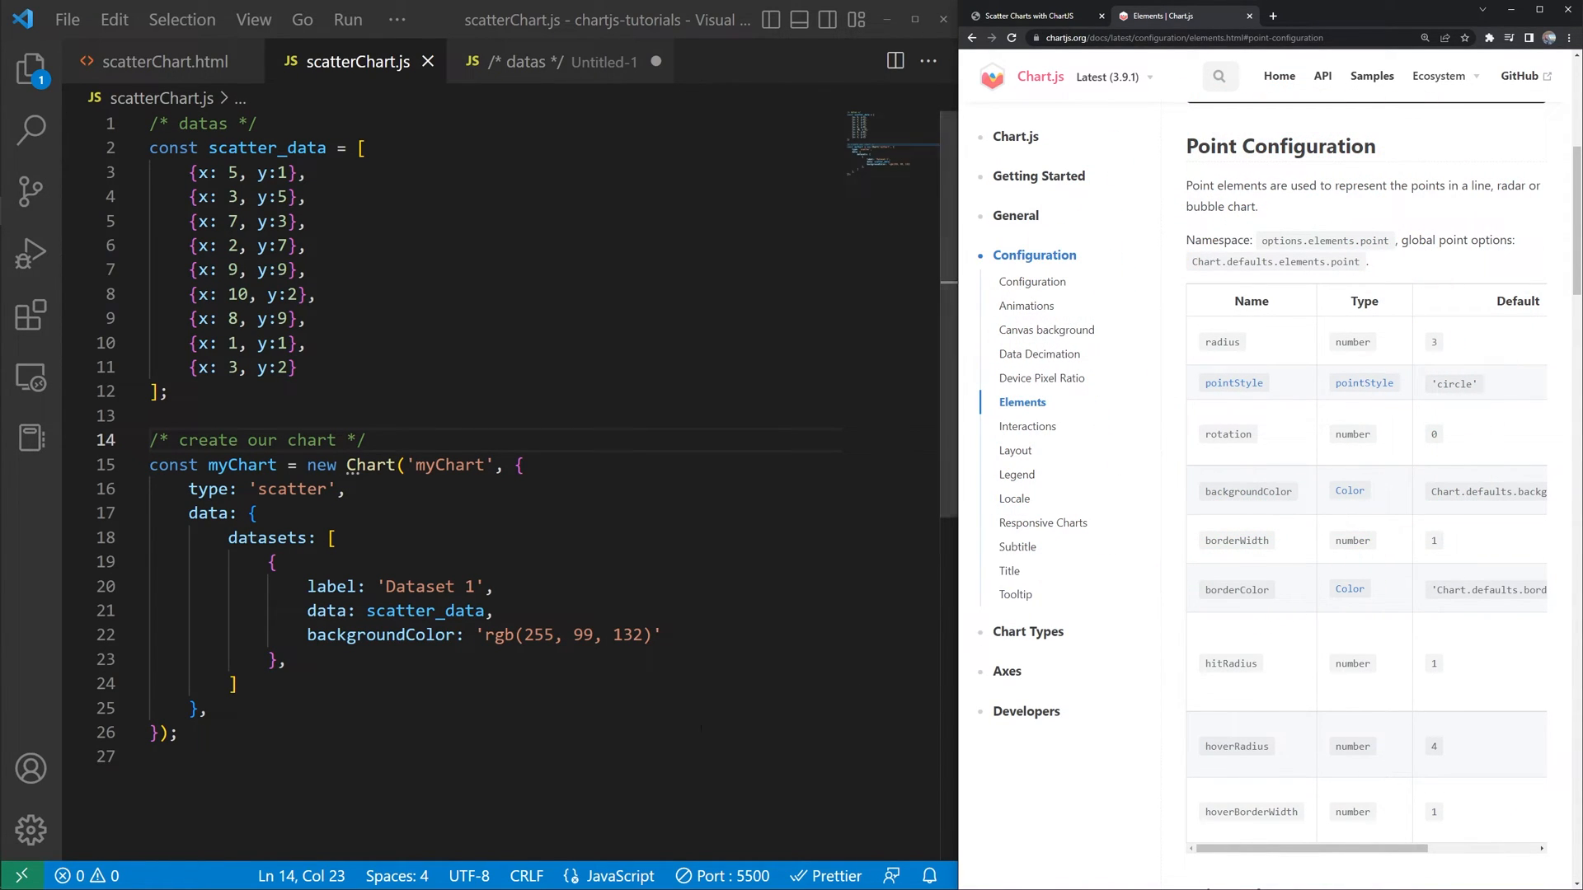
- Give Dataset 1 radius: 10, save and check the larger pink points in the browser
click(677, 633)
text(,)
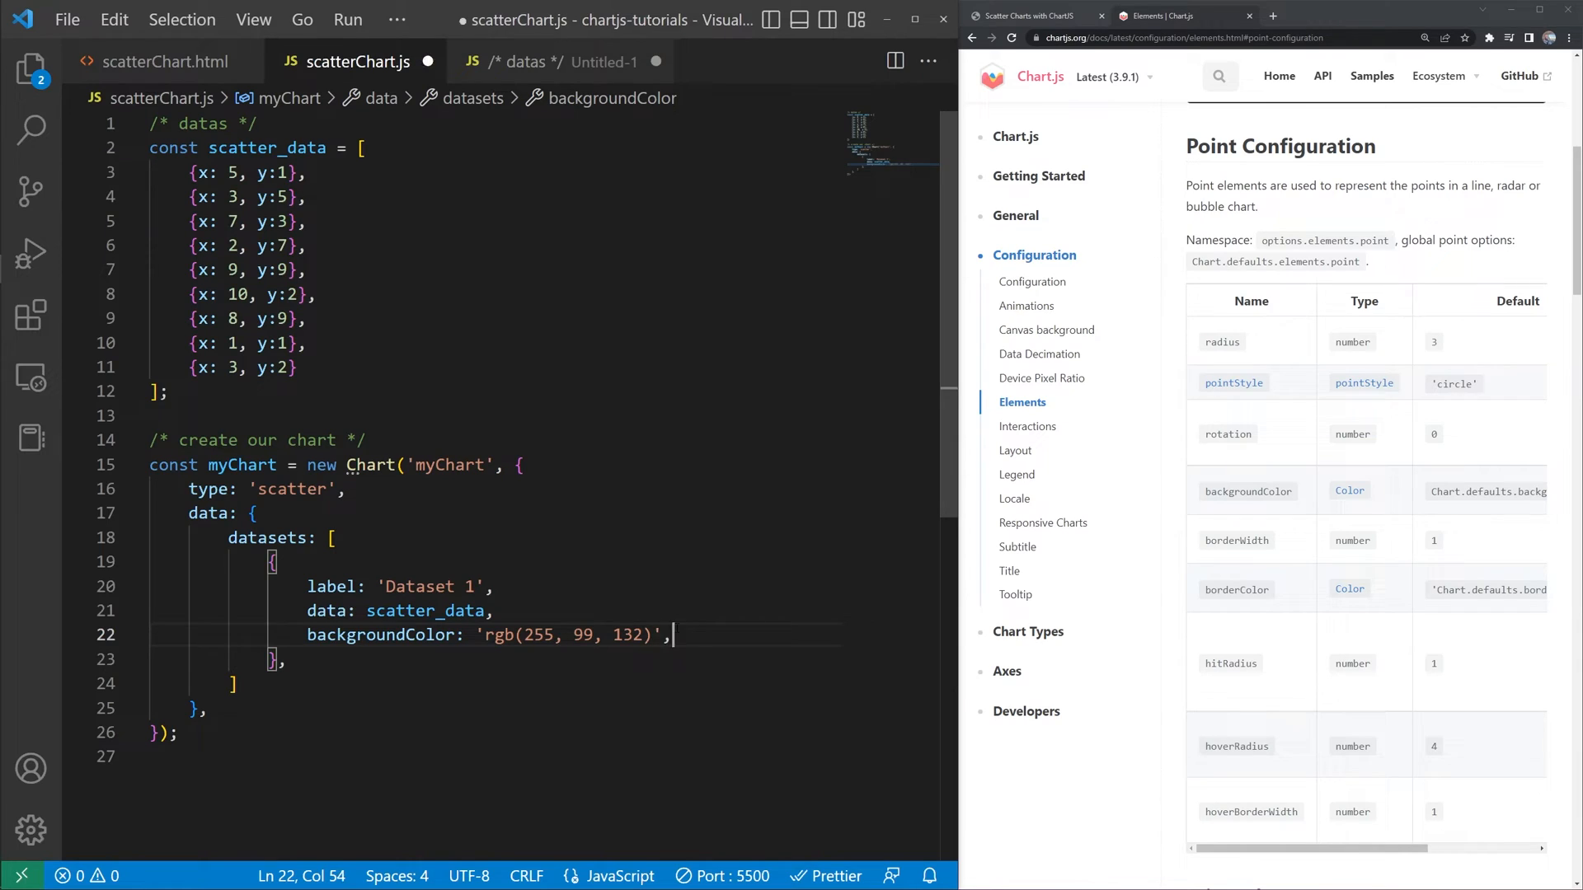
key(Return)
text(radius: )
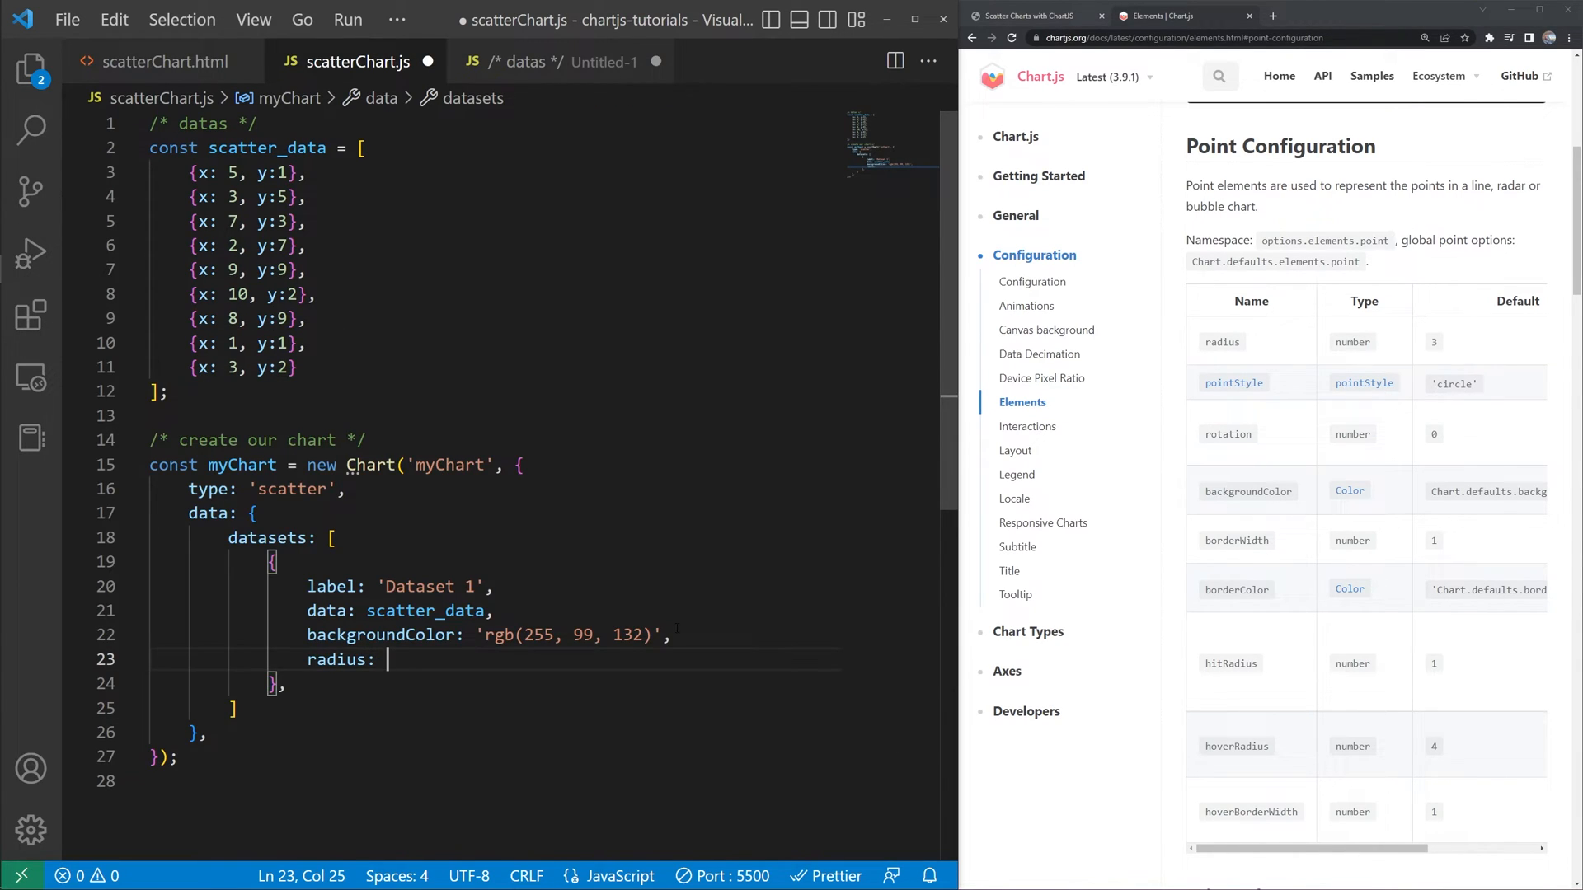
text(10)
key(ctrl+s)
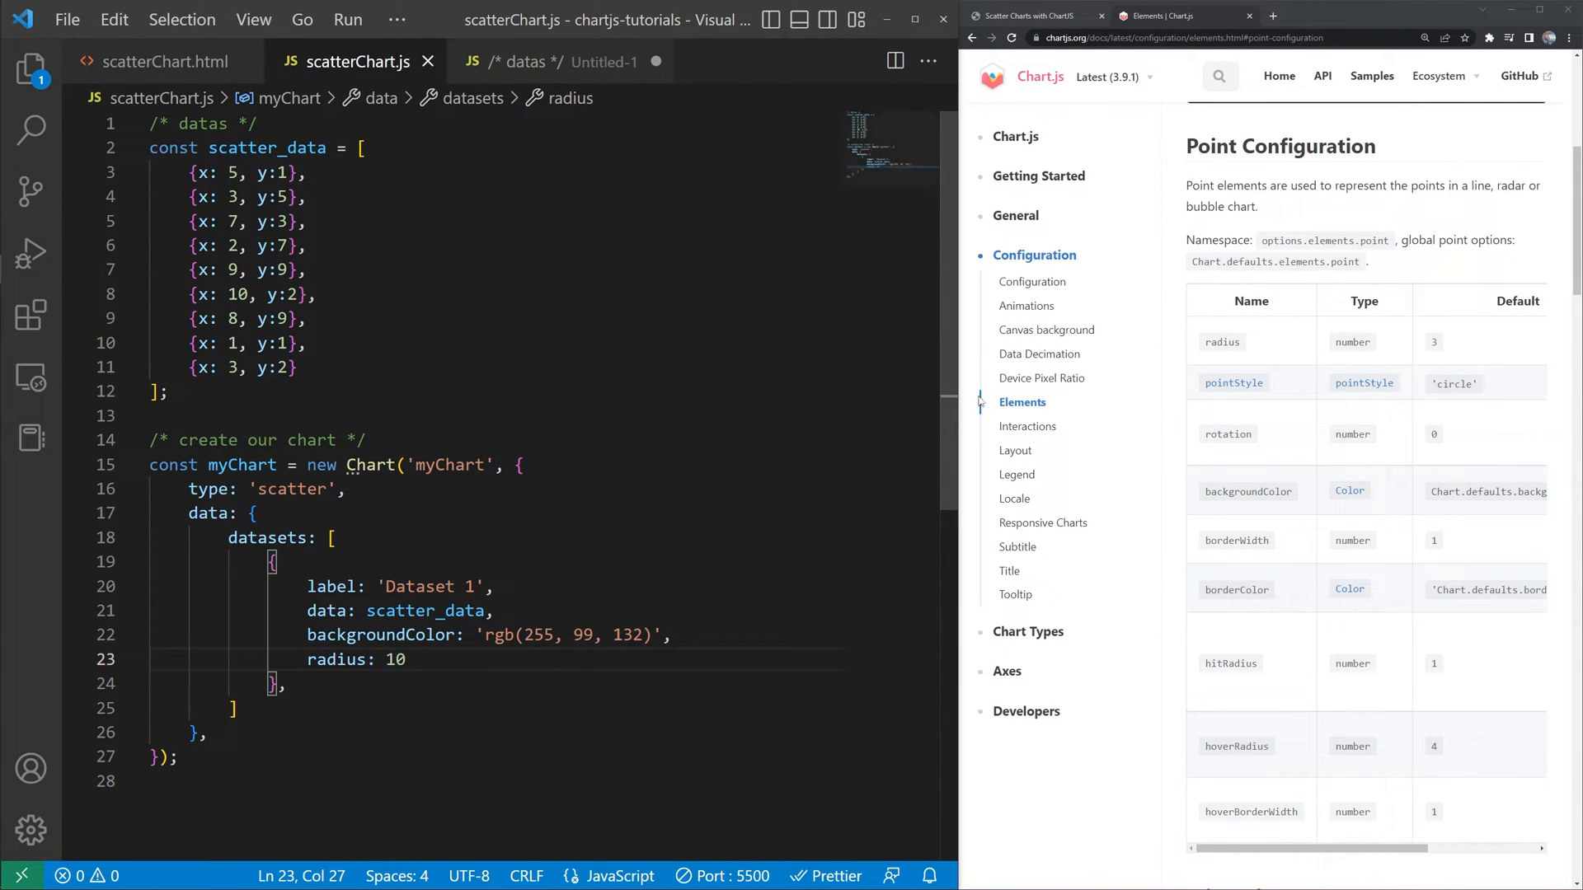
click(1029, 14)
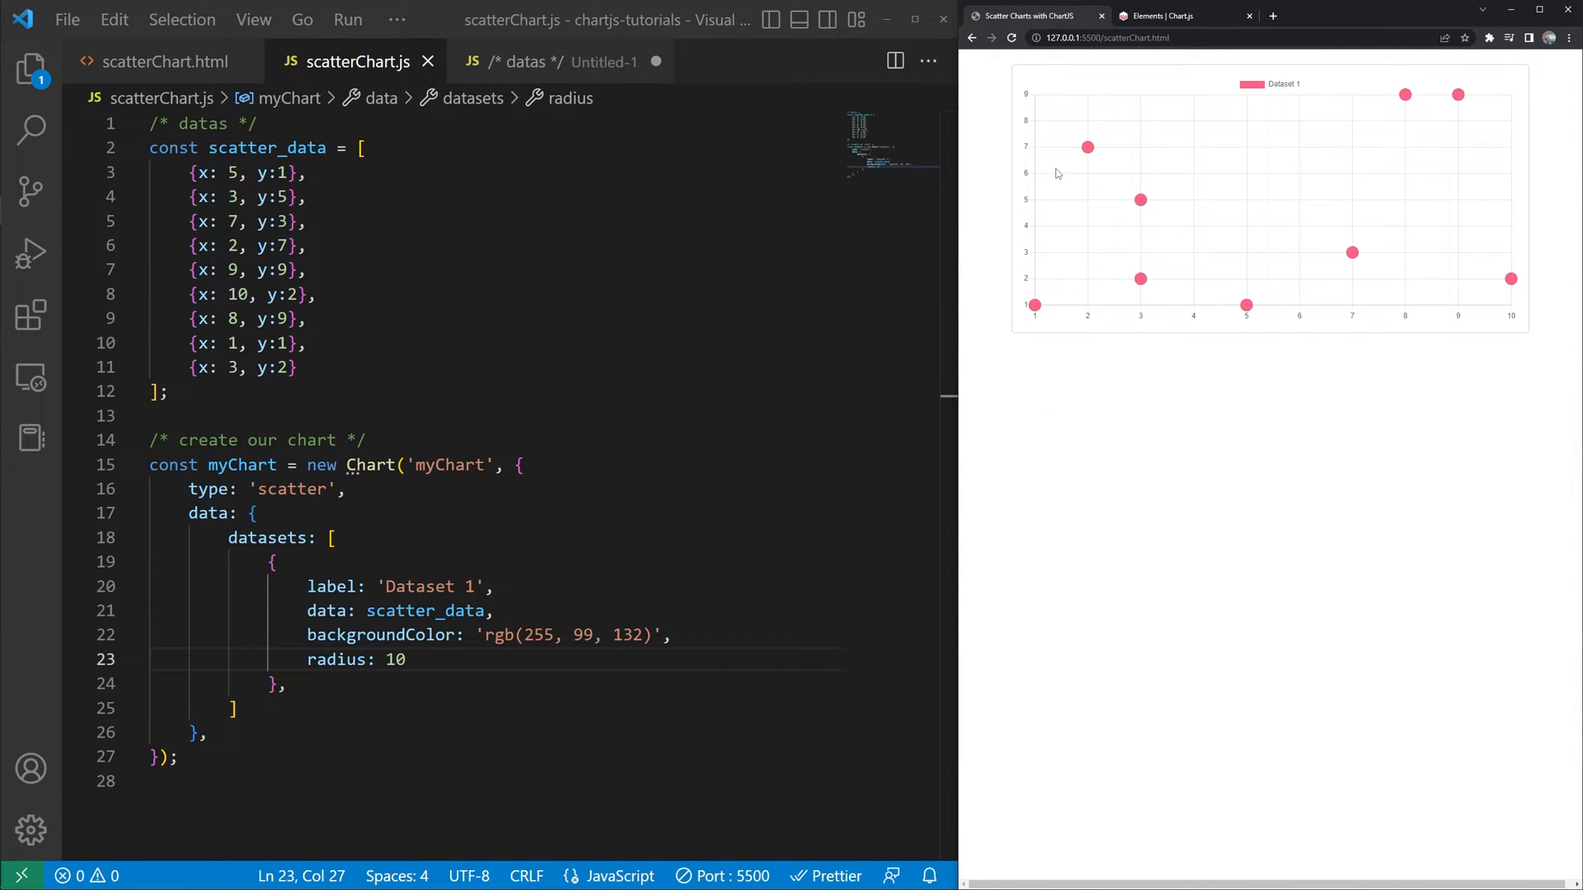
- Make room after the first data array for a second one
click(495, 586)
click(265, 392)
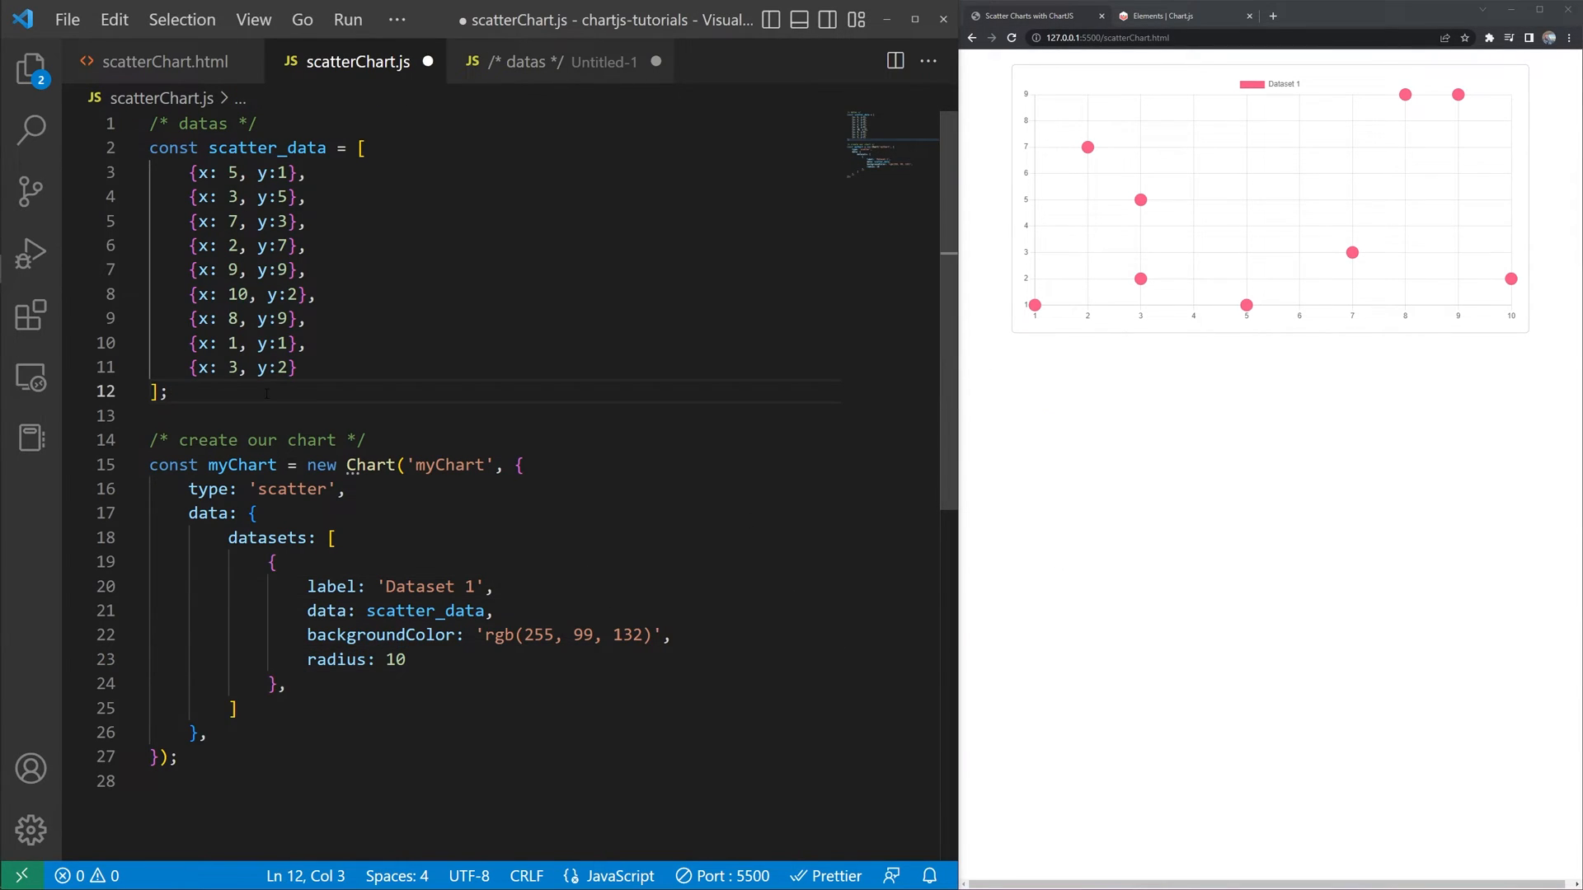
key(Return)
key(Return)
- Paste a second nine-point array named scatter_data2
text(const scatter_data2 = [     {x: 9, y:7},     {x: 5, y:2},     {x: 1, y:6},     {x: 8, y:3},     {x: 2, y:4},     {x: 1, y:8},     {x: 4, y:3},     {x: 8, y:6},     {x: 6, y:4} ];)
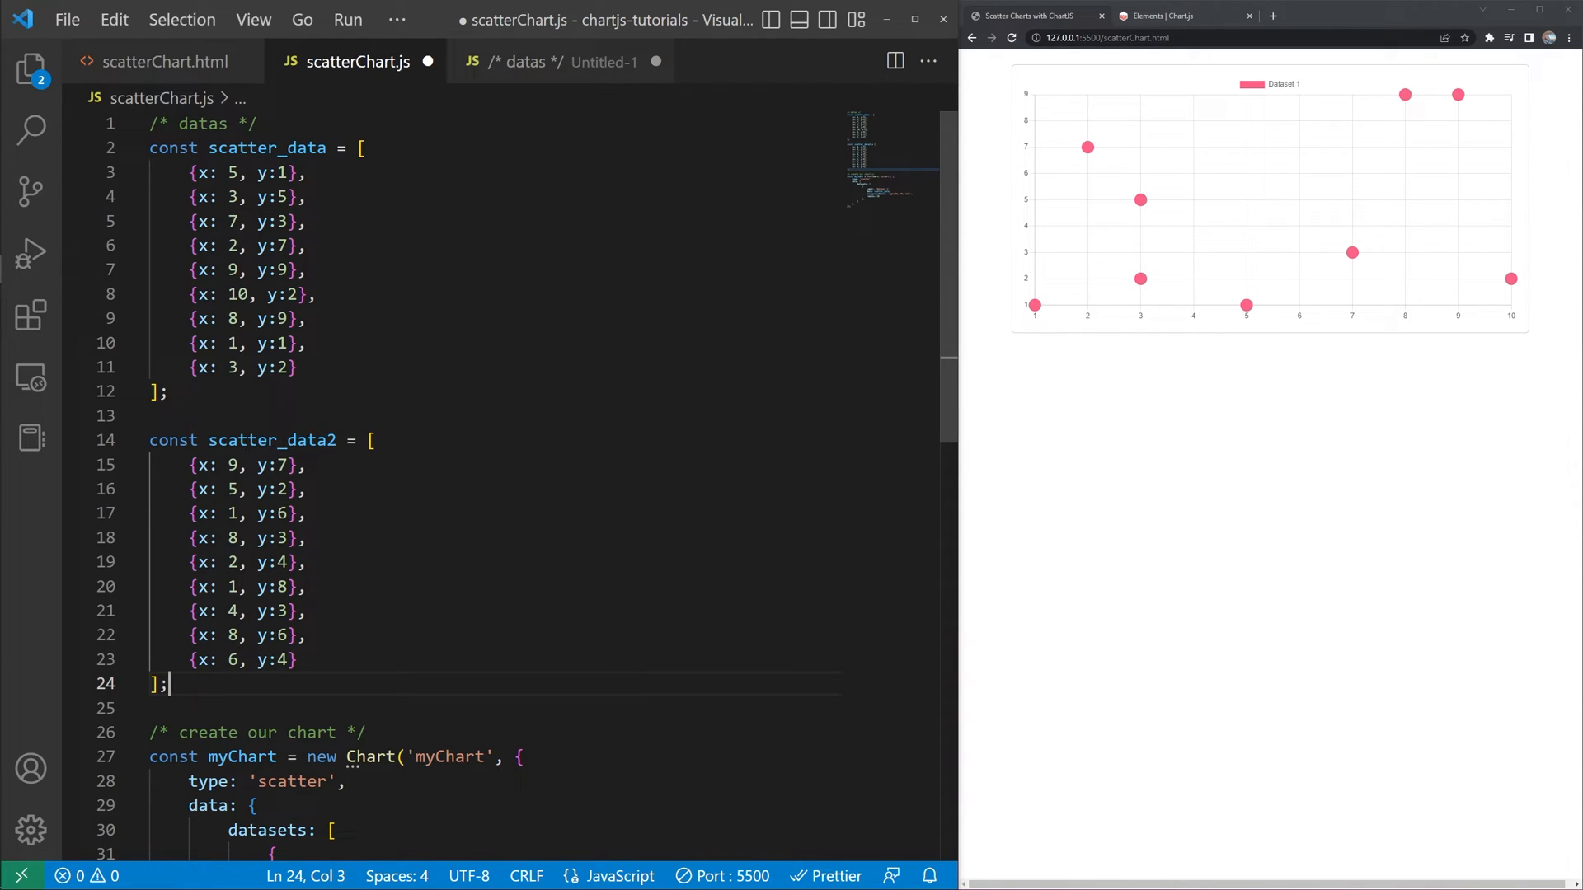
scroll(557, 377, down, 5)
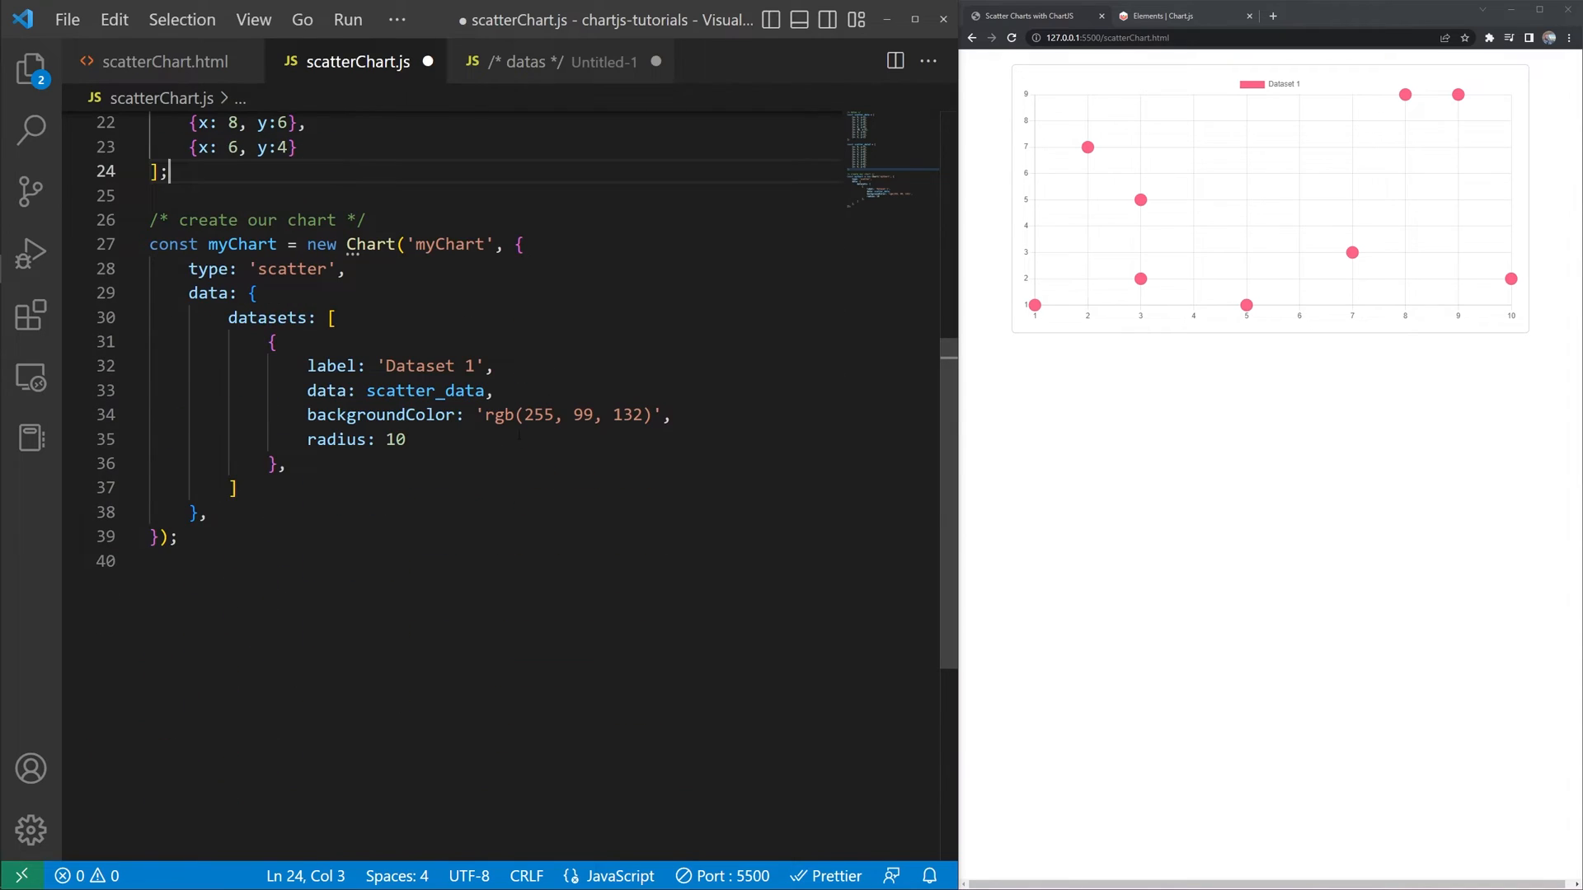
click(372, 489)
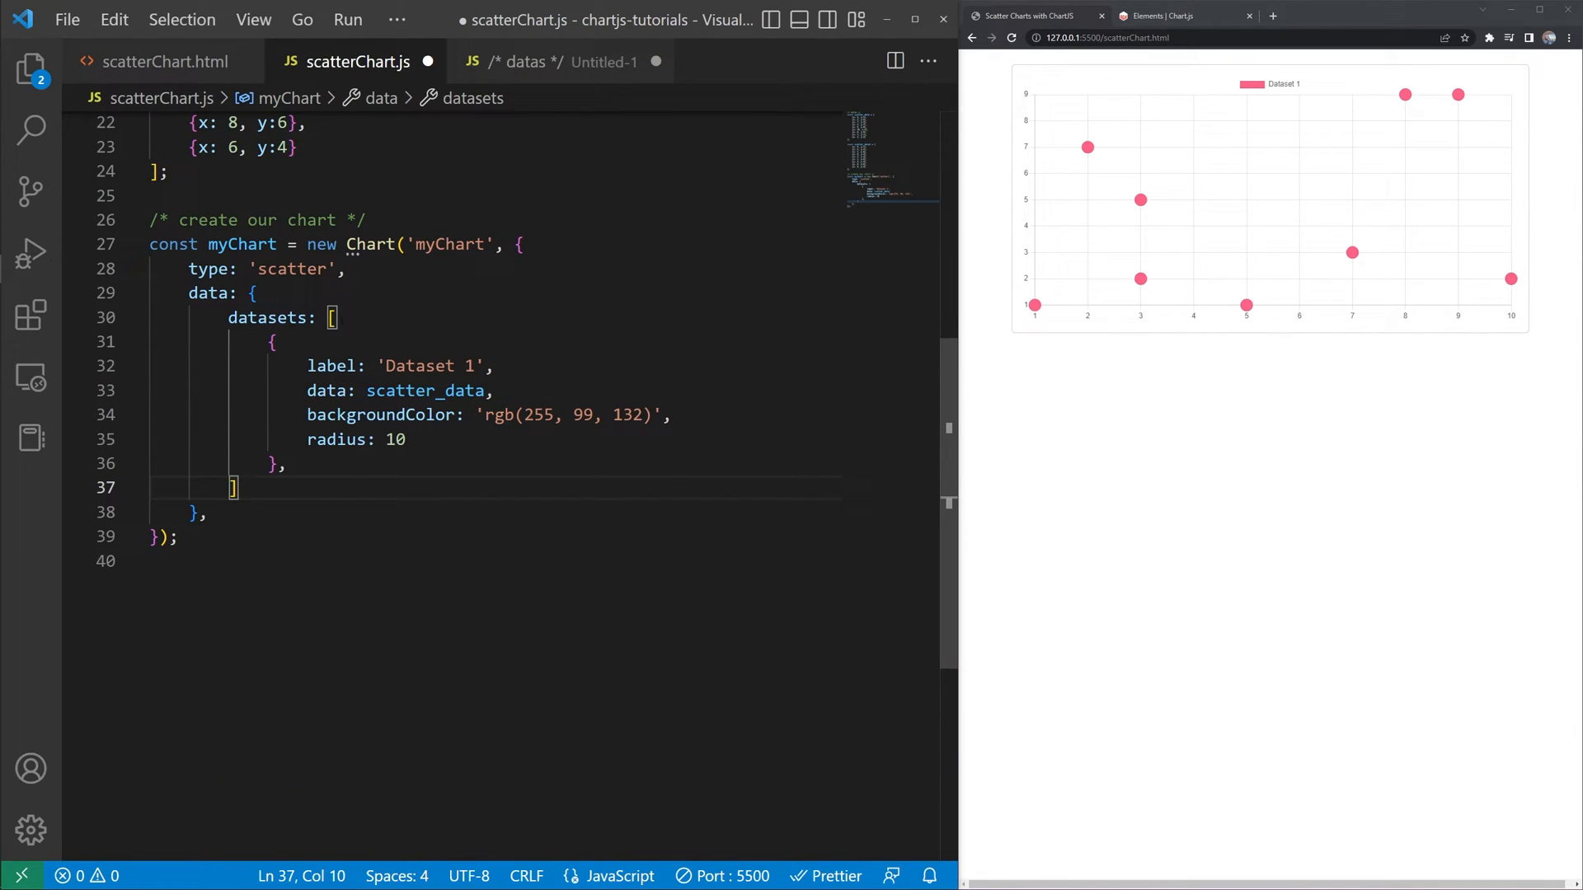
- Duplicate the dataset as 'Dataset 2' plotting scatter_data2 in rgb(99, 255, 132), and save
drag(286, 464, 149, 342)
key(ctrl+c)
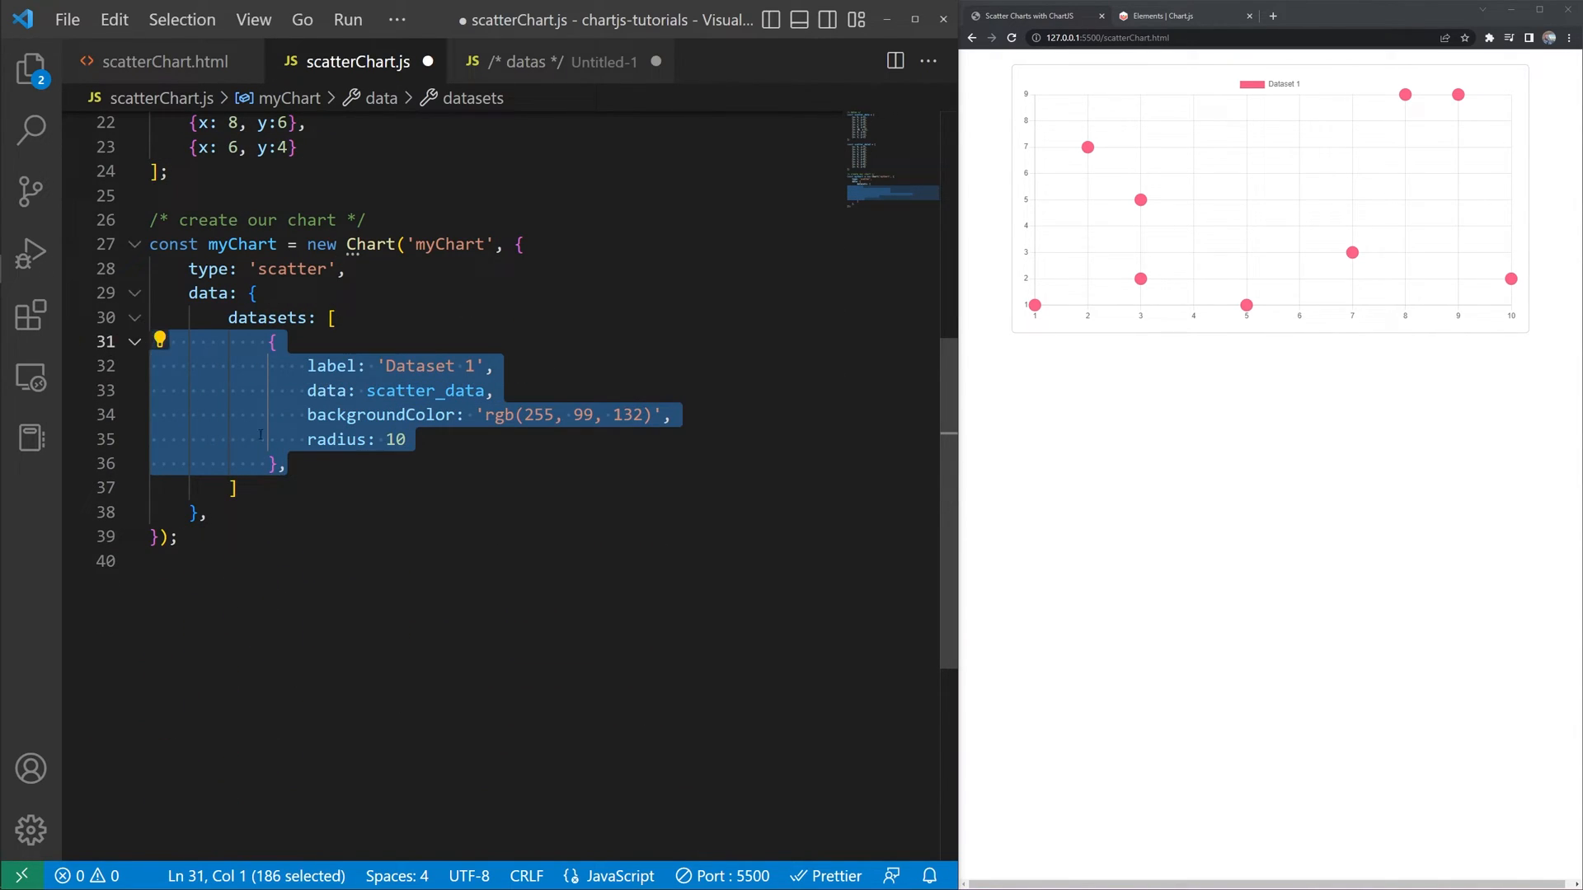
click(287, 464)
key(Return)
key(ctrl+v)
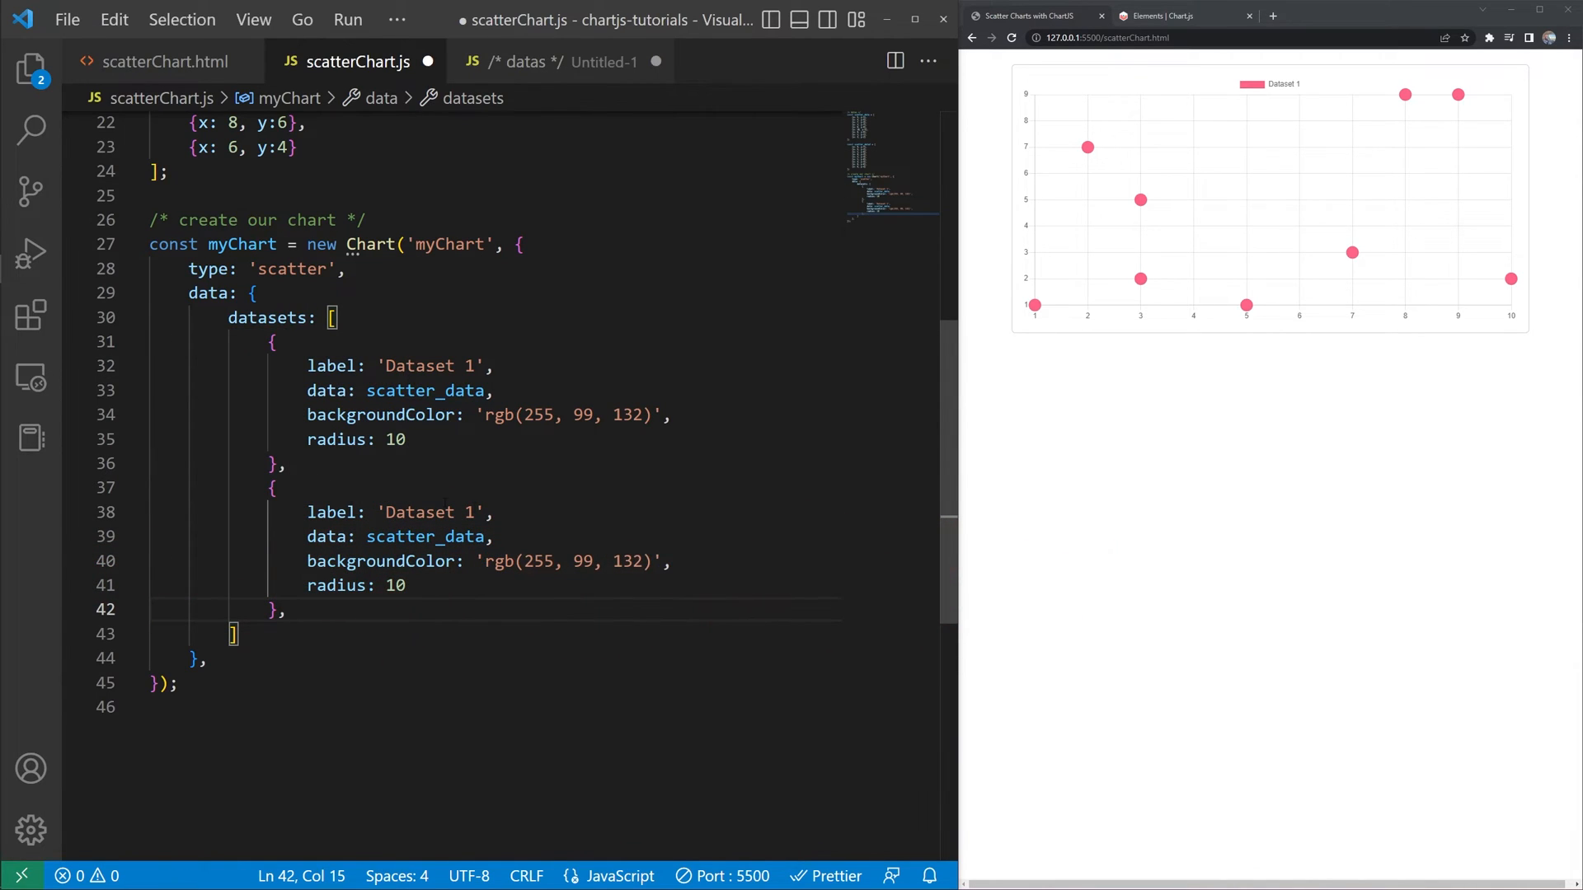
double_click(477, 512)
text(2)
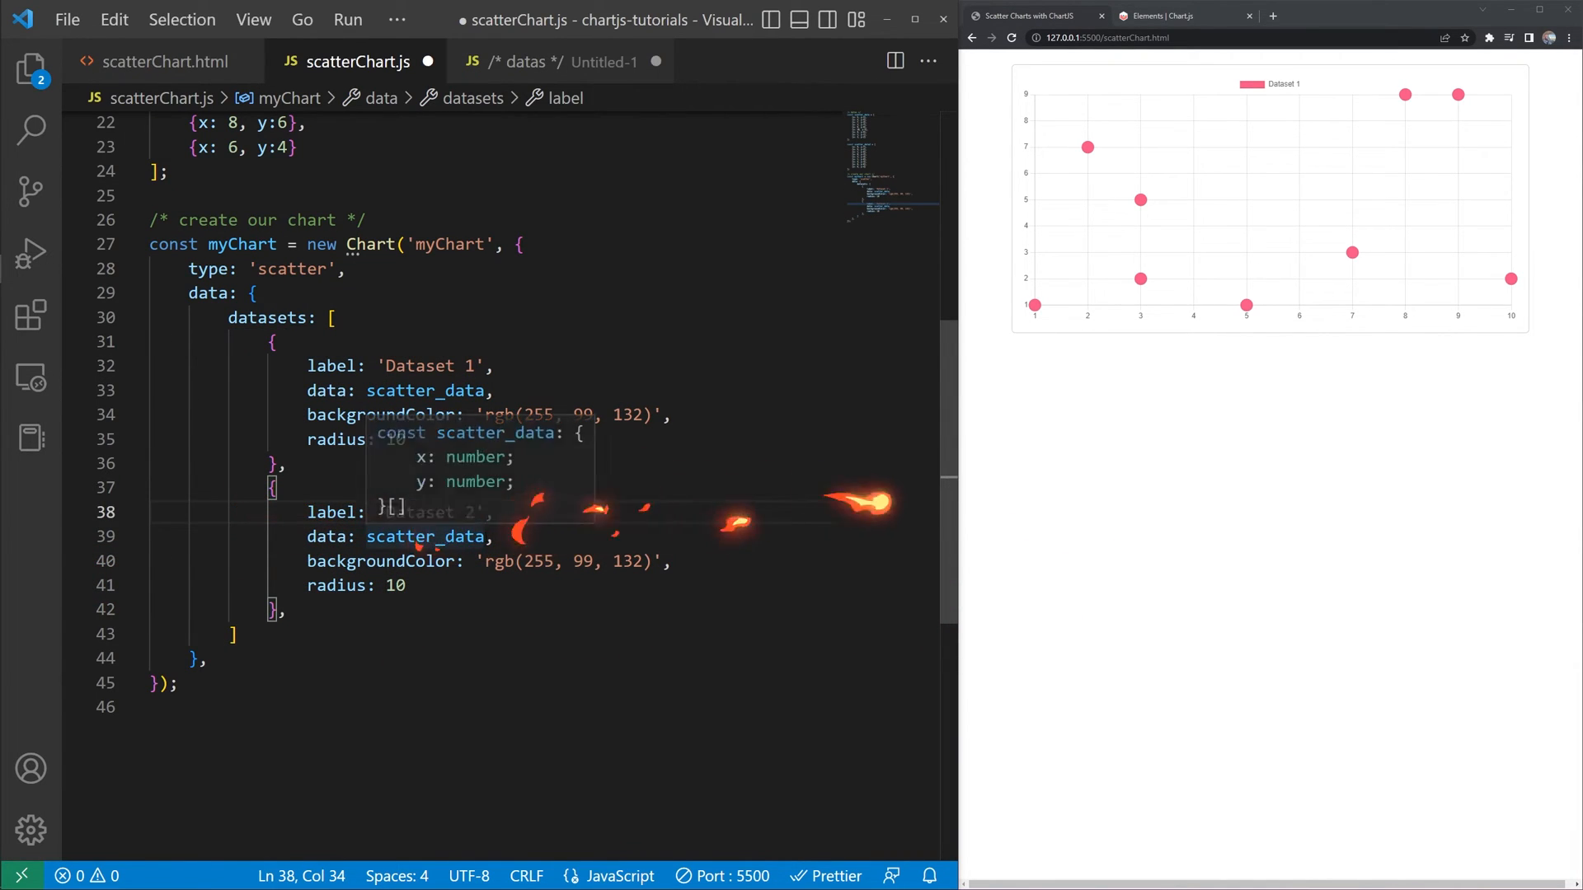
click(489, 536)
scroll(290, 314, up, 3)
scroll(291, 315, up, 3)
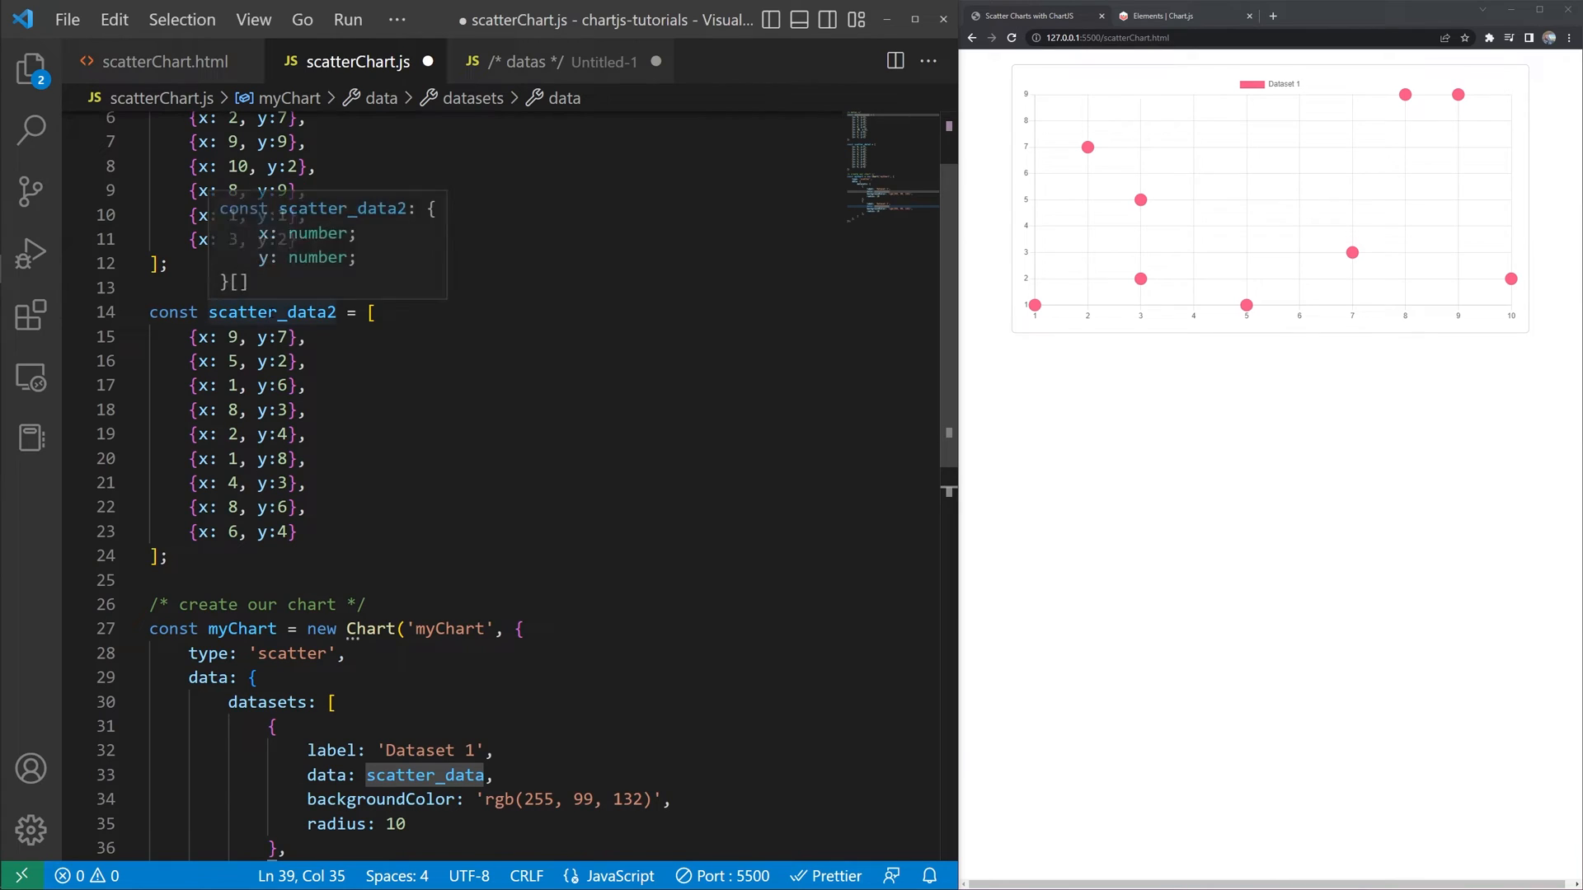
scroll(319, 315, down, 4)
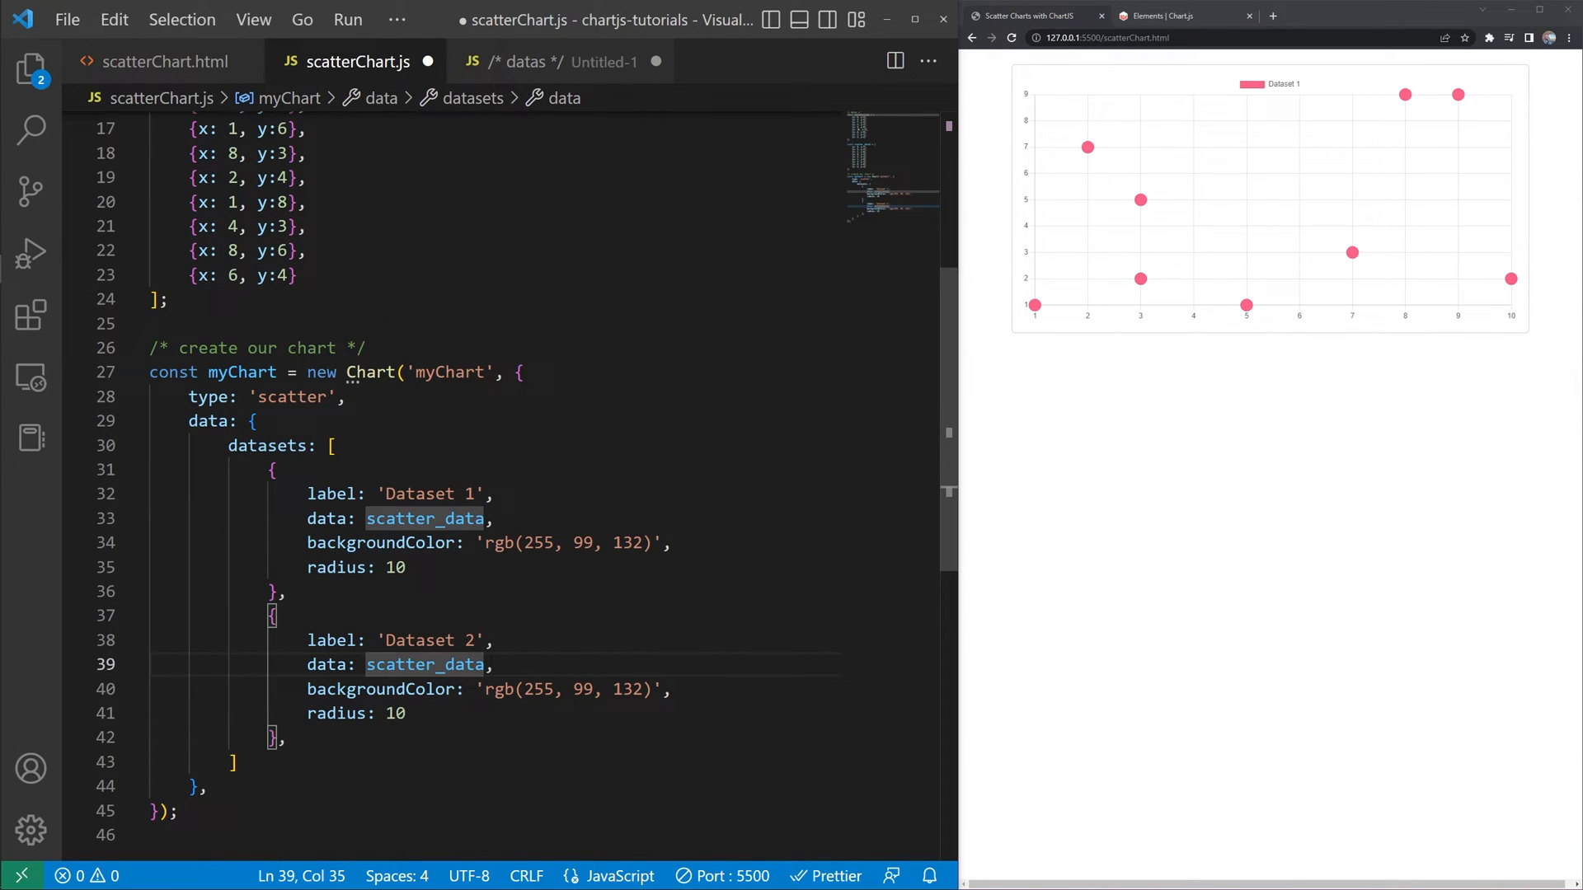
text(2)
key(Up)
key(Up)
key(Up)
key(Up)
key(Up)
scroll(495, 496, down, 3)
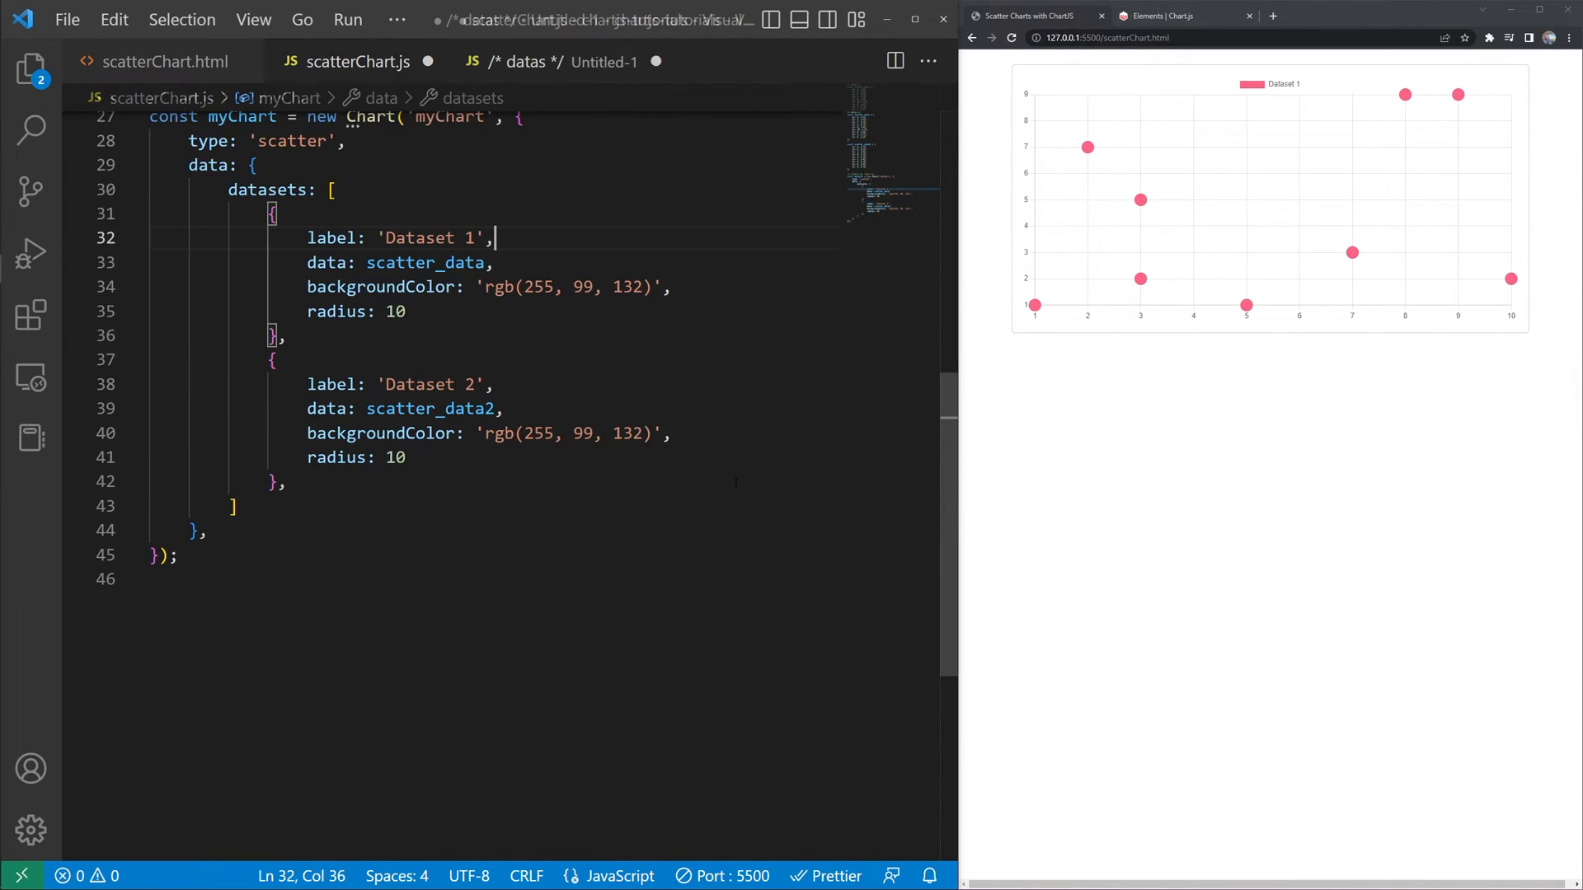
drag(662, 433, 477, 433)
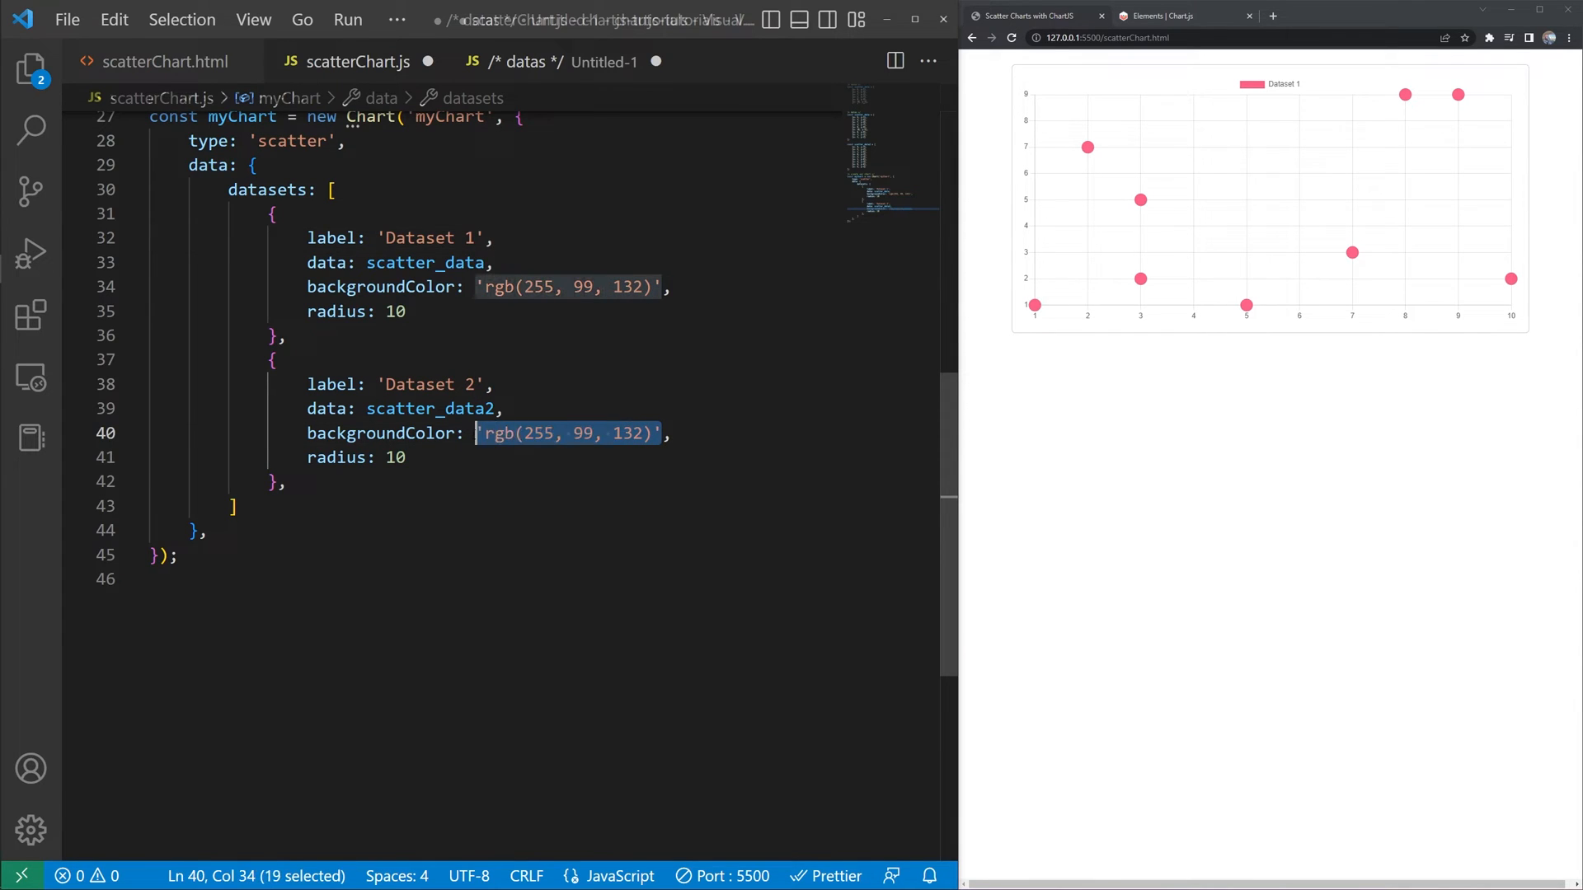
key(ctrl+s)
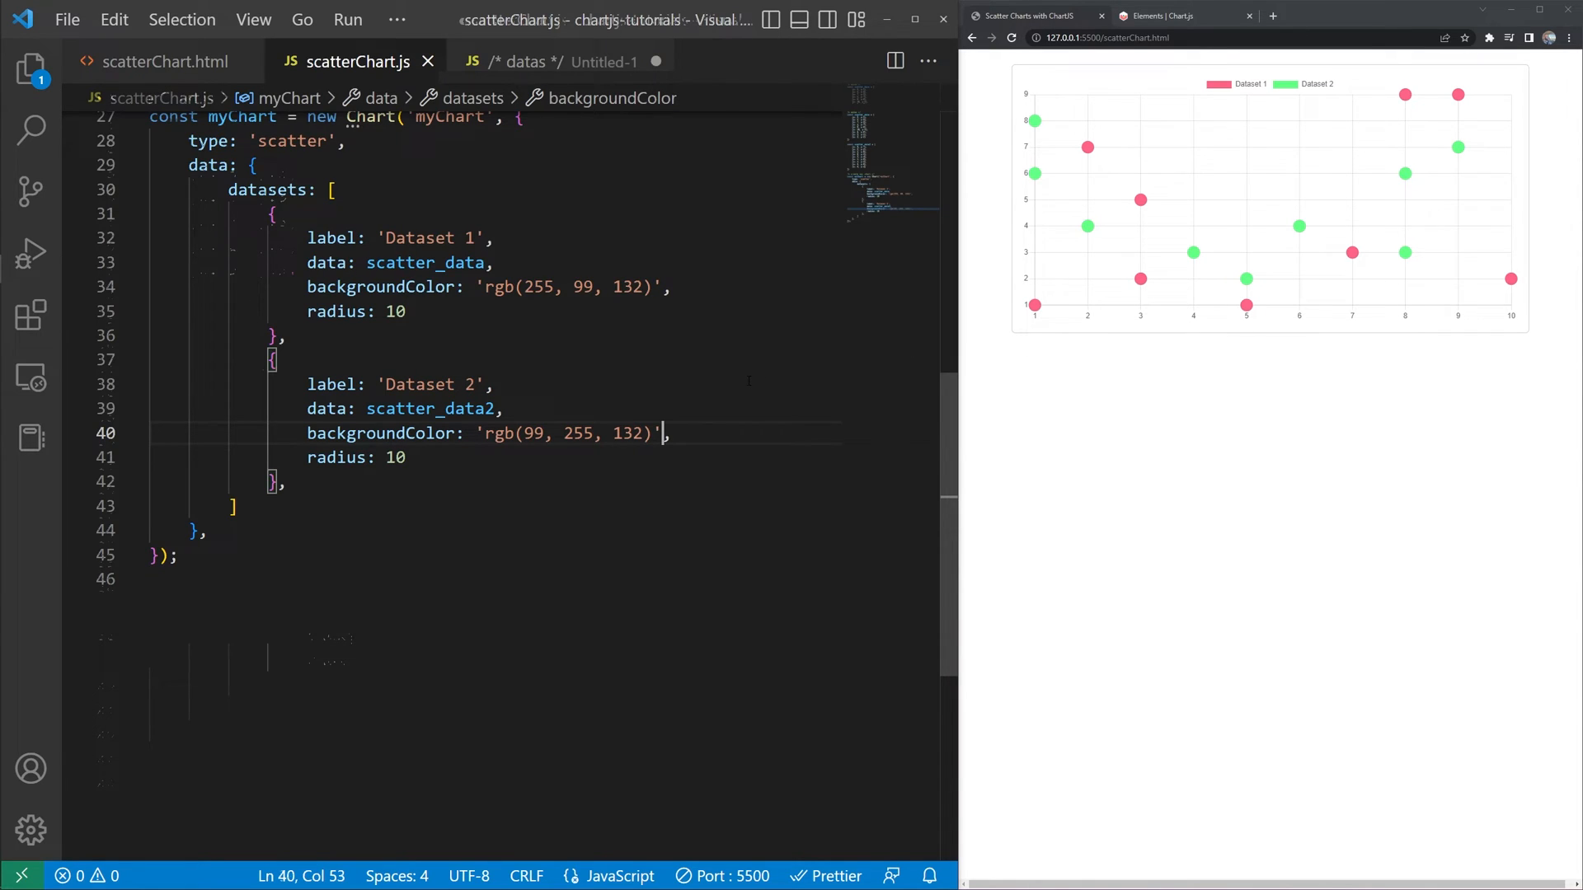
- Delete radius: 10 from both datasets, save for small points, and show the point configuration docs
key(Up)
key(Up)
key(Up)
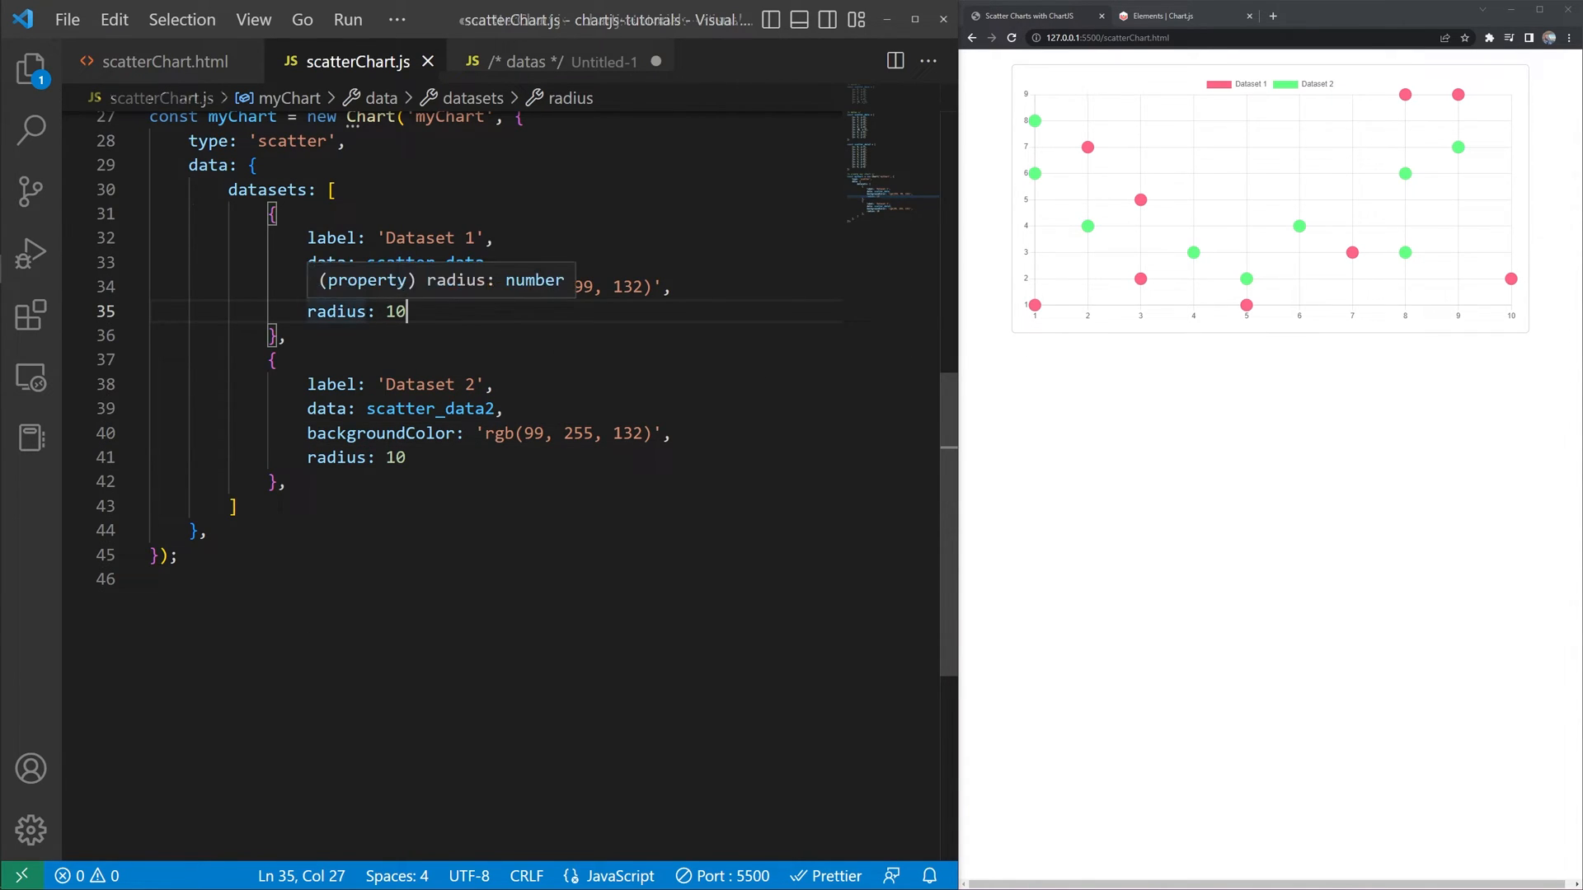
drag(449, 457, 149, 457)
key(BackSpace)
key(BackSpace)
drag(427, 311, 151, 312)
key(BackSpace)
key(BackSpace)
key(ctrl+s)
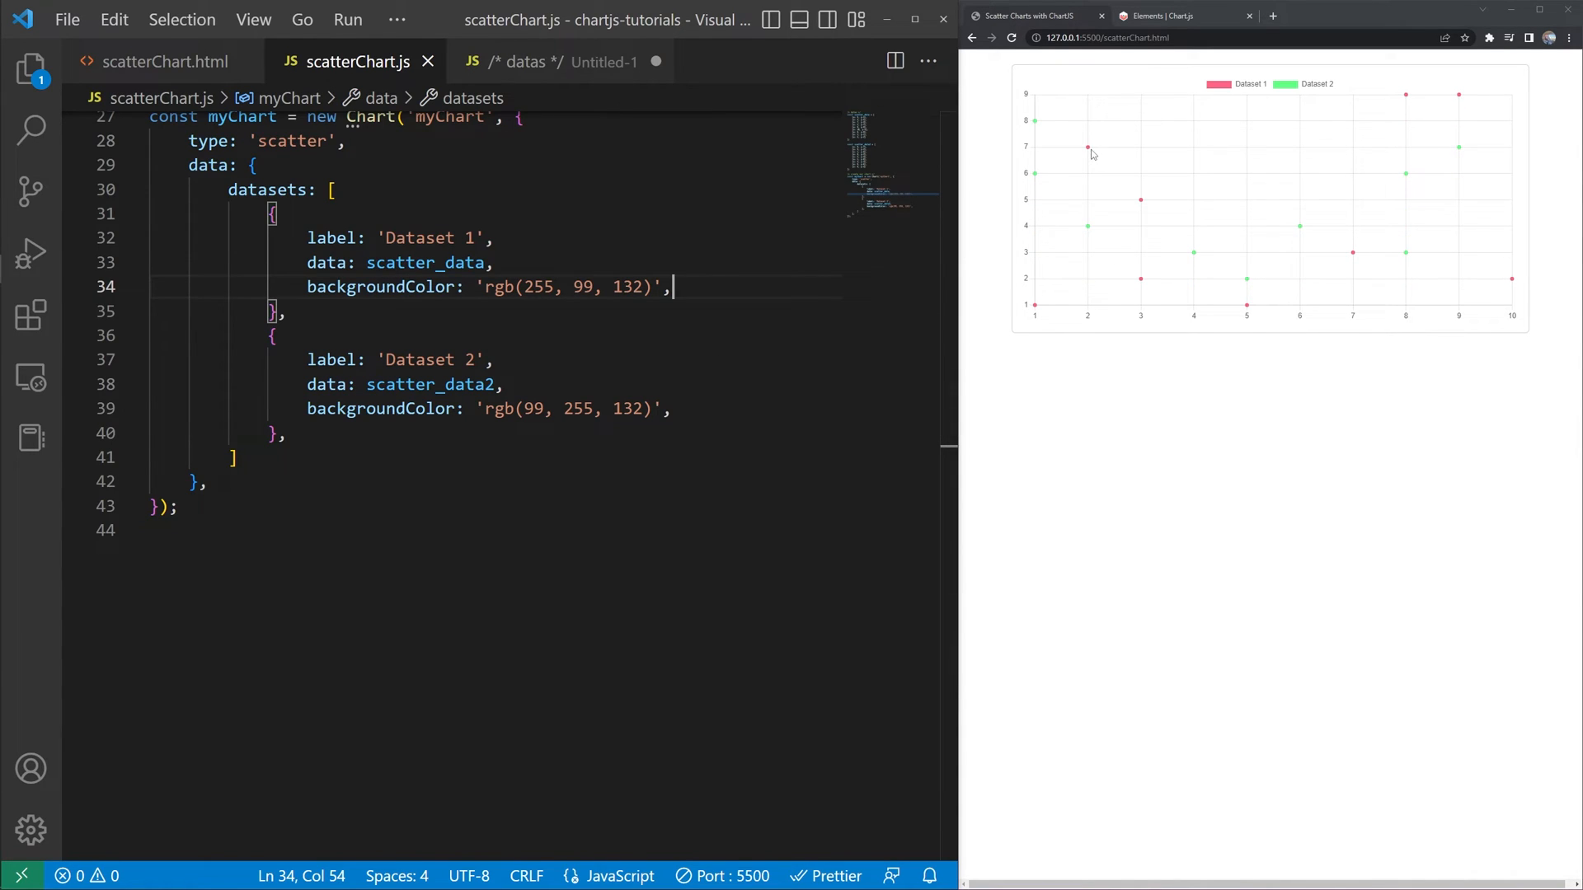
click(1164, 15)
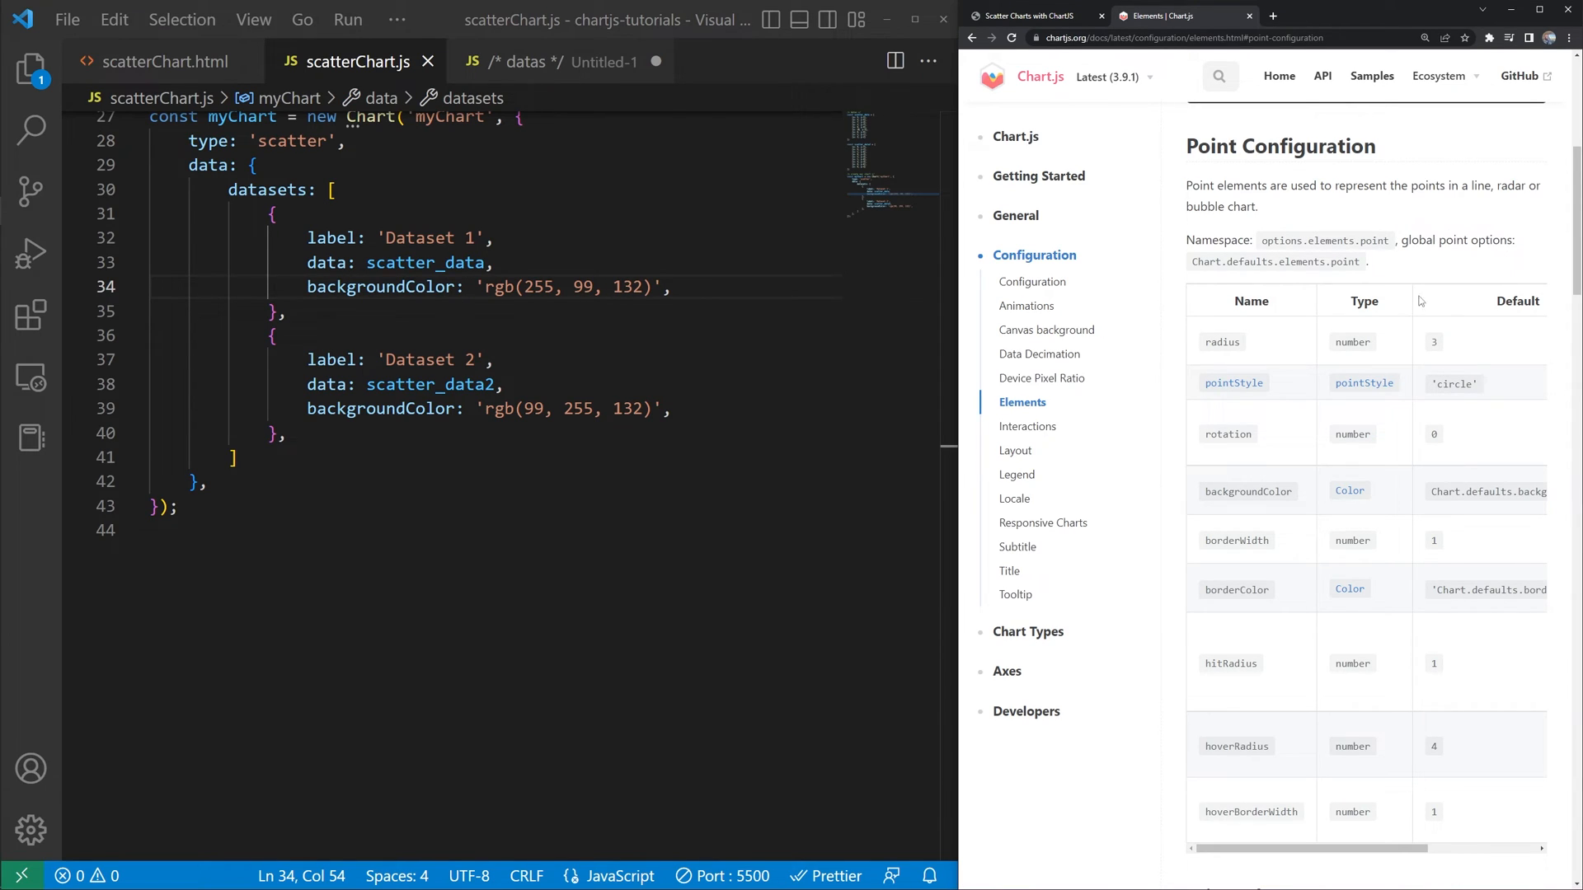
- Add options.elements.point with radius 10 after the data block
click(712, 481)
text(options: {      })
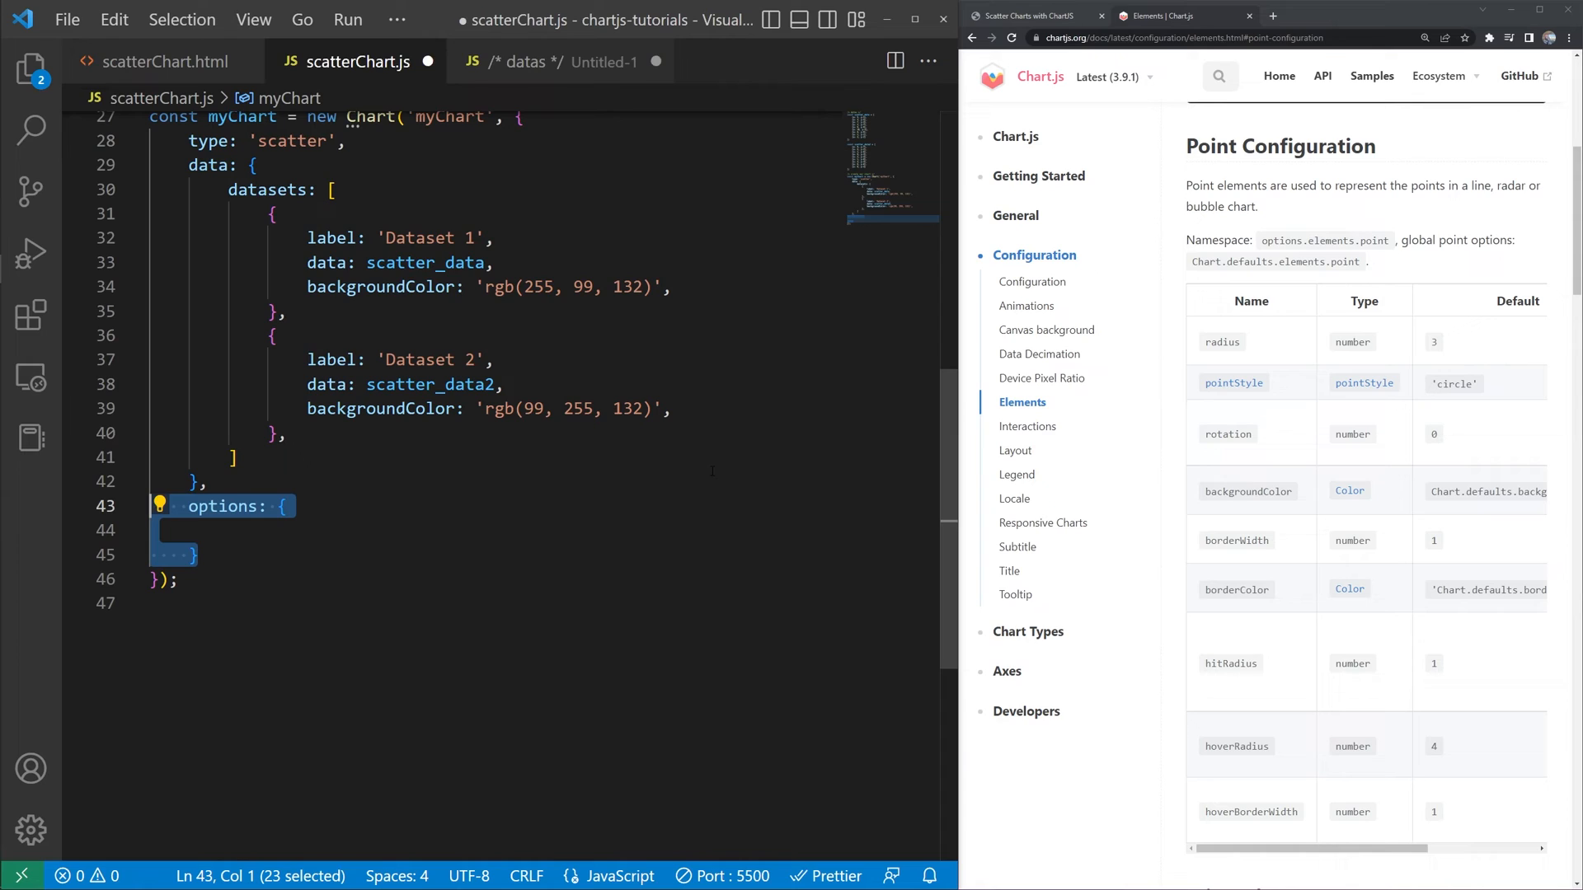
key(ctrl+v)
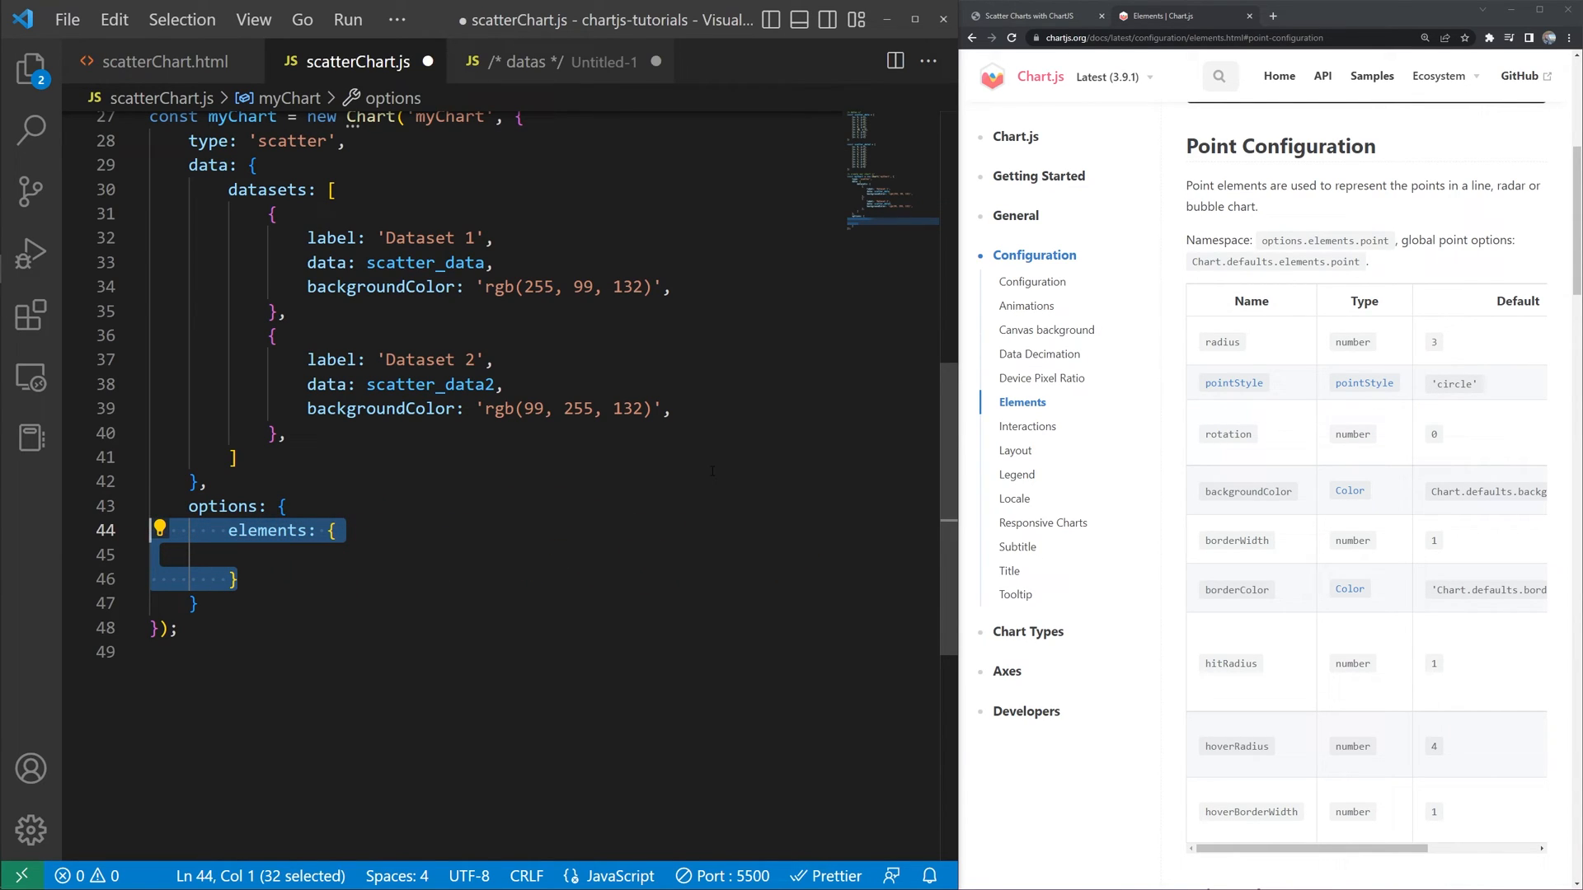
text(point: {              })
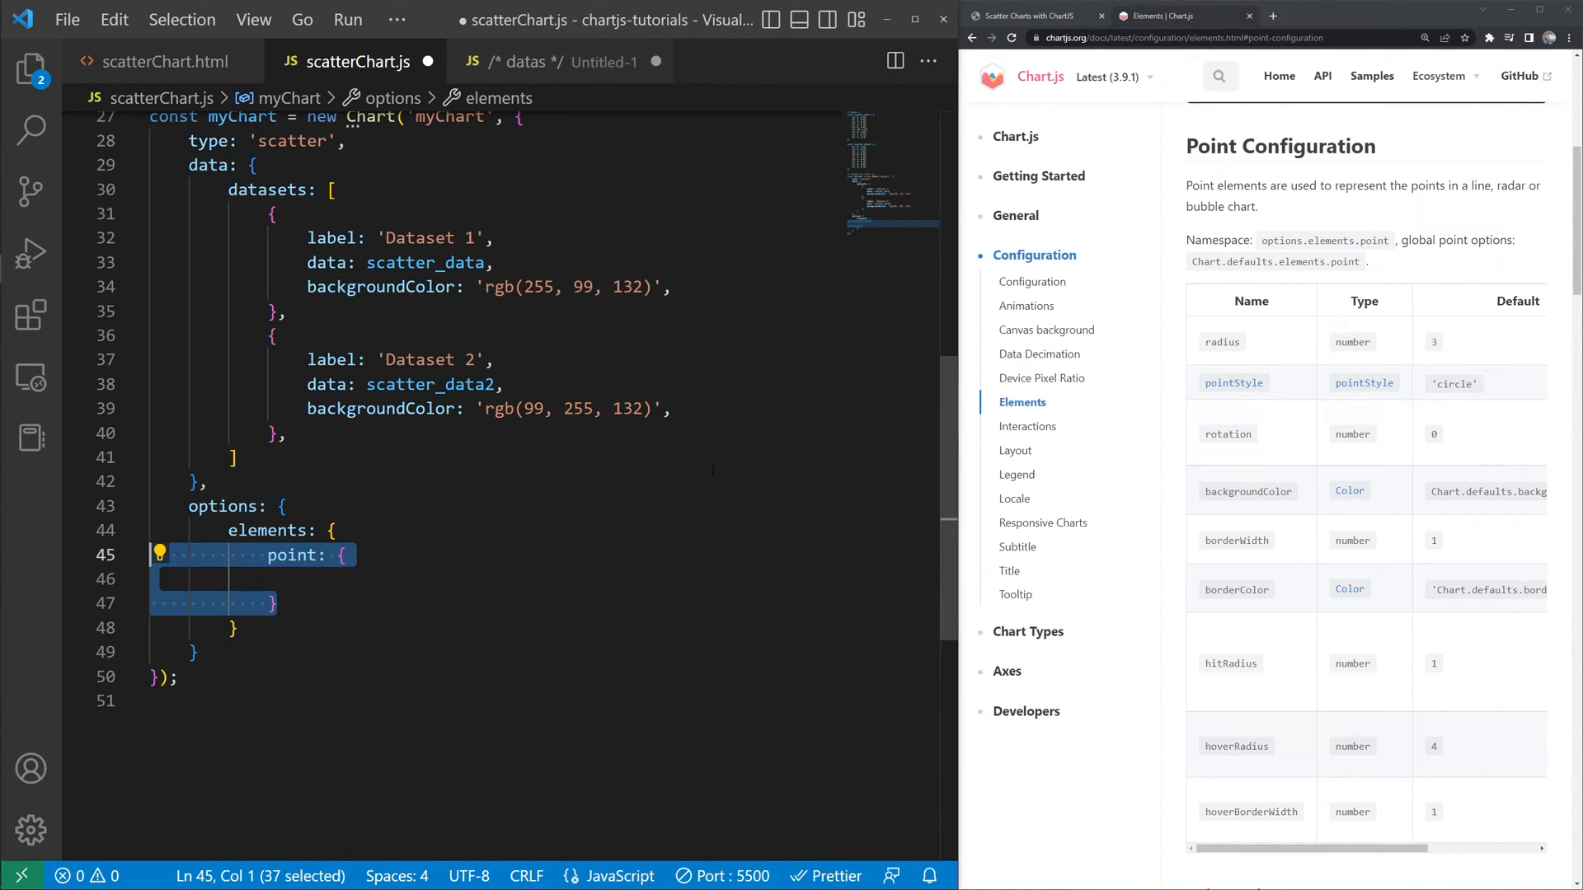
text(radius: 10,)
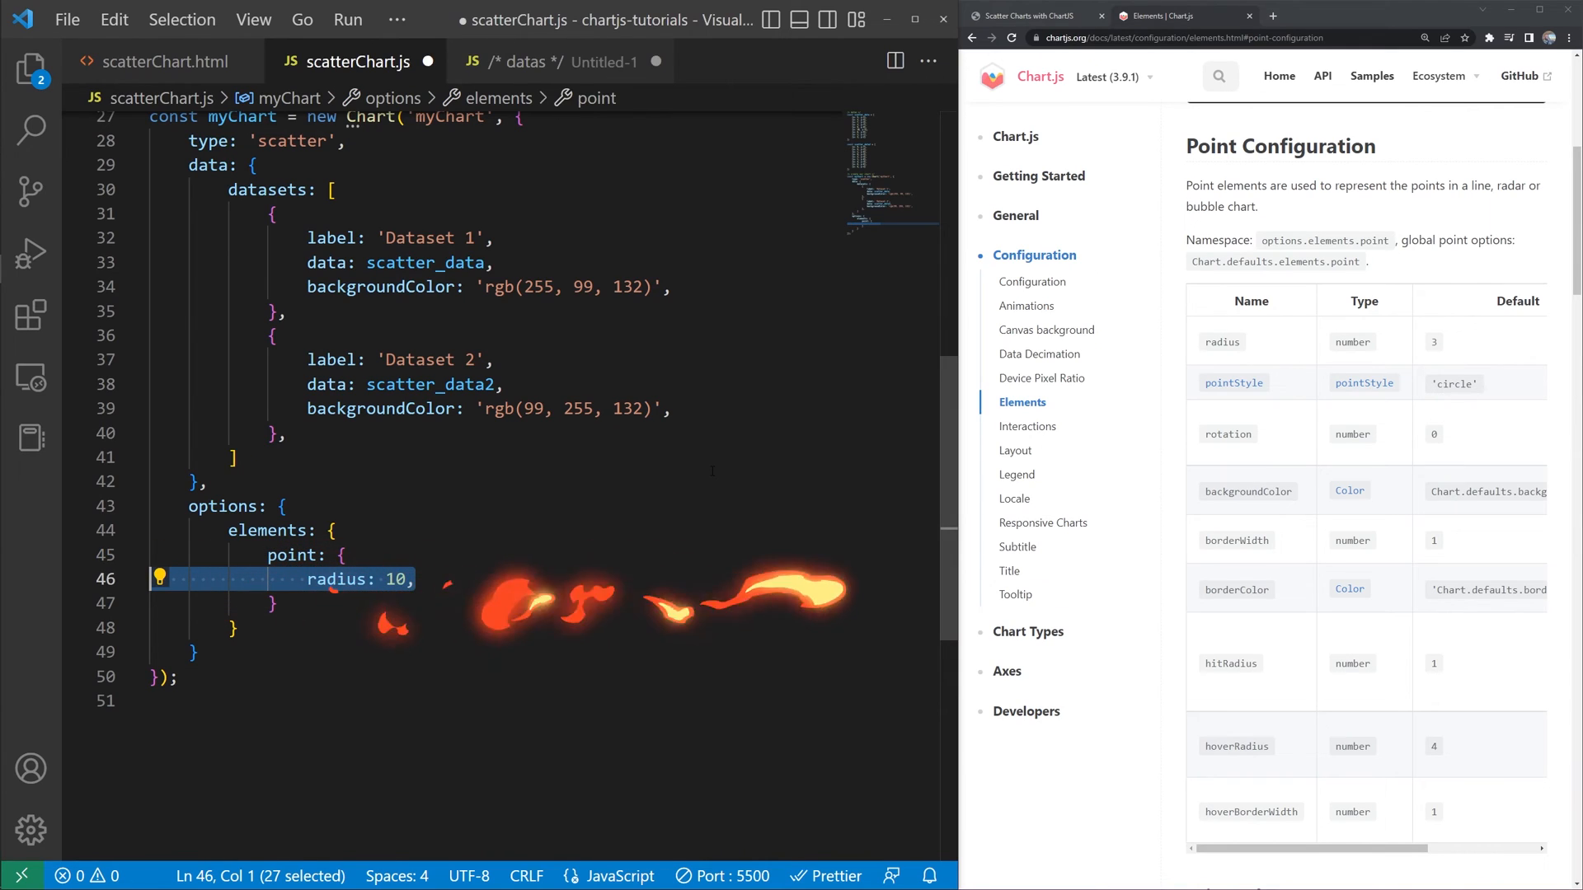
- Save scatterChart.js so the chart renders both datasets with larger points
click(703, 471)
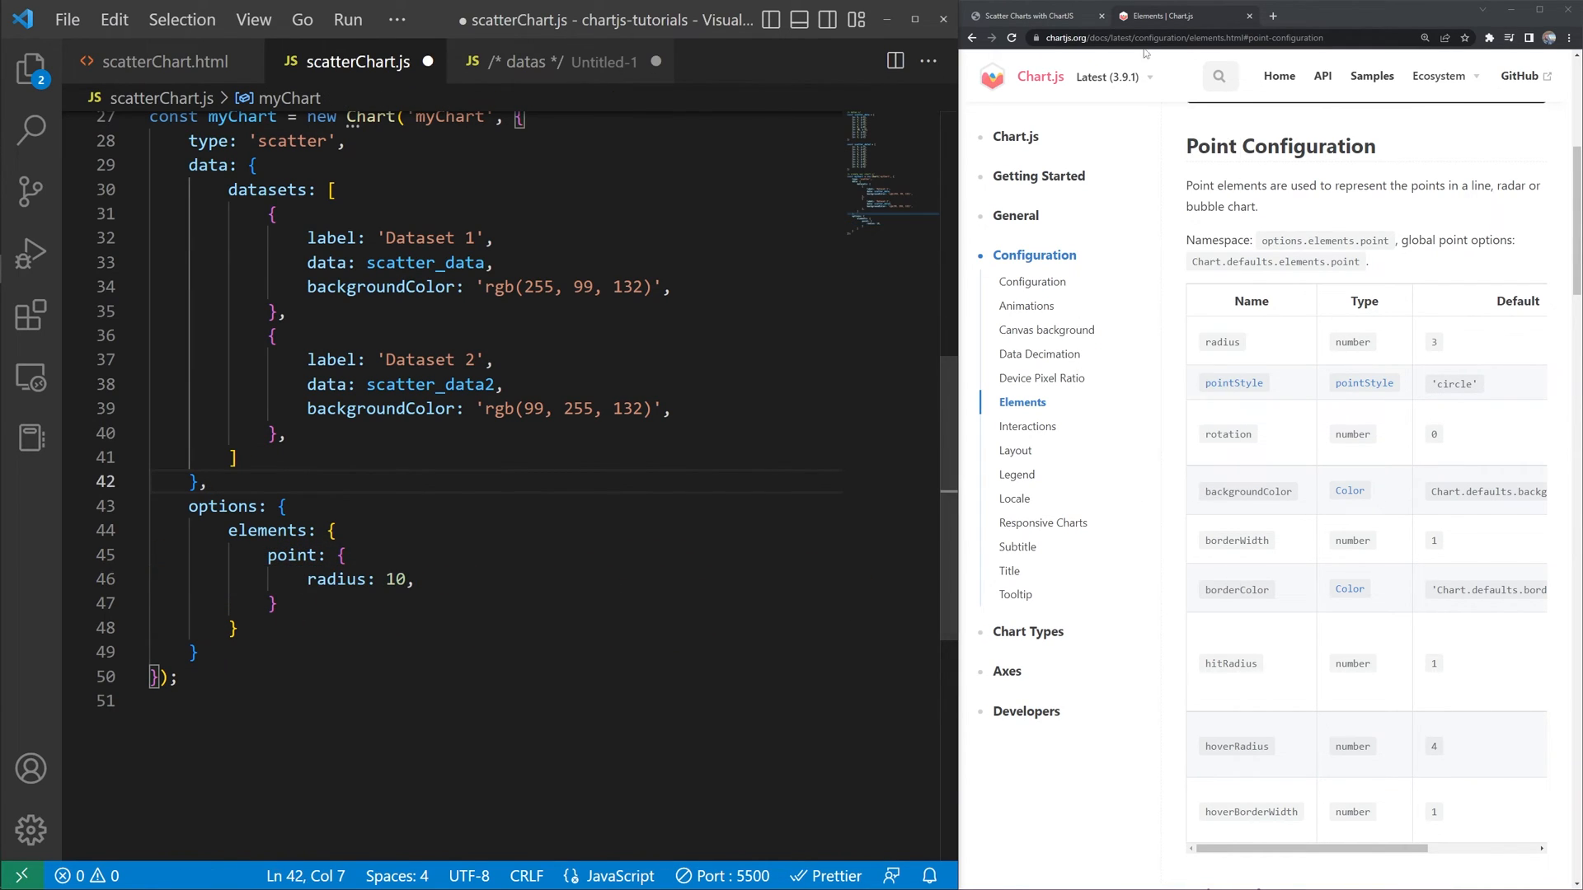
click(691, 529)
key(ctrl+s)
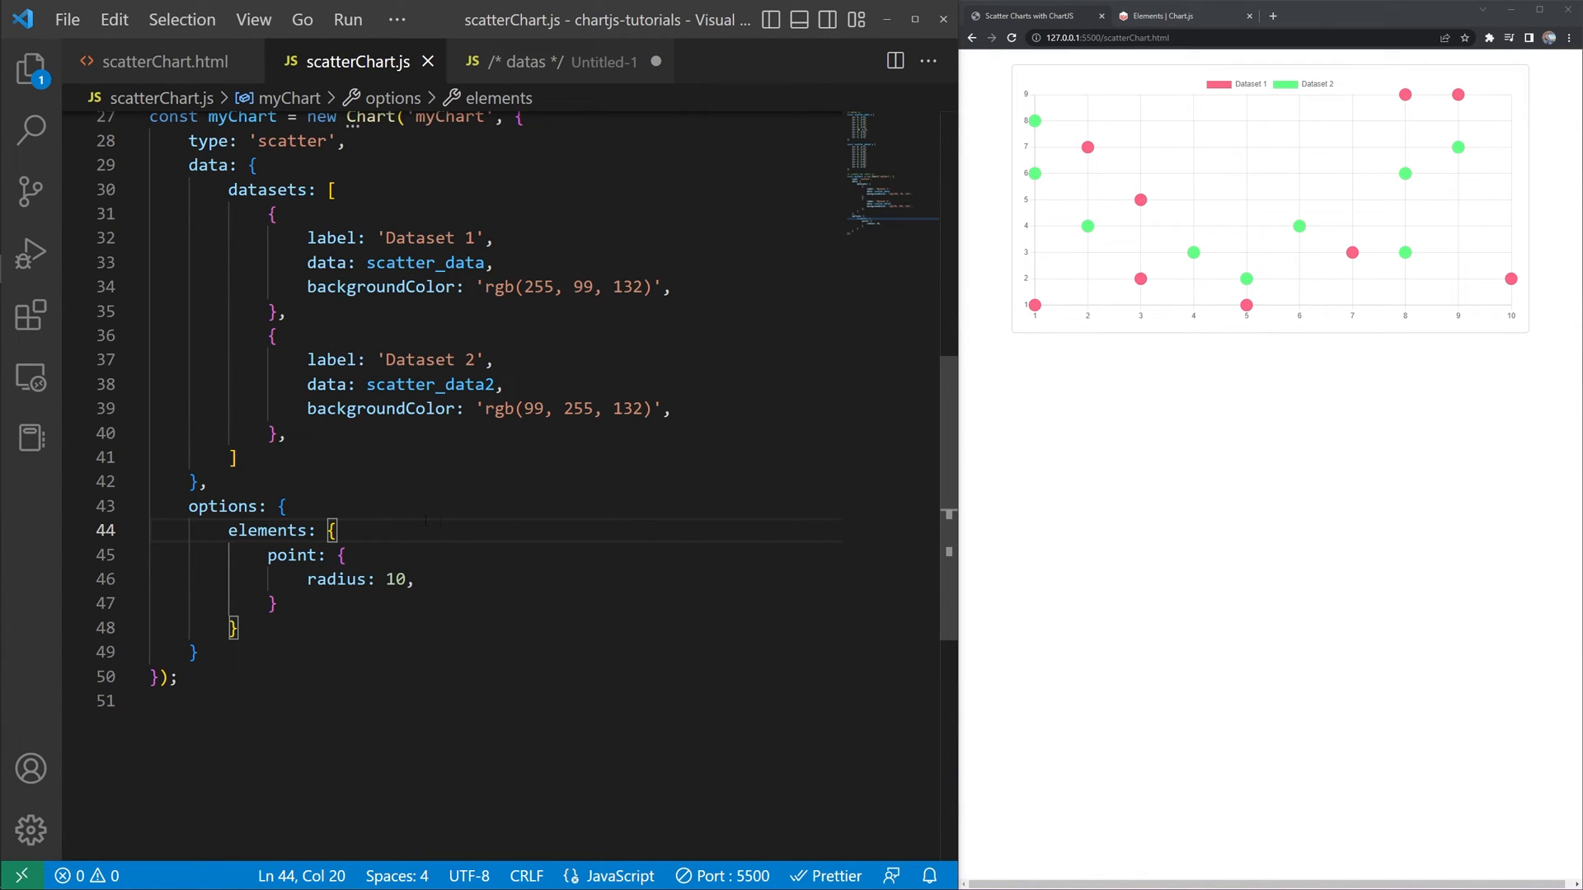
key(Up)
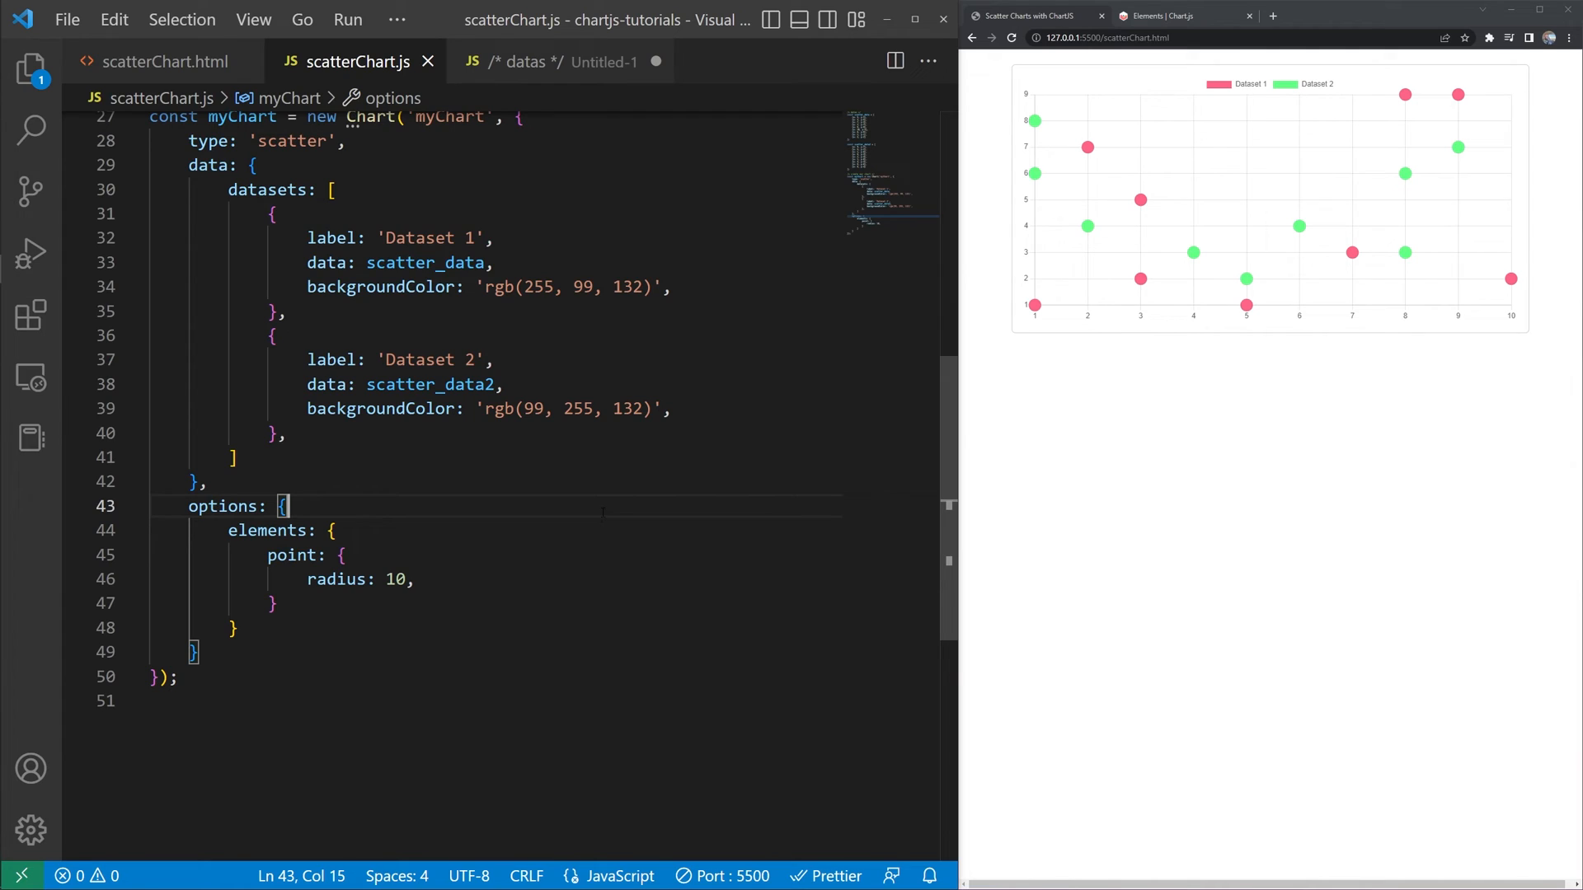
- Consult the Point Styles docs and add pointStyle 'rectRot' under radius, then save
click(1162, 14)
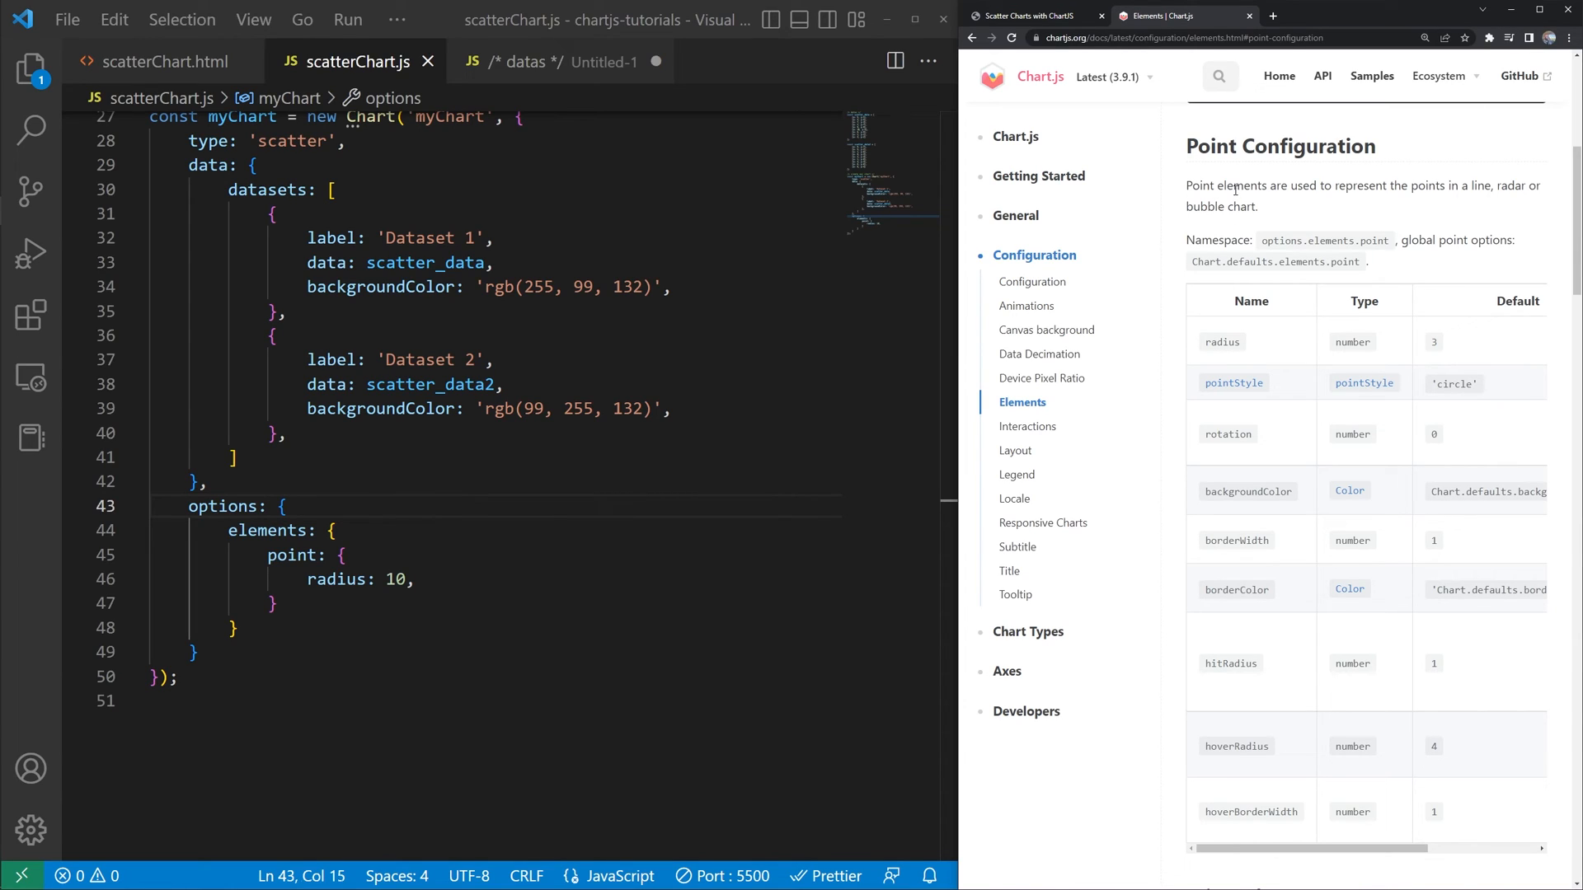
click(1250, 386)
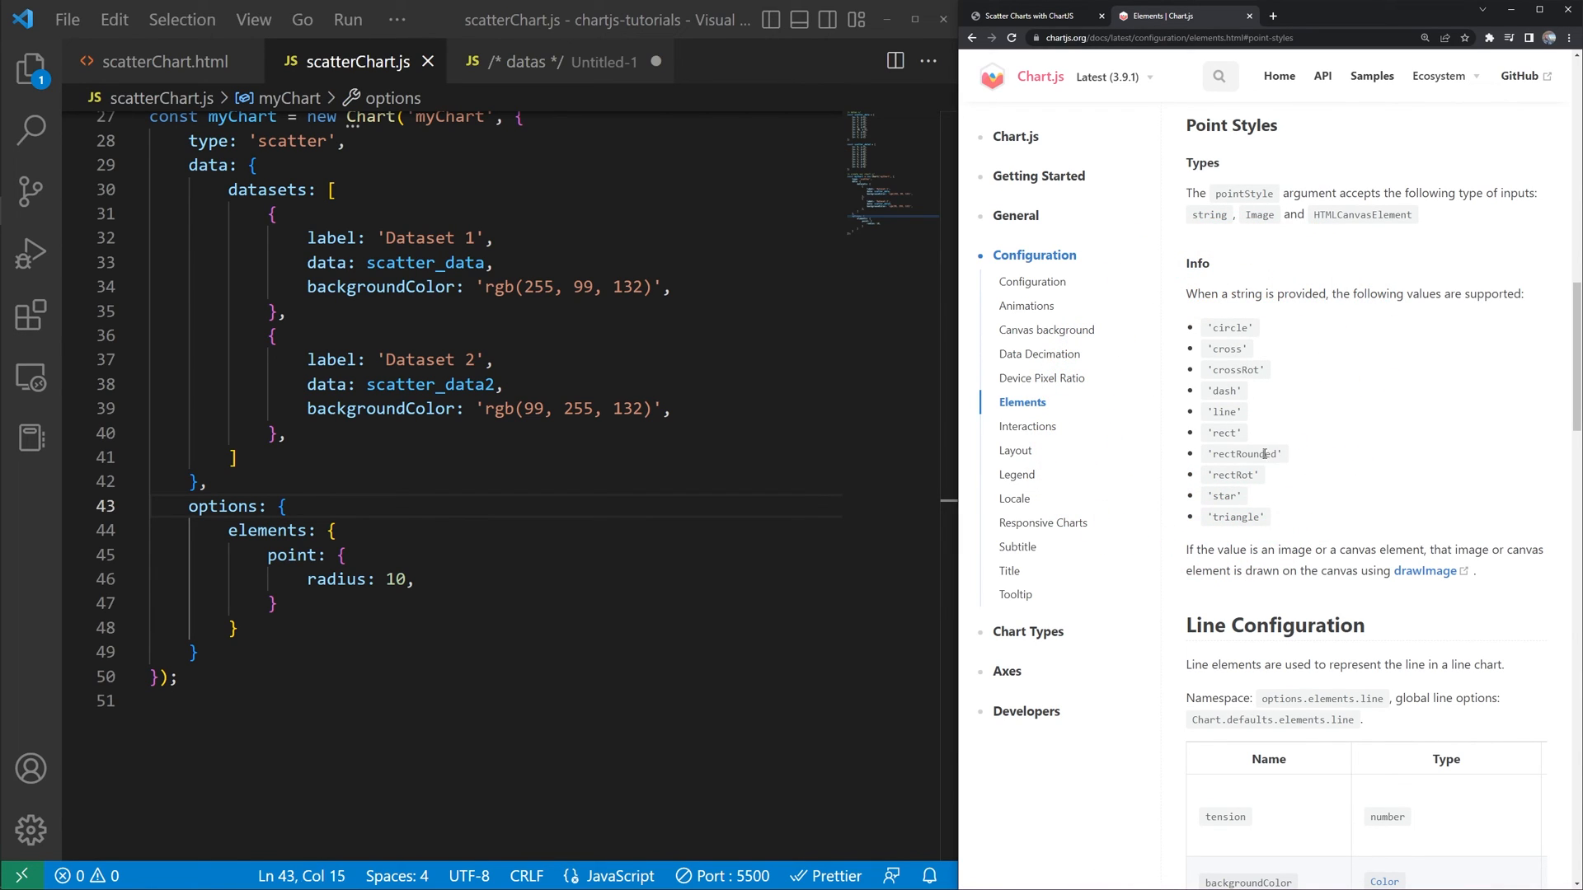
click(447, 577)
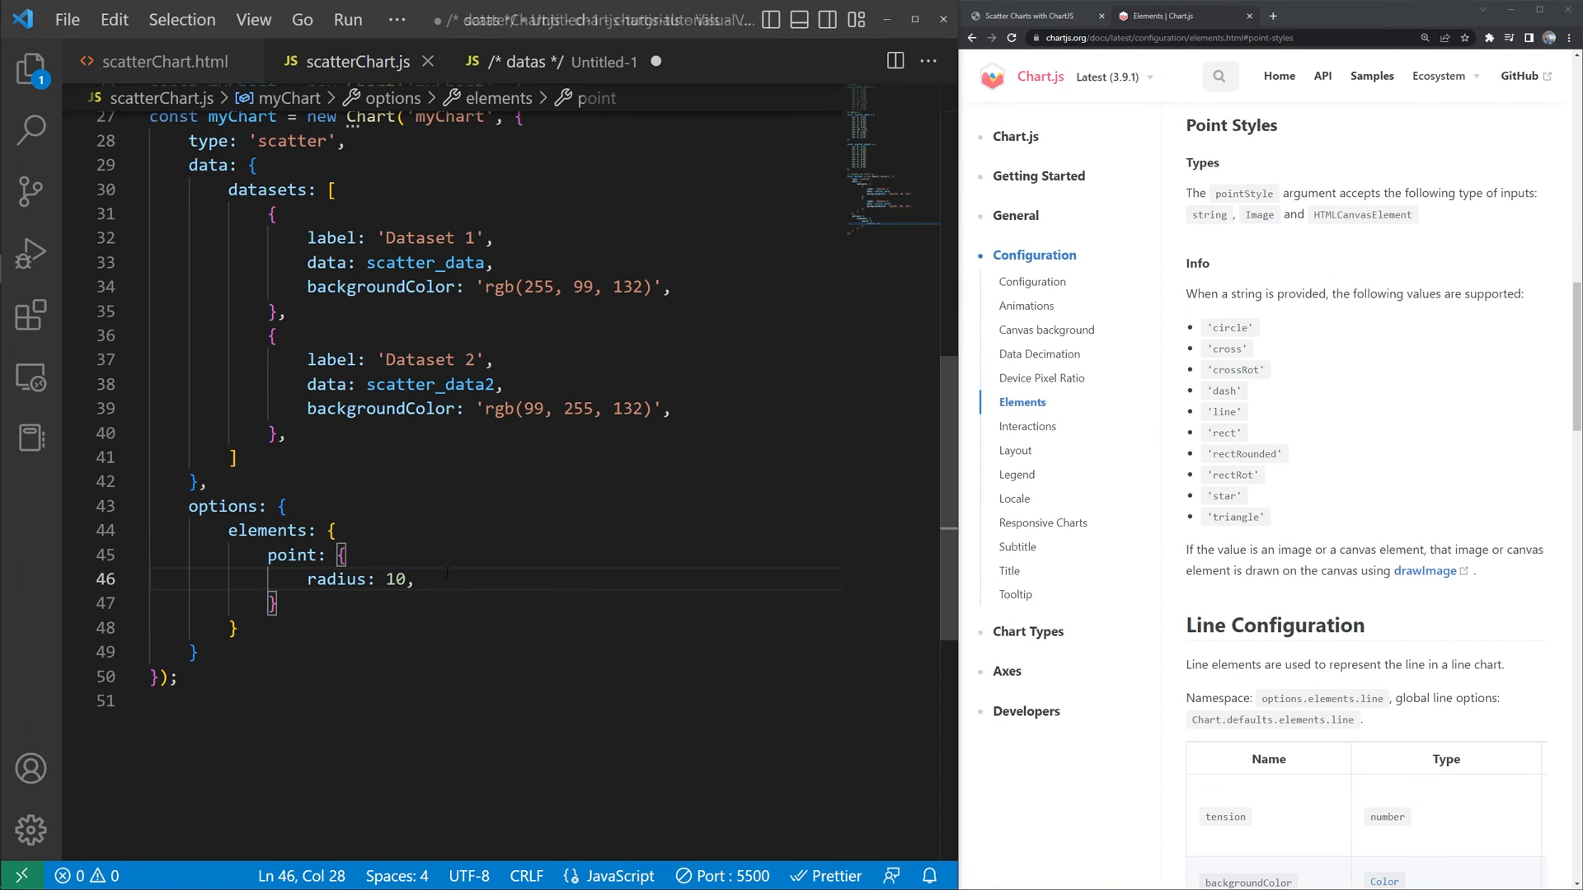
key(Return)
text(pointStyle: 'rectRot')
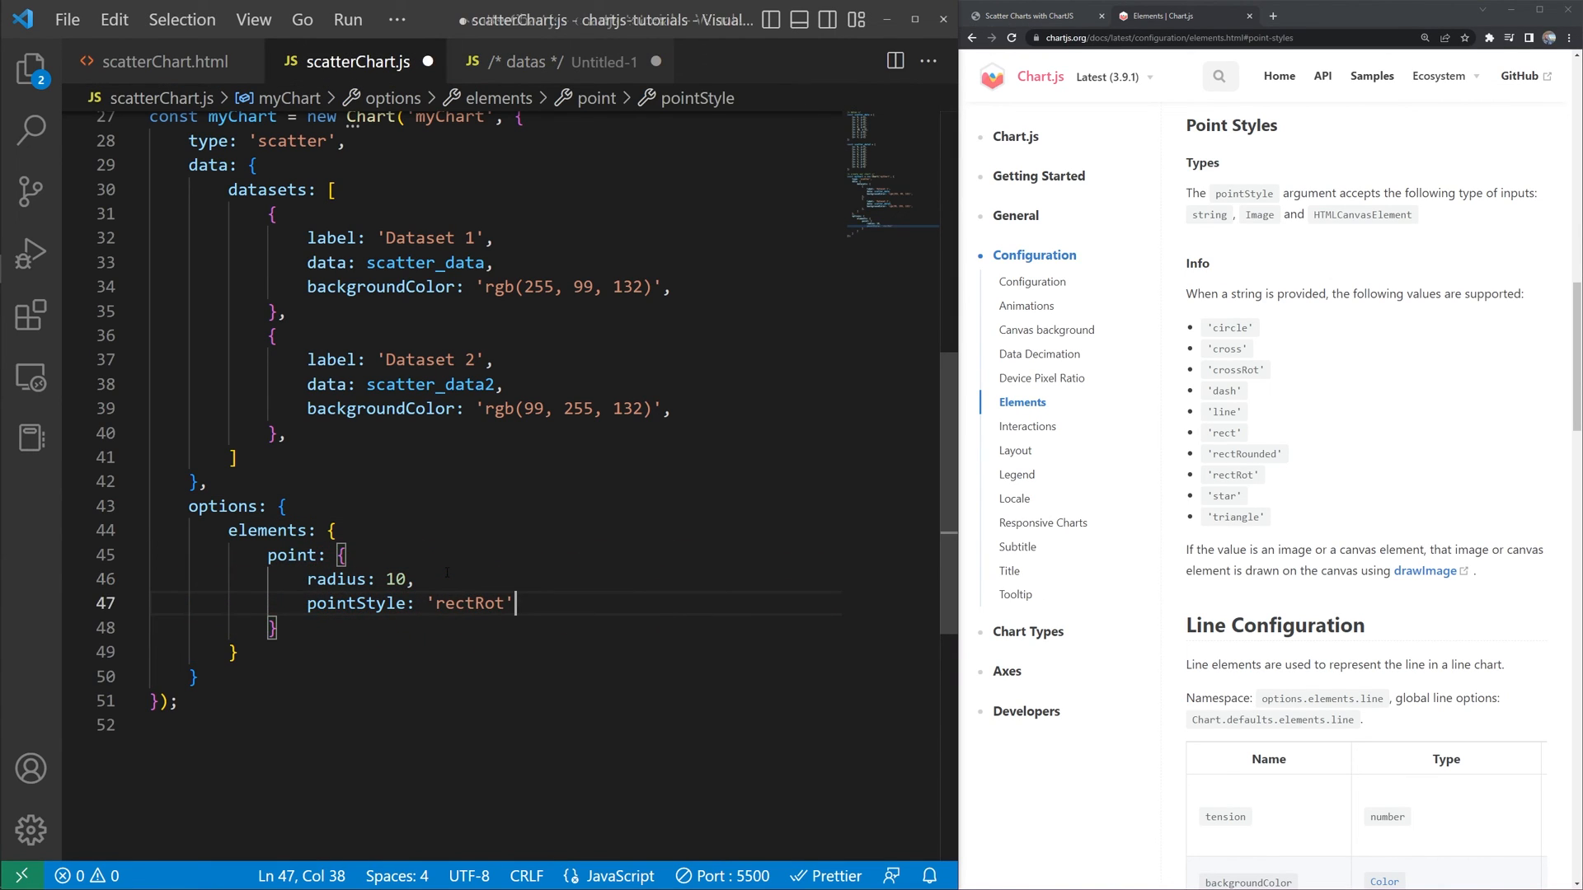
key(ctrl+s)
- View the chart's rotated-square points and return to the point styles documentation
click(1060, 20)
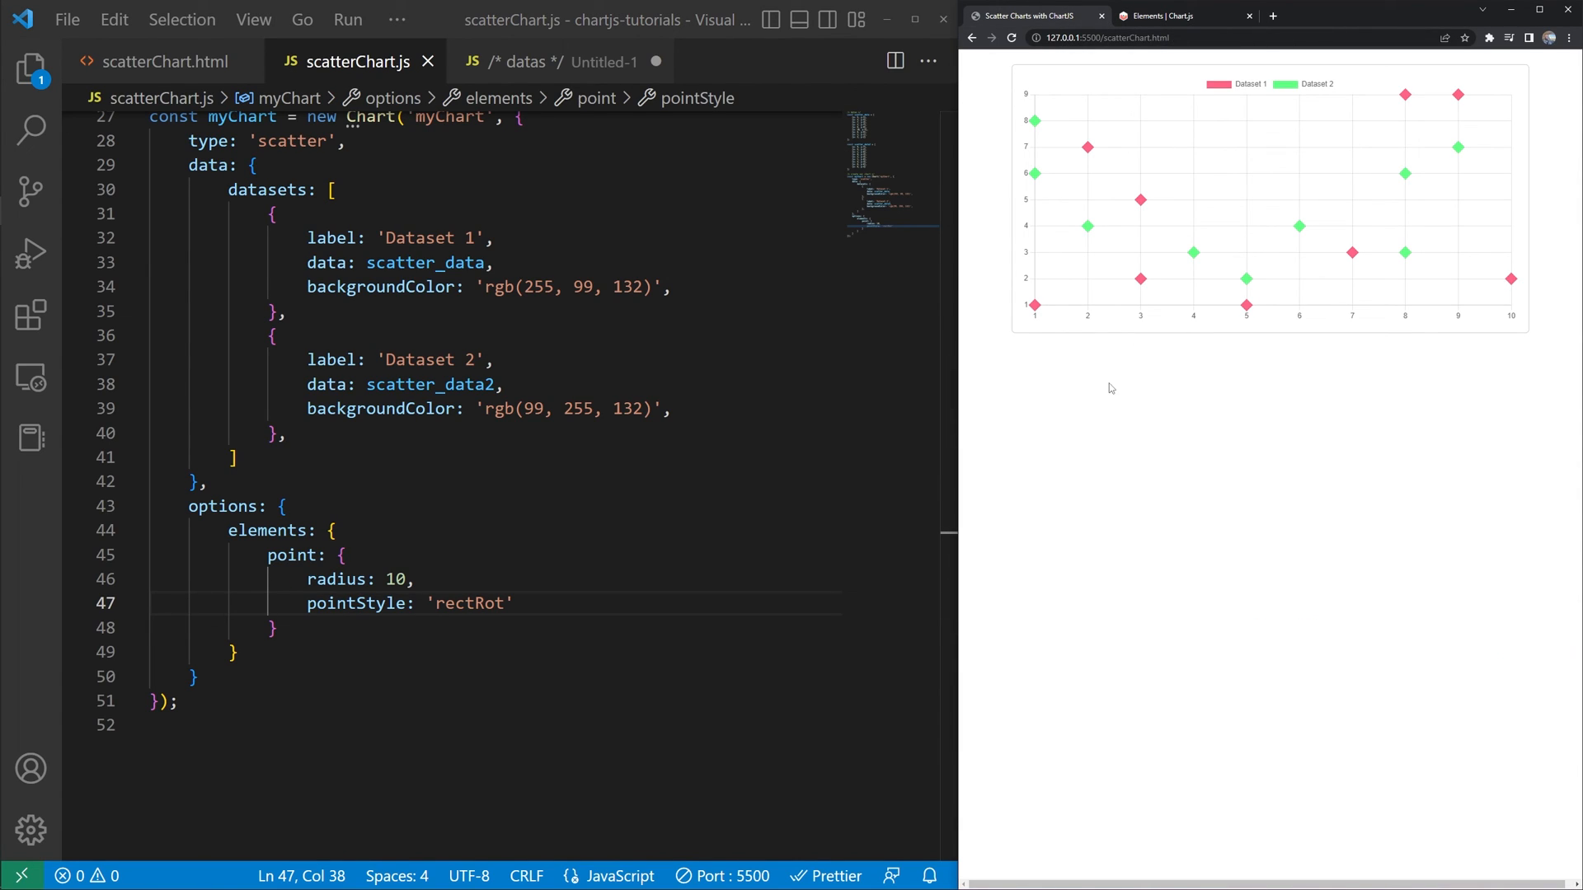
click(1170, 19)
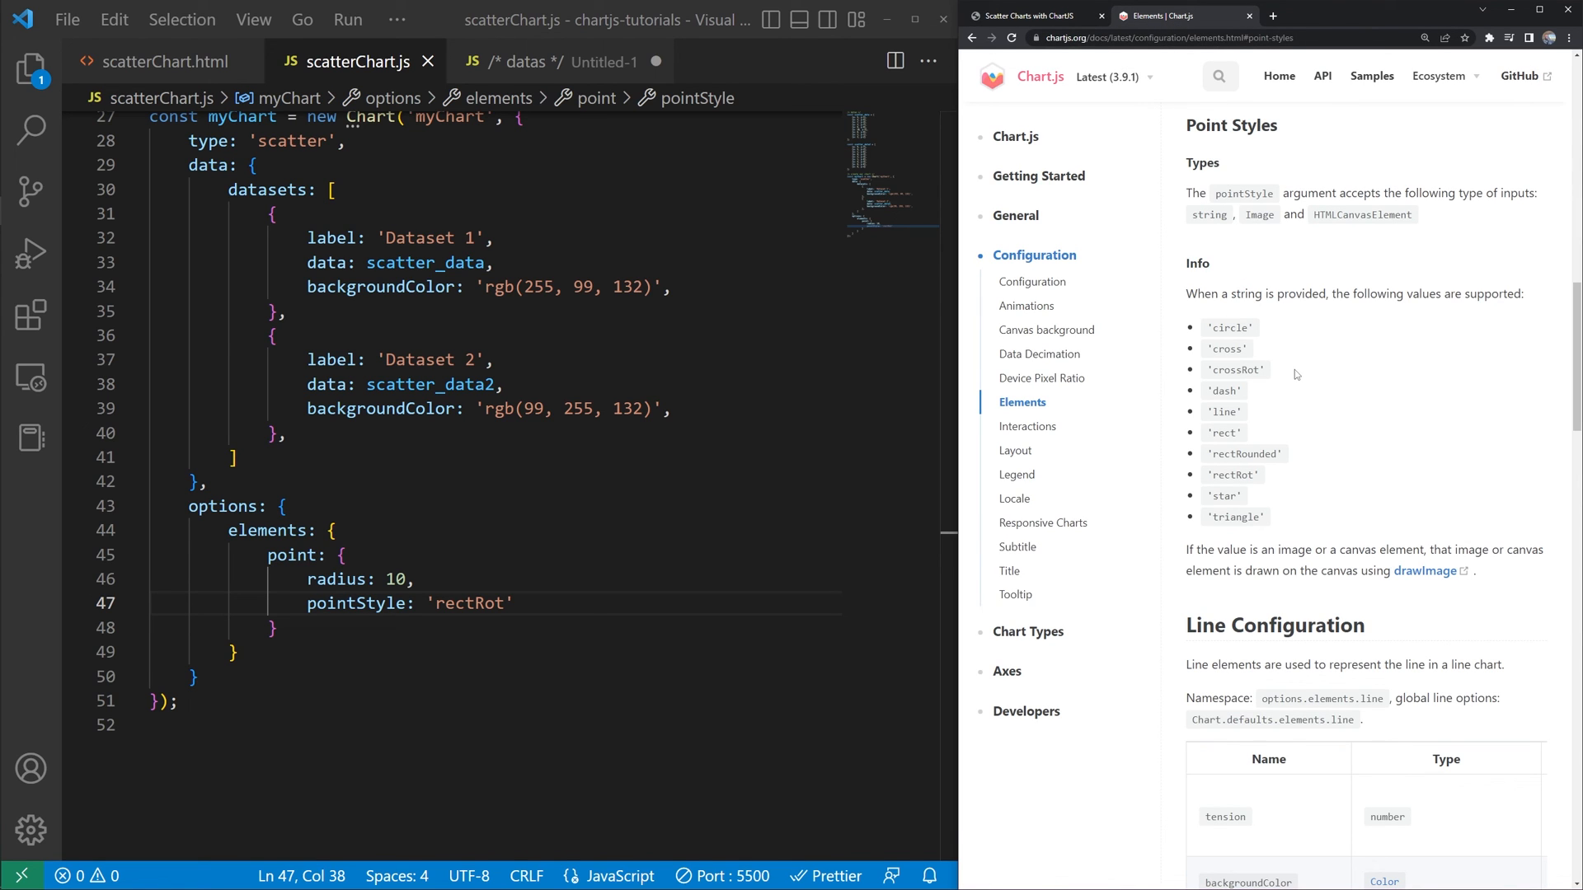